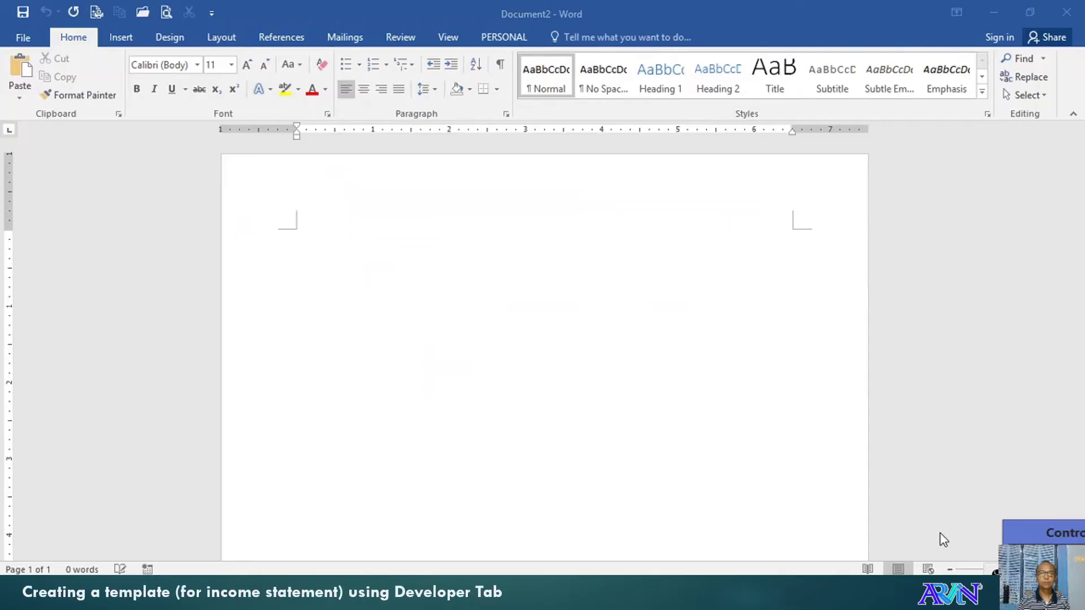
Focus the empty Document2 window for editing
left_click(618, 315)
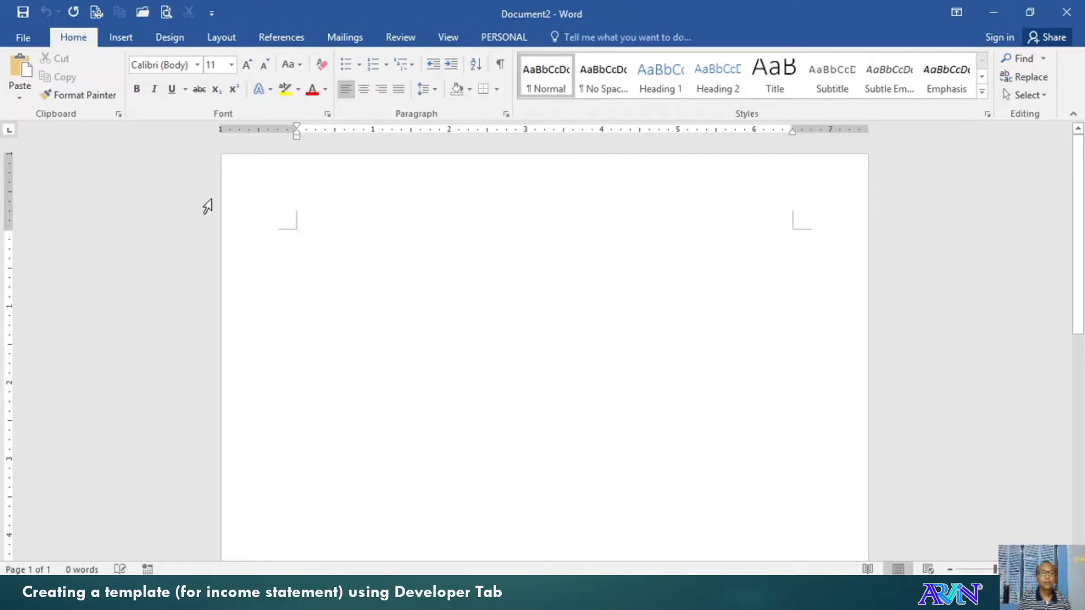
Enable the Developer tab under Main Tabs in Word's ribbon options
left_click(25, 39)
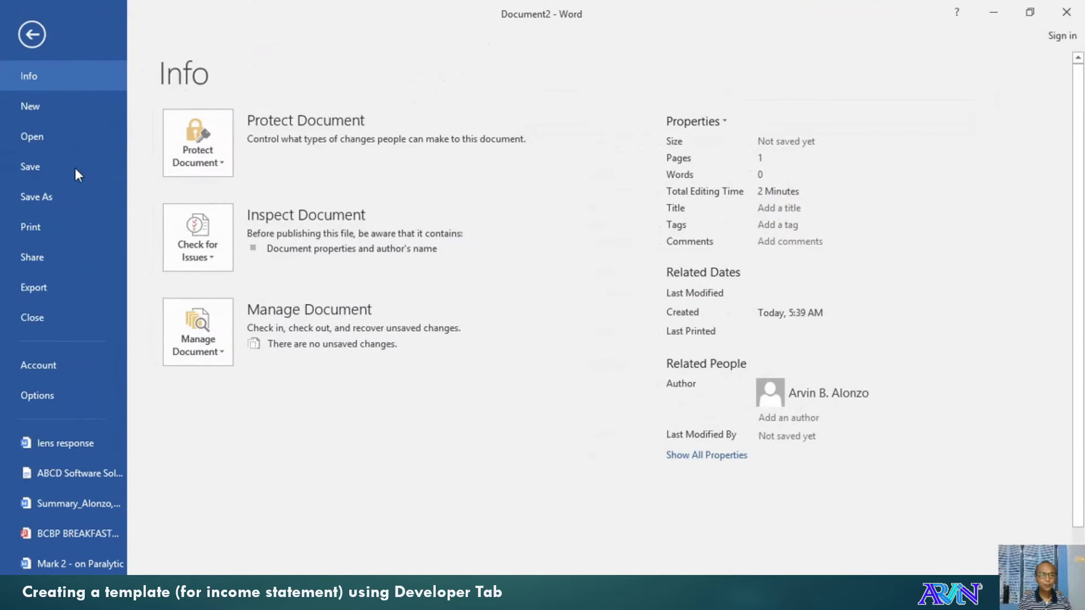
left_click(40, 393)
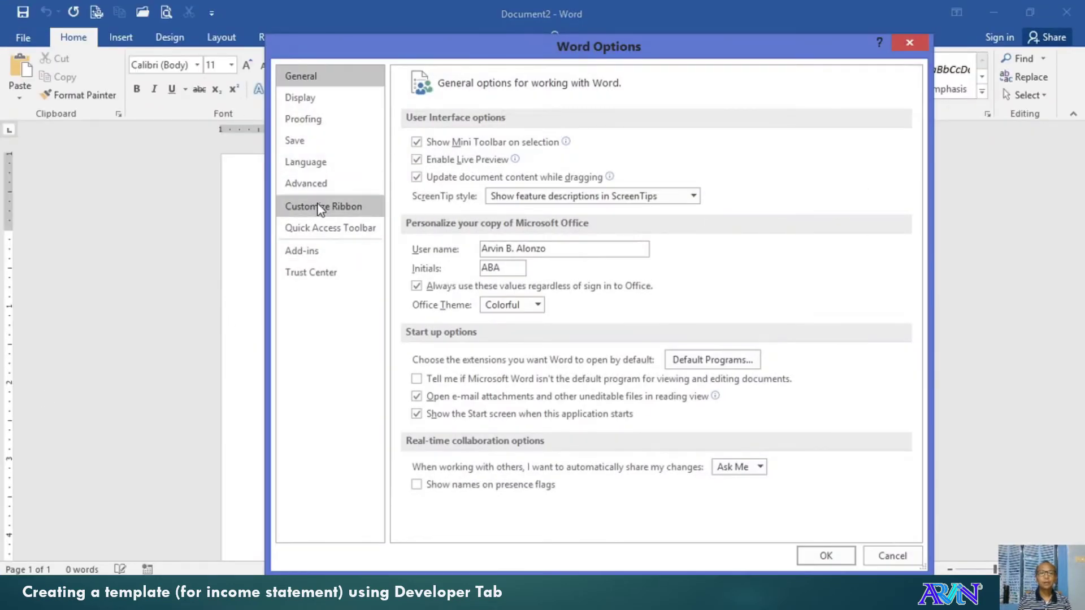
left_click(320, 210)
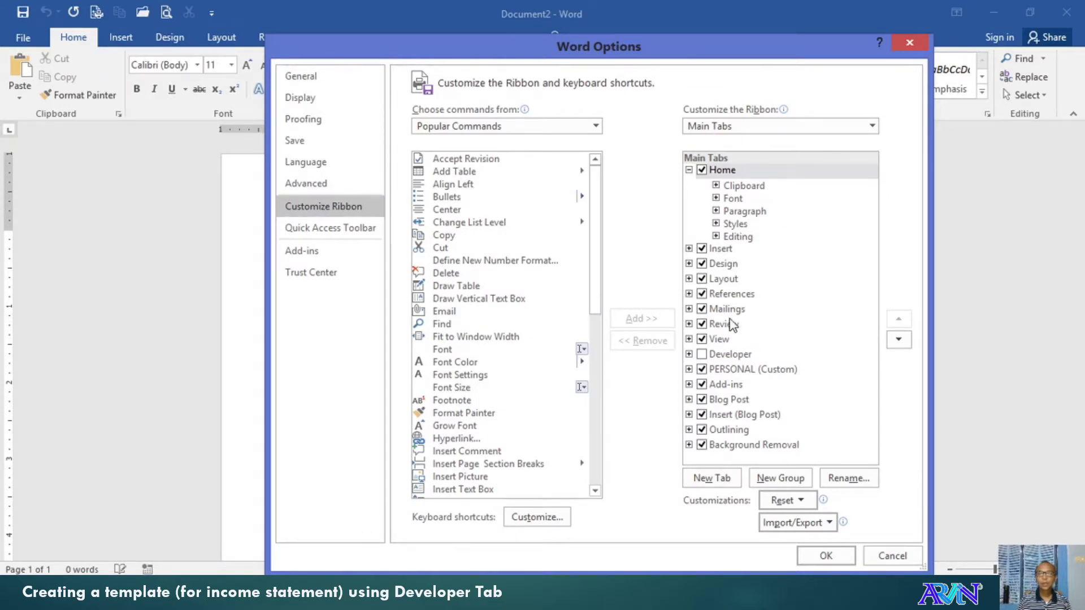
left_click(703, 354)
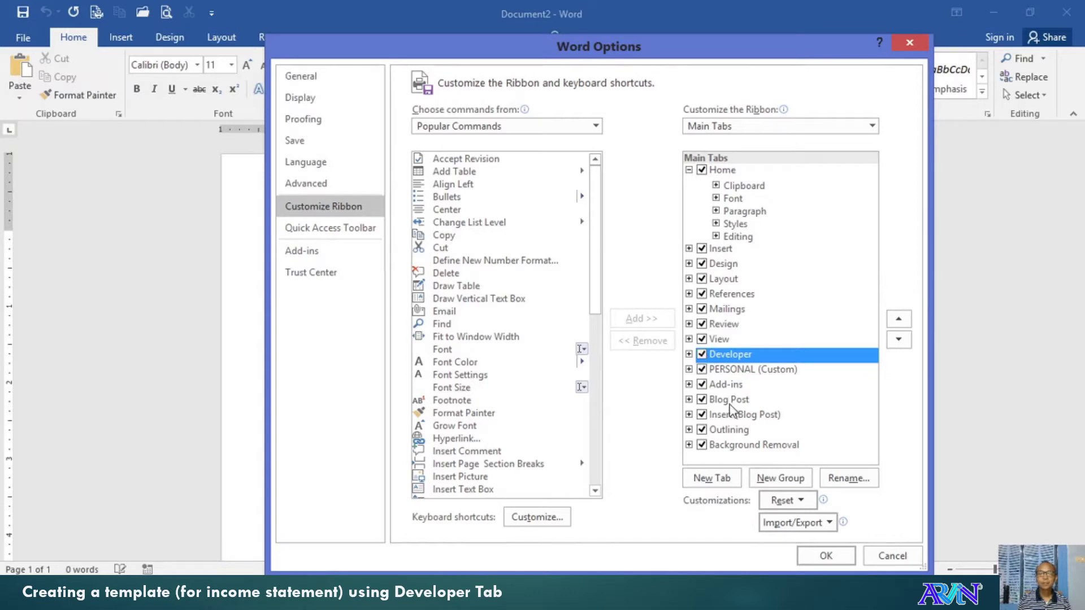
left_click(827, 557)
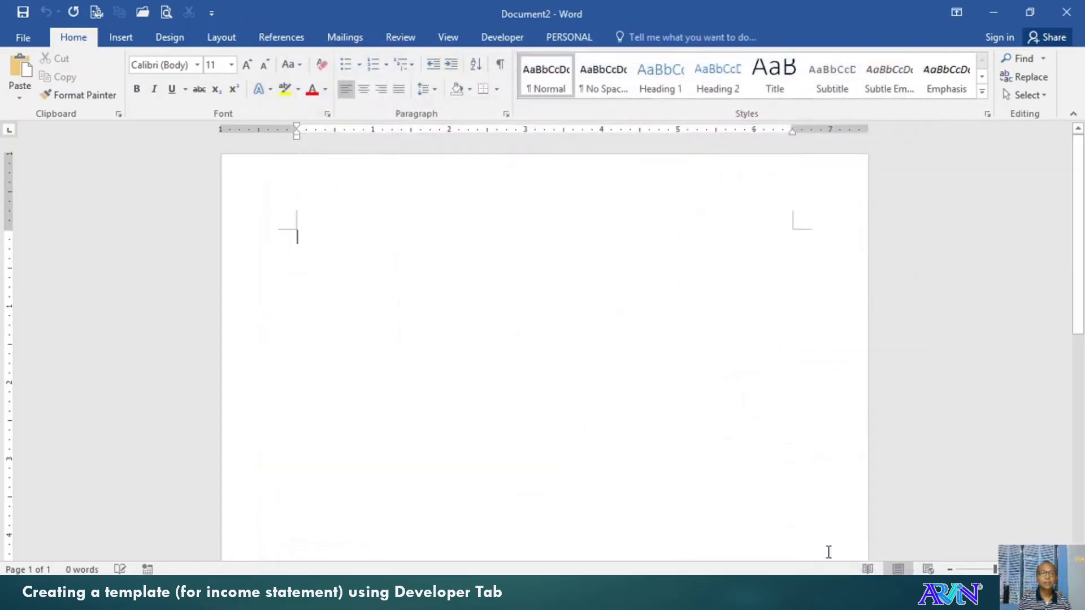
Show the Developer ribbon tab with its code, controls and template commands
left_click(489, 35)
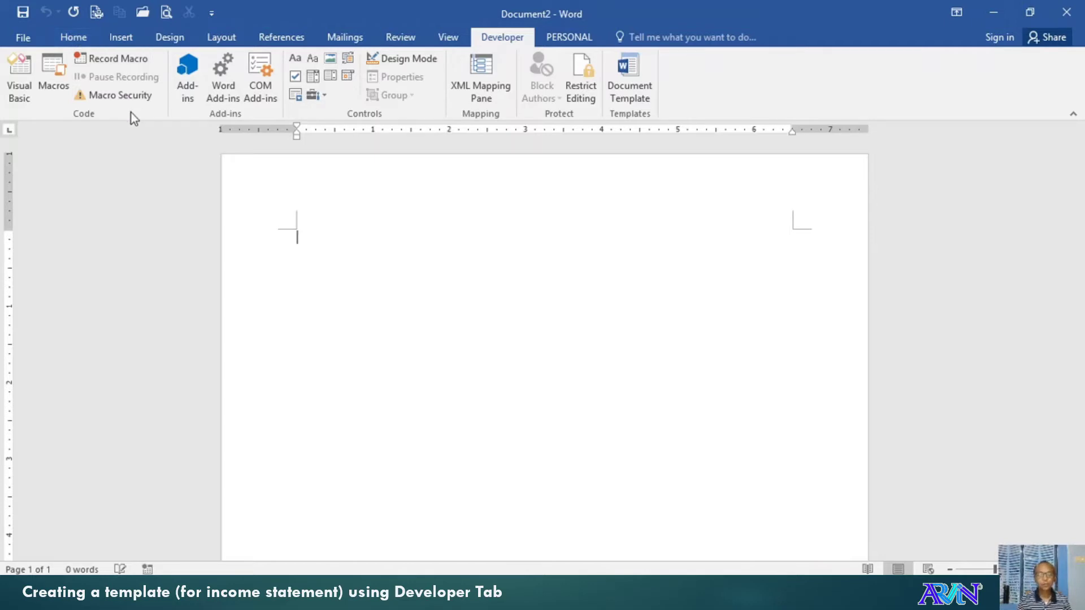
Type centred lines ABCD Software Solutions, Tuguegarao City 3500 Cagayan and INCOME STATEMENT, left-aligning the next line
key("ctrl+e")
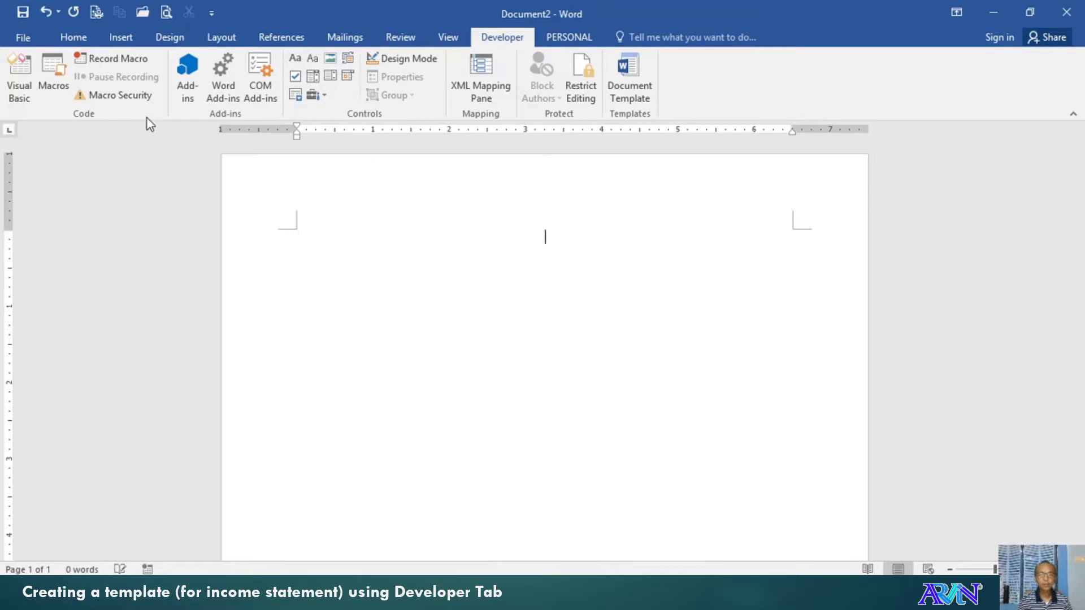
type("ABCD ")
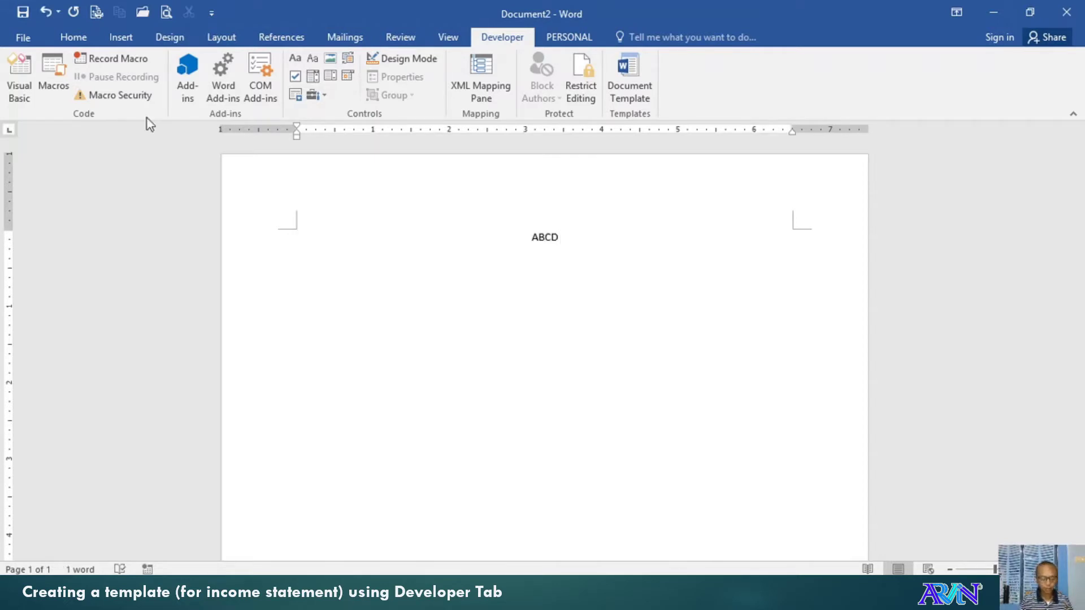
type("Softw")
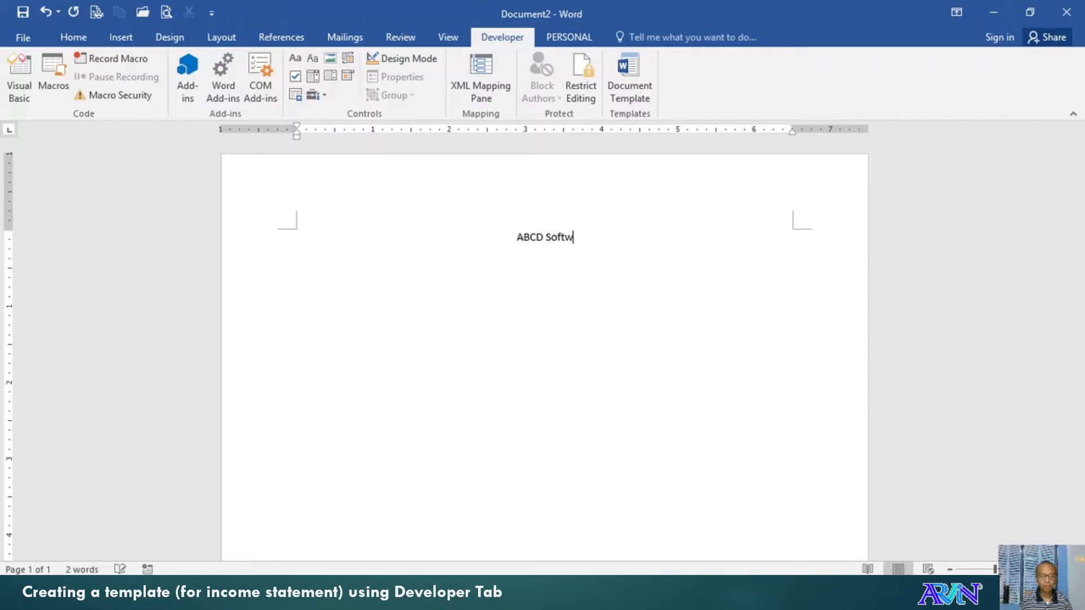
type("are So")
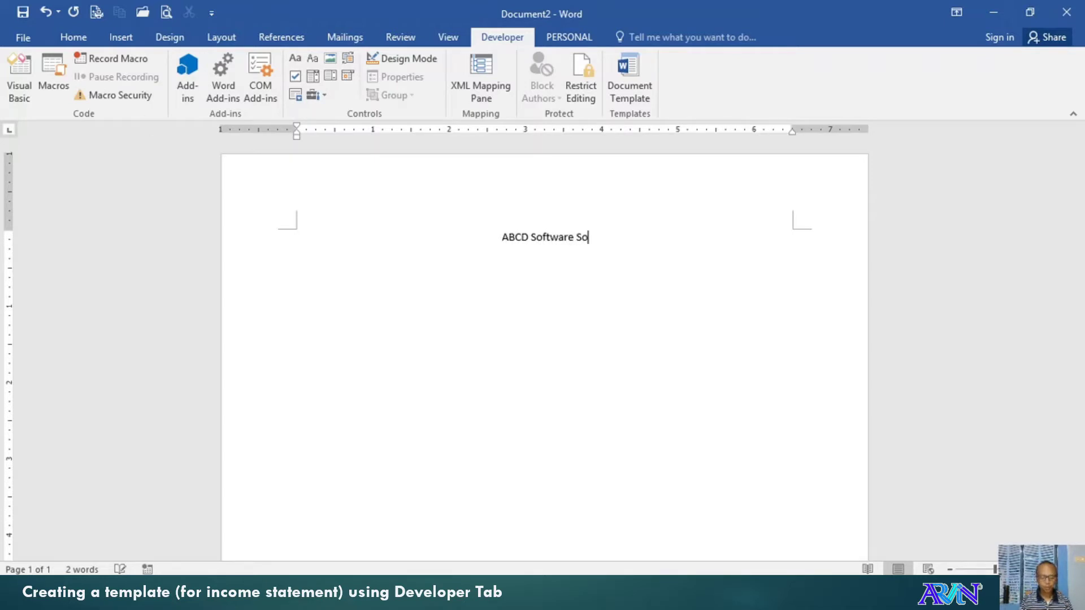
type("lutions")
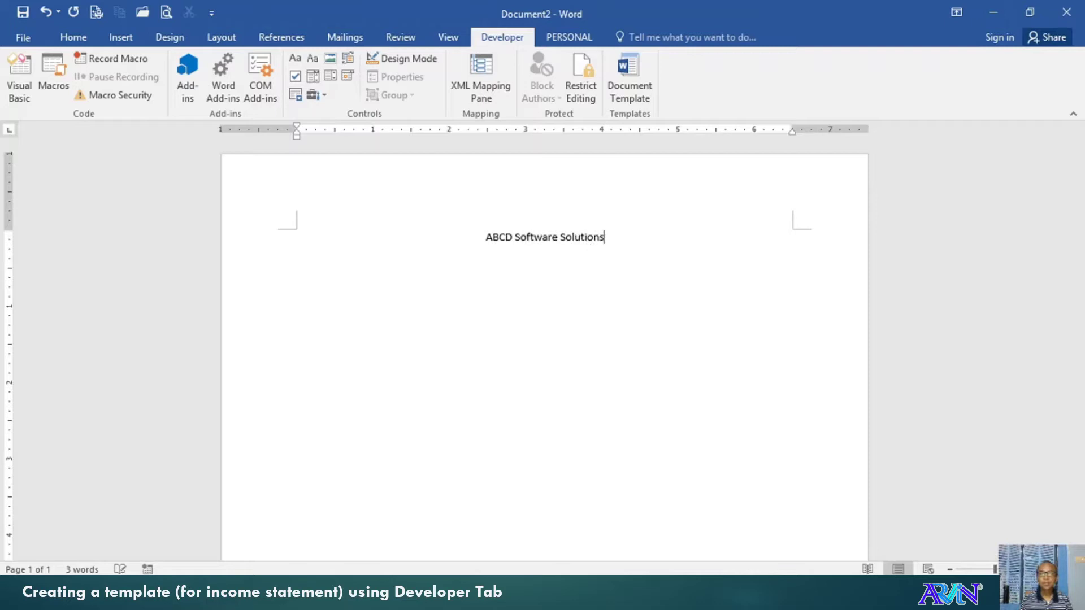
key("Return")
type("Tuguega")
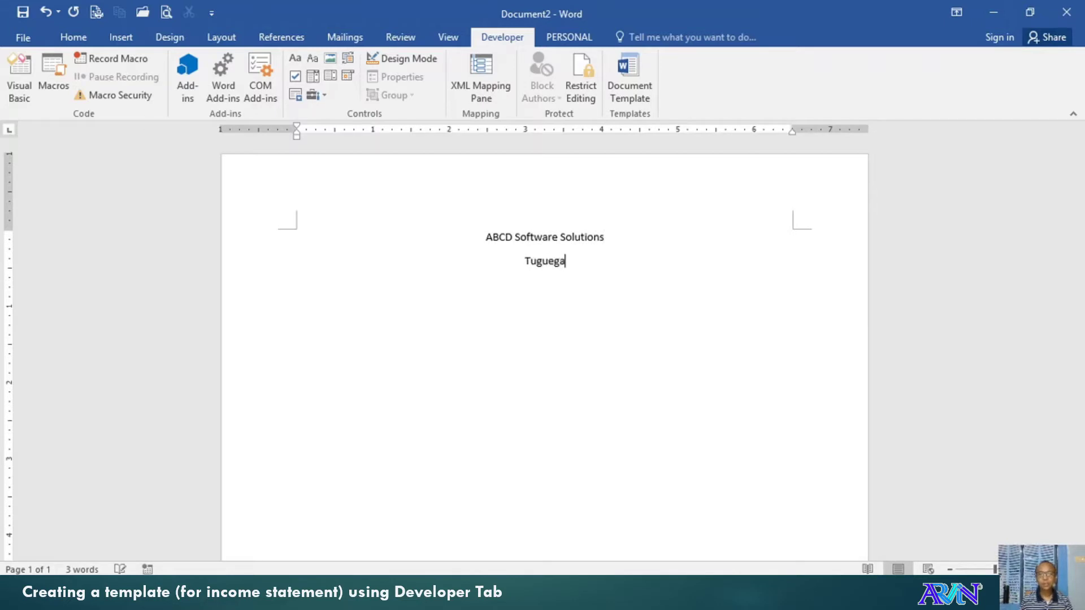
type("rao City")
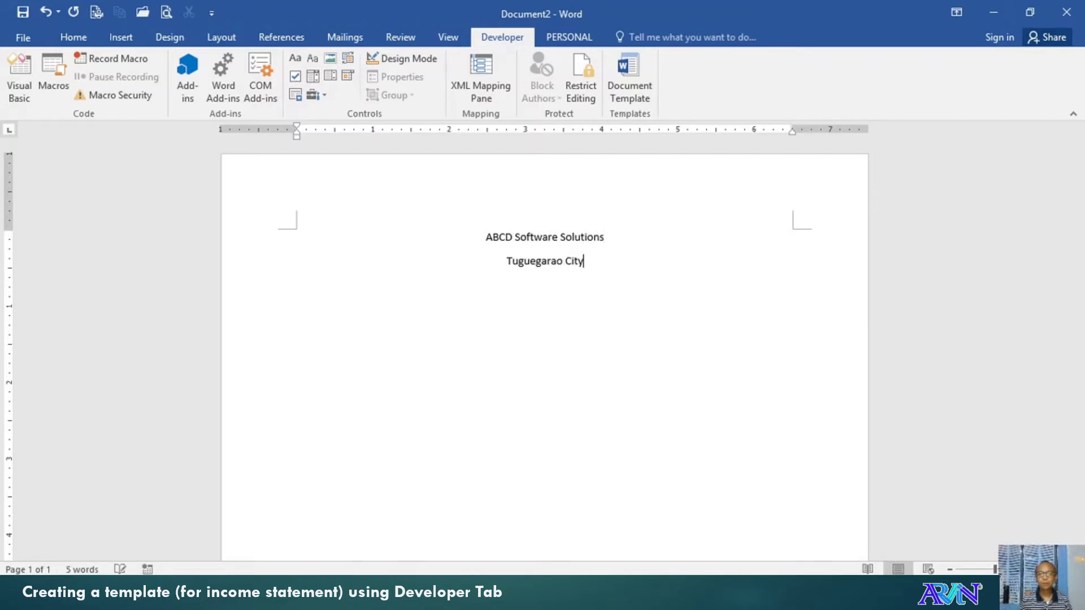
type(" 3")
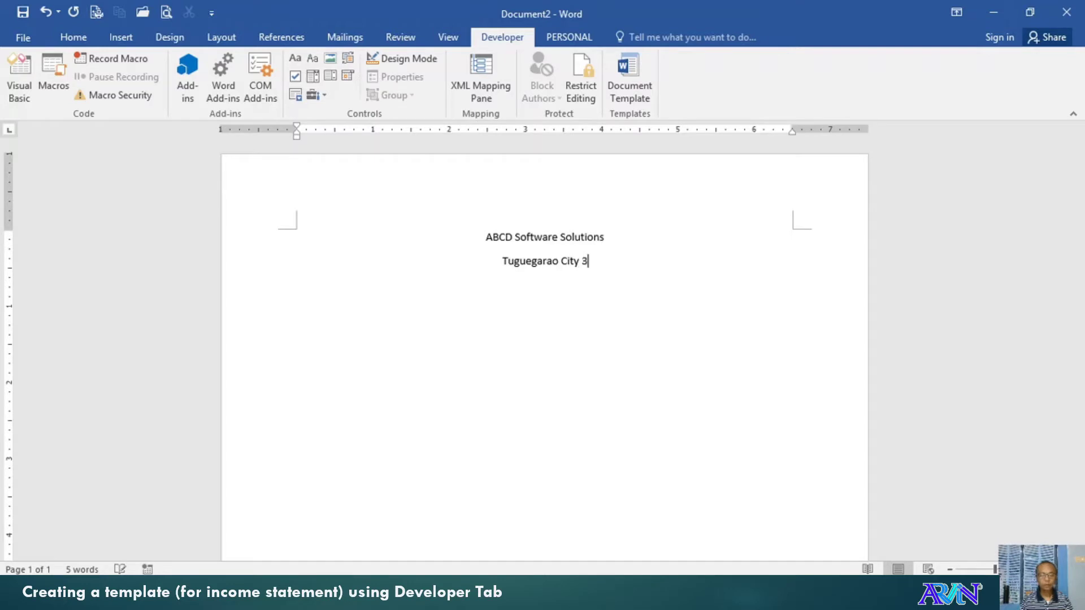
type("500 Caga")
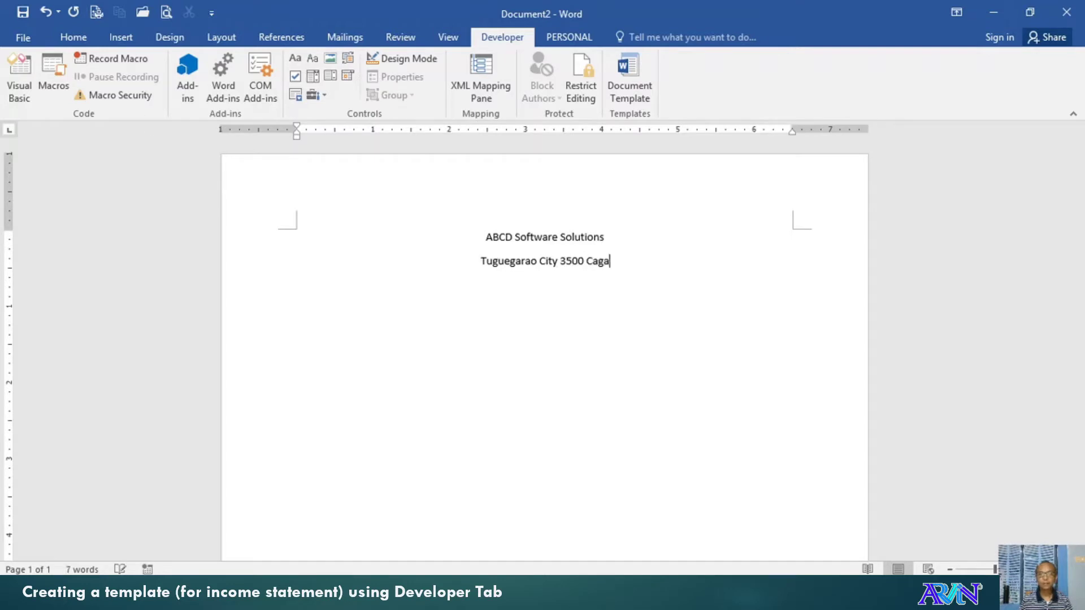
type("yan")
key("Return")
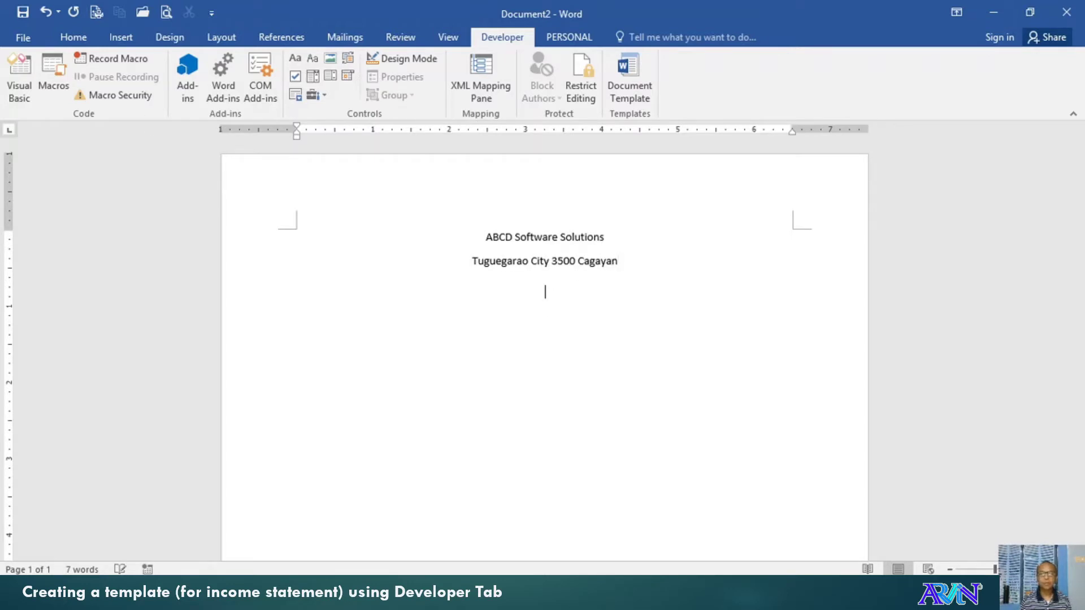
key("Return")
type("INCOME ST")
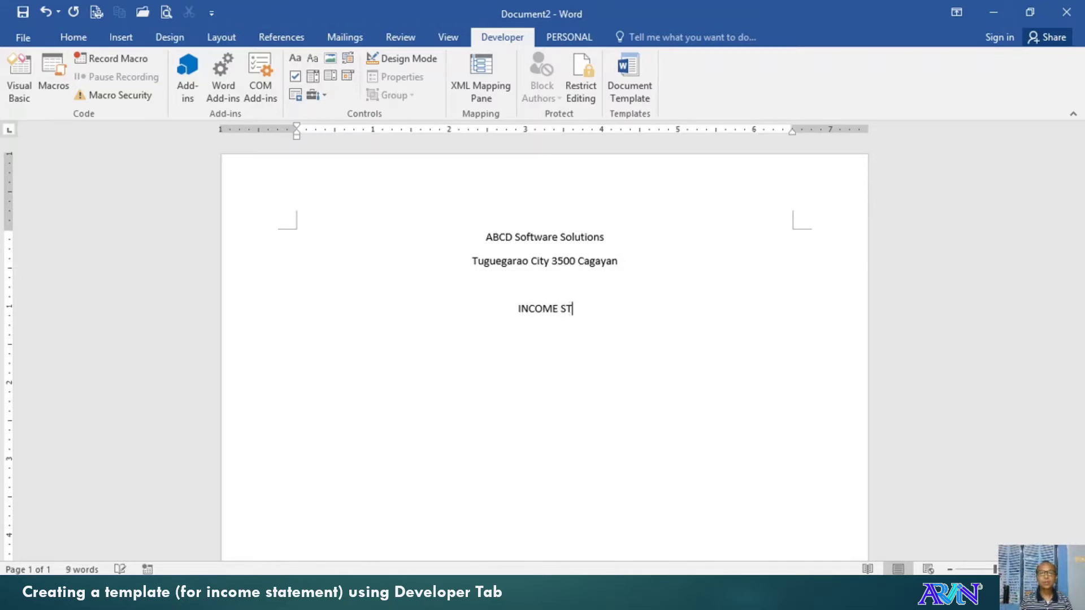
type("ATEMENT")
key("Return")
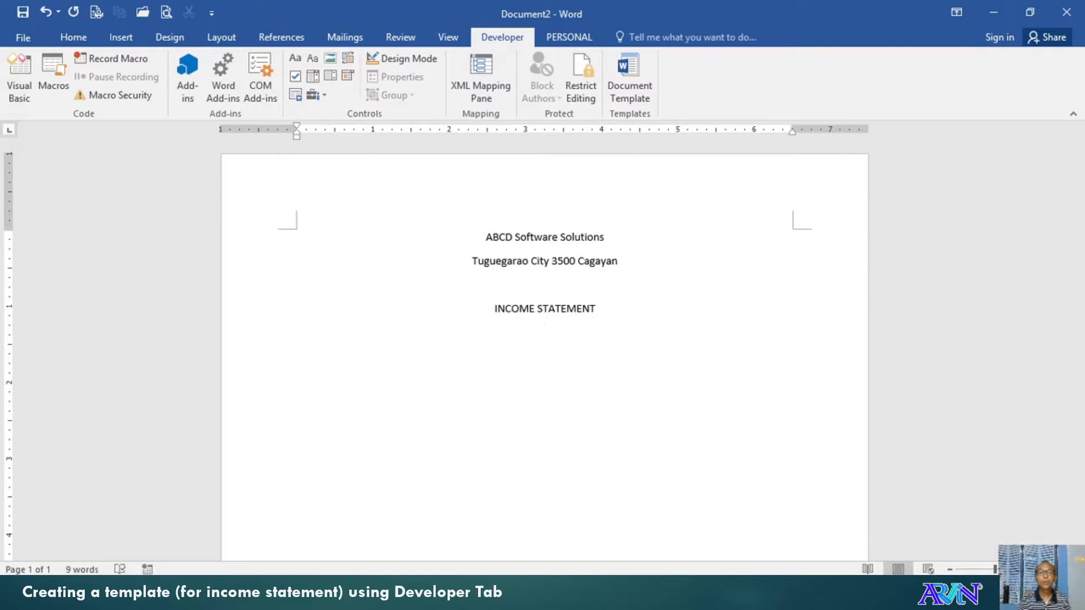
key("ctrl+l")
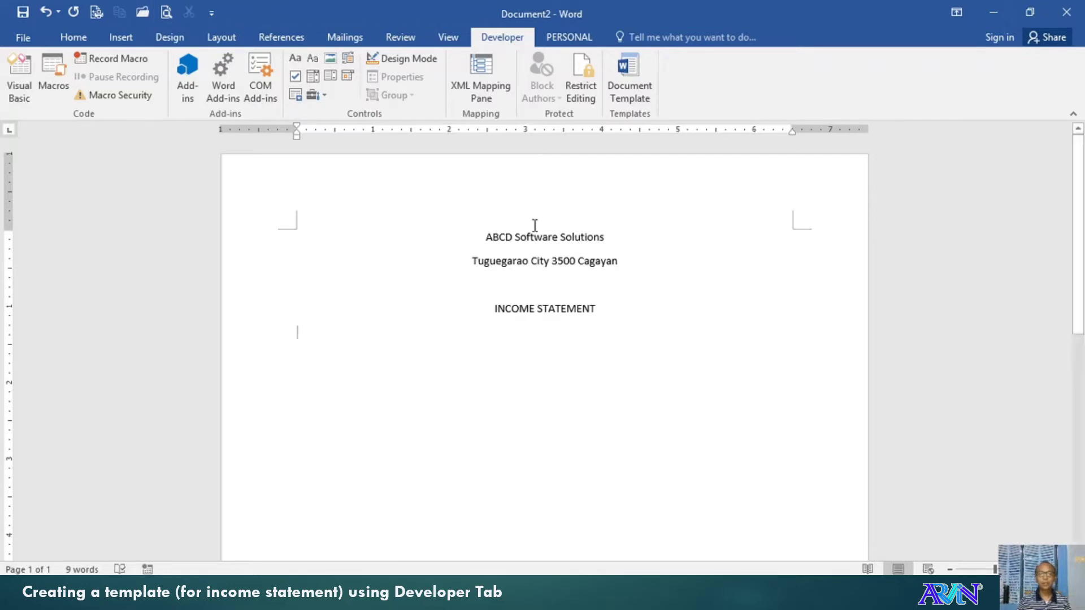
Centre the three heading lines and remove their space after
left_click_drag(484, 231, 560, 309)
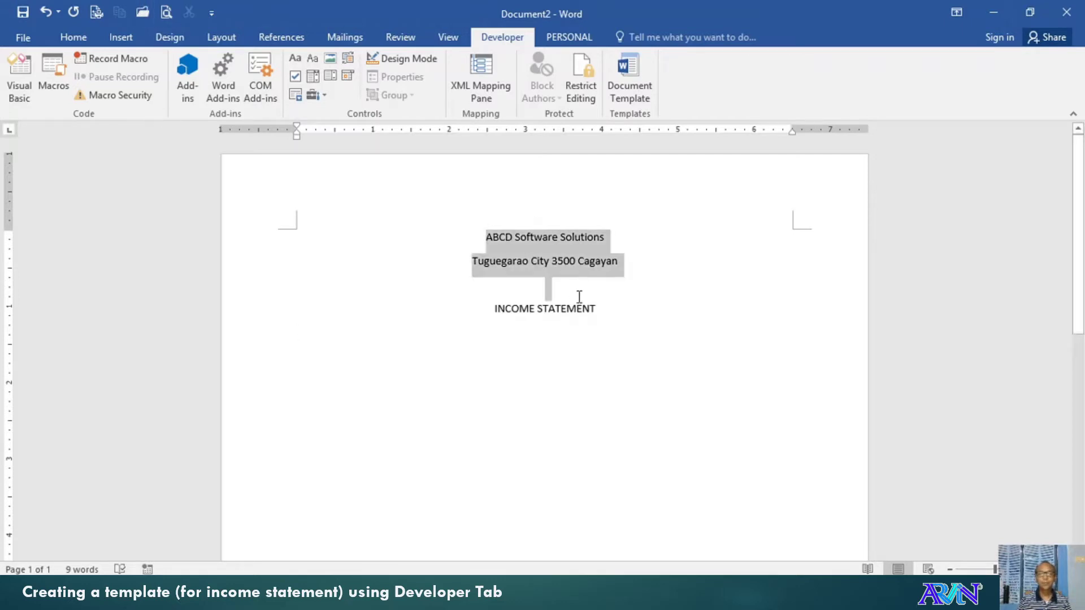
left_click(73, 37)
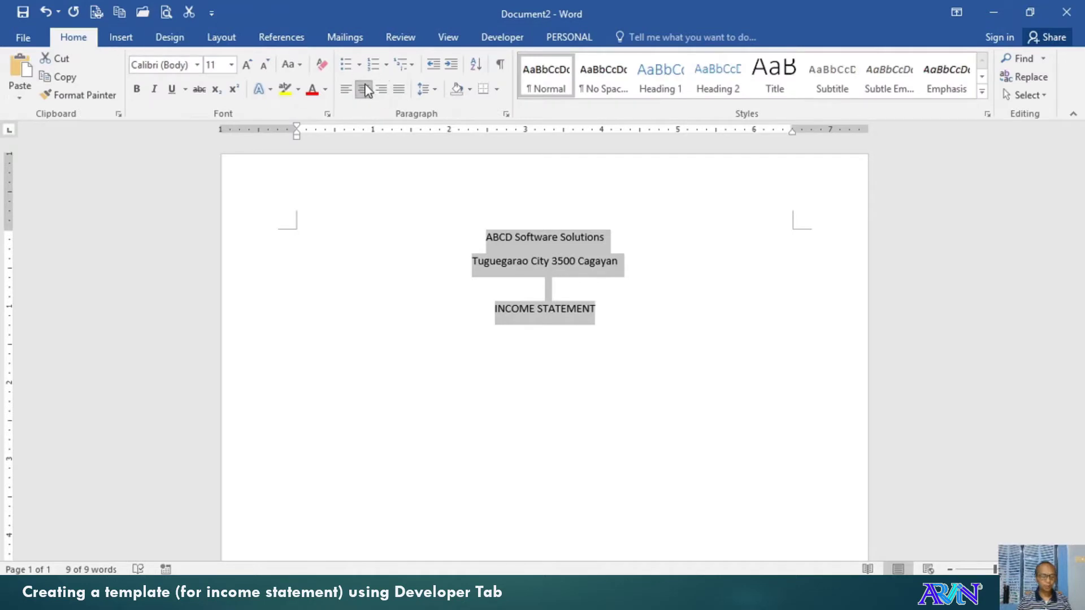
left_click(365, 90)
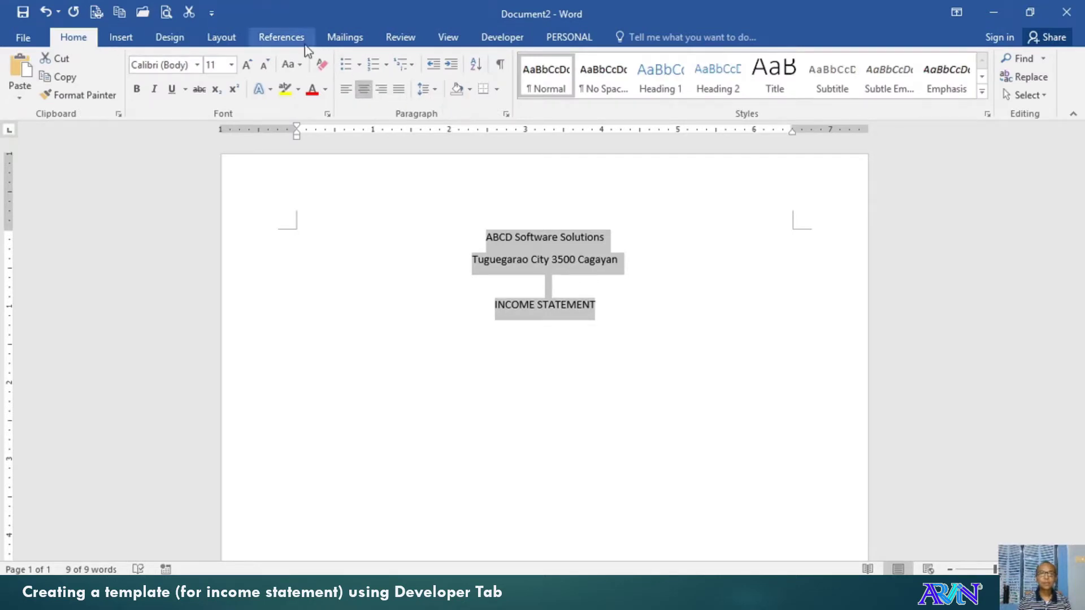
left_click(218, 38)
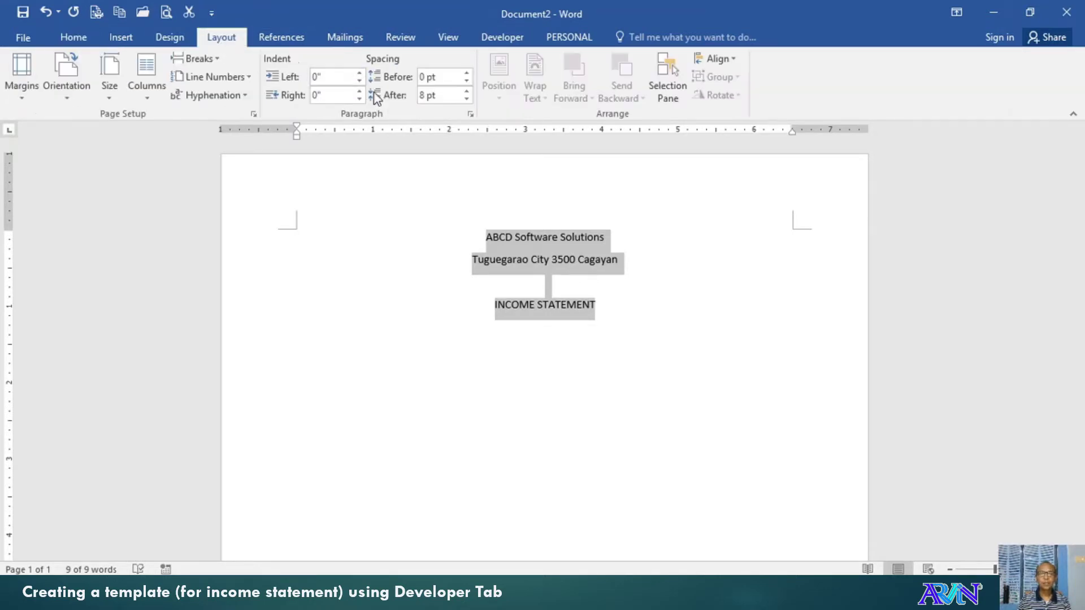
left_click(466, 99)
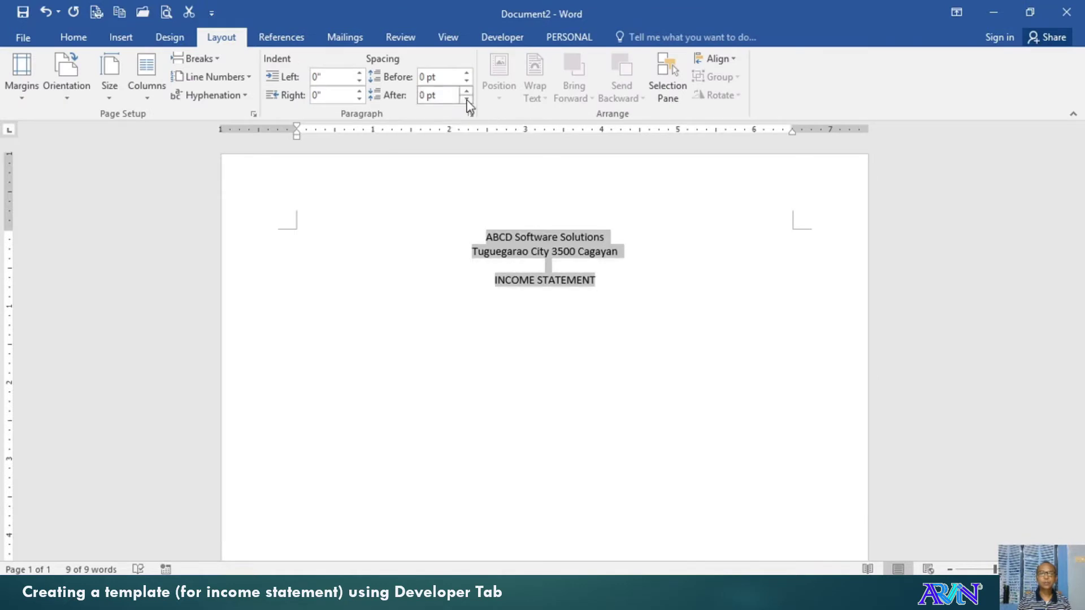
Set the company name in Franklin Gothic Heavy at 14 pt
left_click_drag(484, 237, 601, 238)
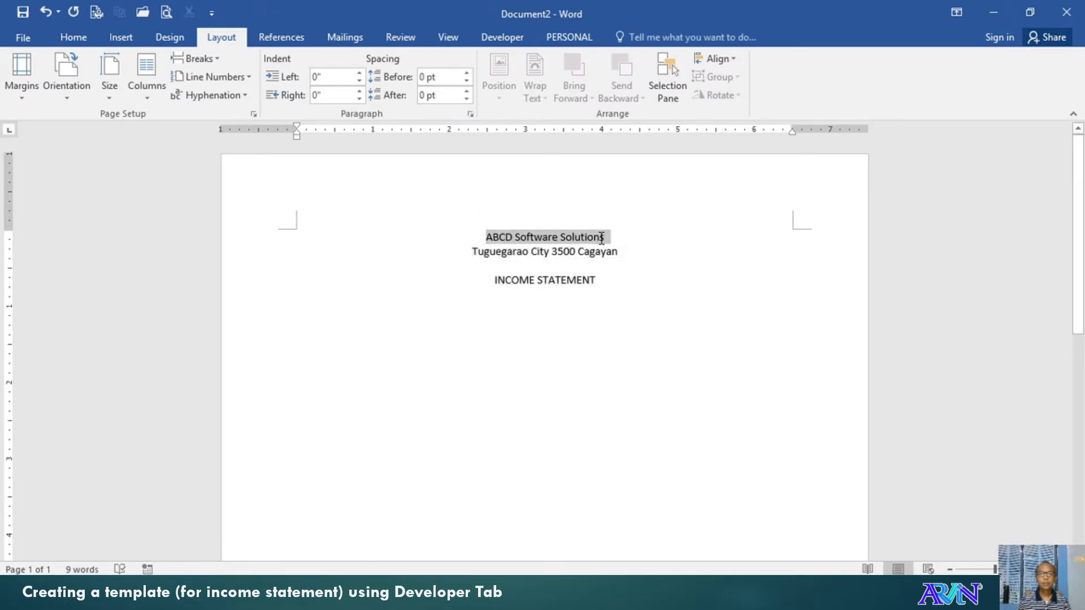
left_click(72, 37)
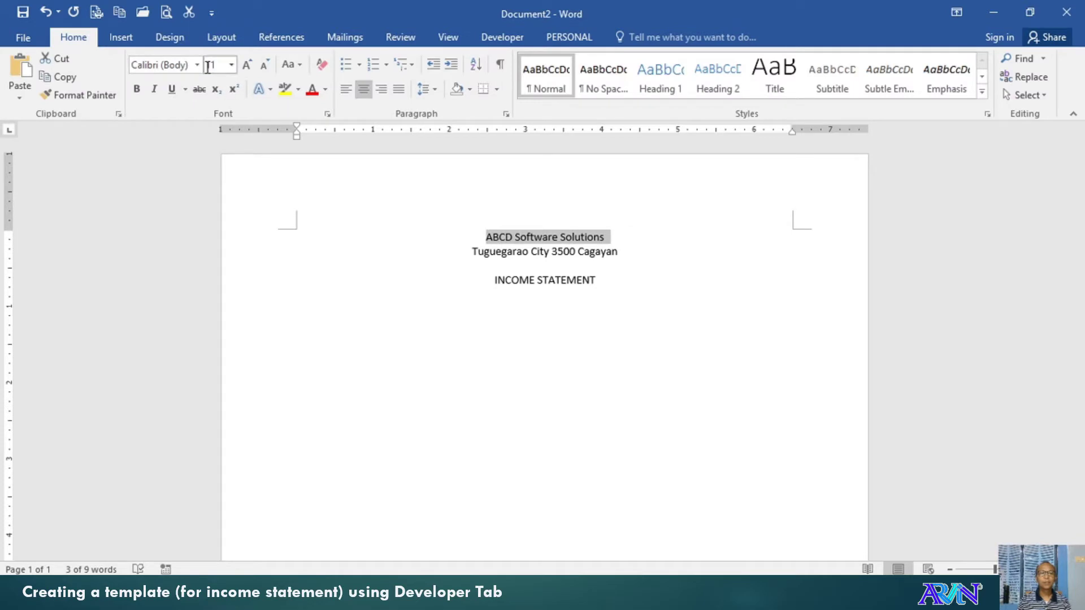
left_click(161, 64)
left_click(196, 64)
left_click(192, 160)
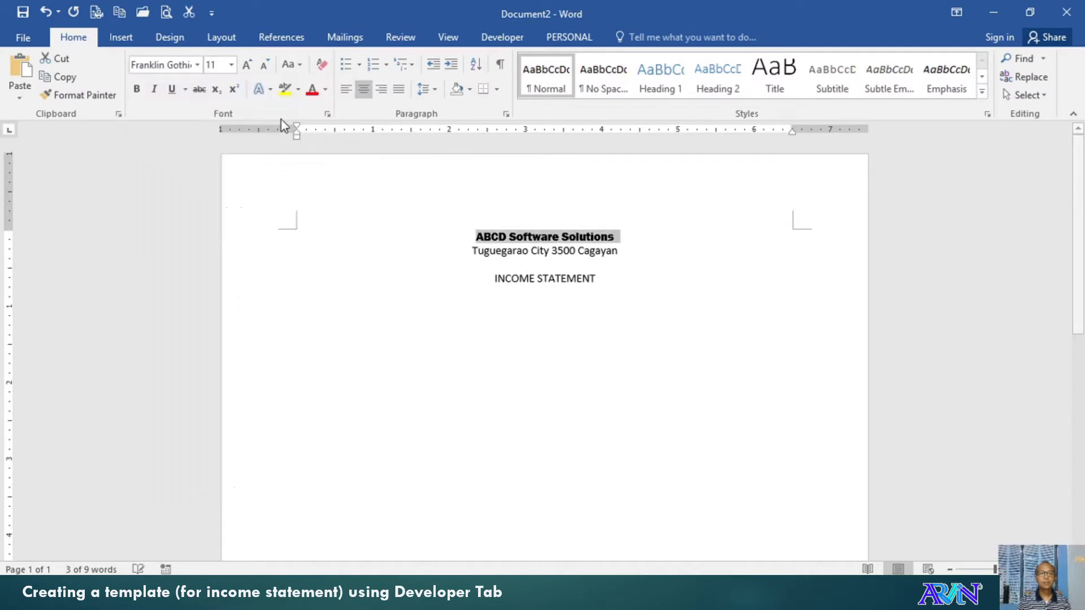
left_click(249, 65)
left_click(248, 65)
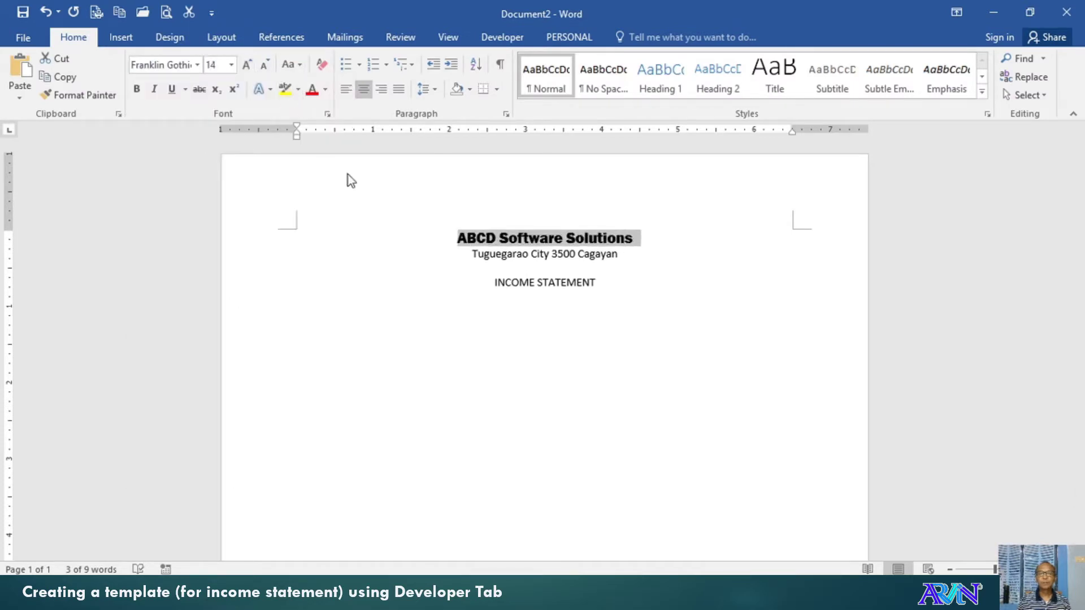
Expand INCOME STATEMENT's letter spacing by 4 pt, make it bold, and enlarge it one point
triple_click(524, 281)
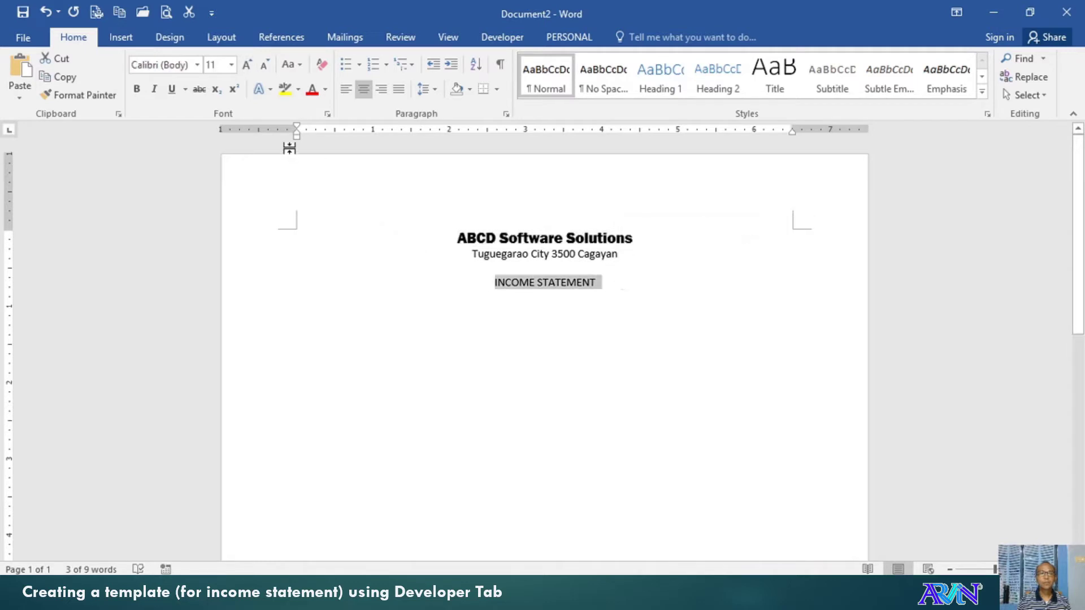
left_click(325, 115)
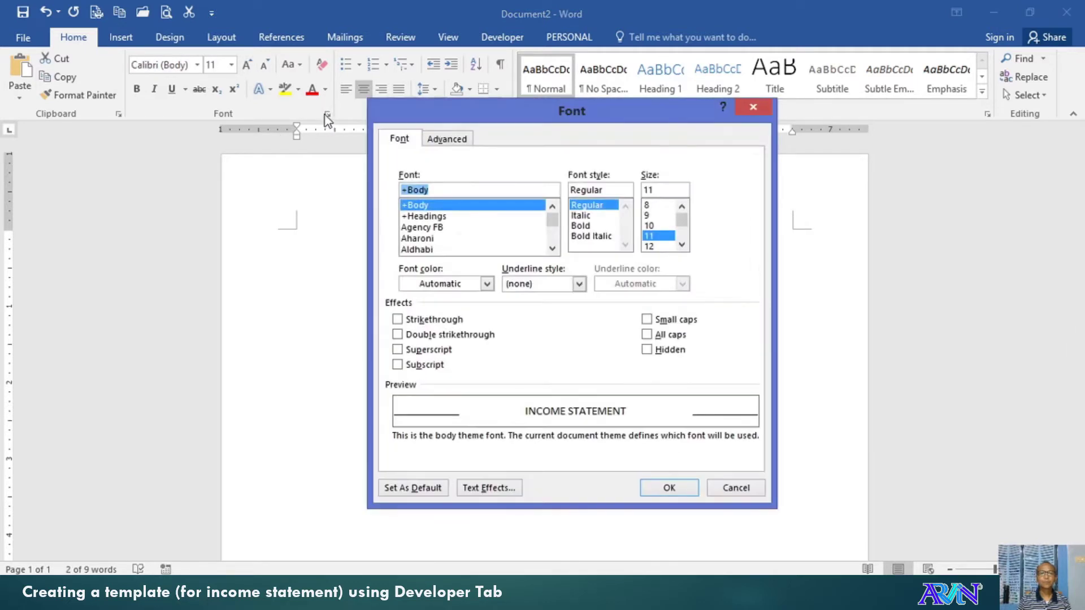
left_click(458, 141)
left_click(606, 196)
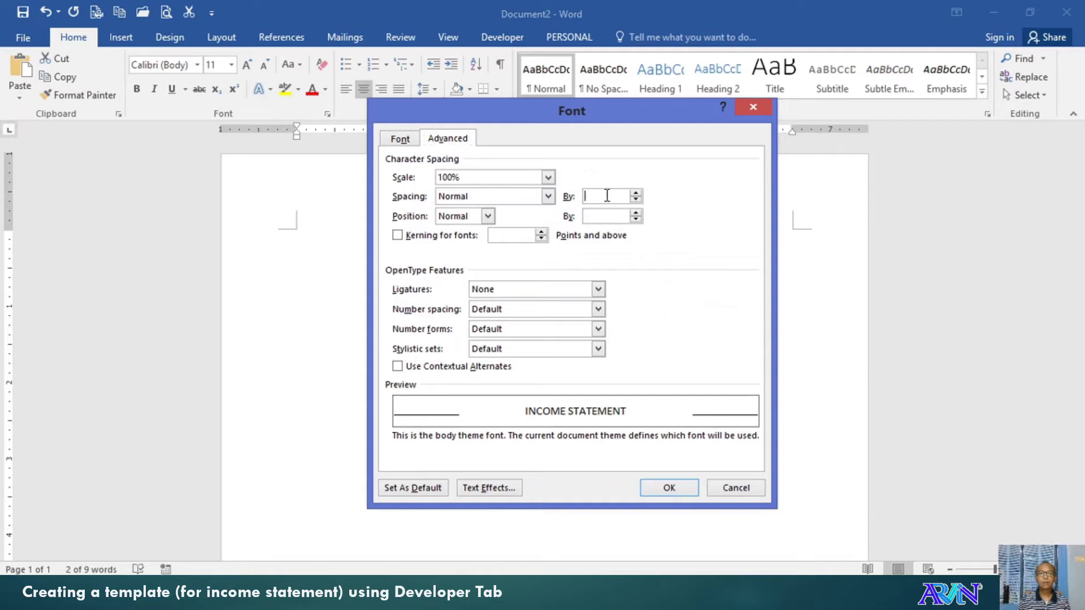
type("4")
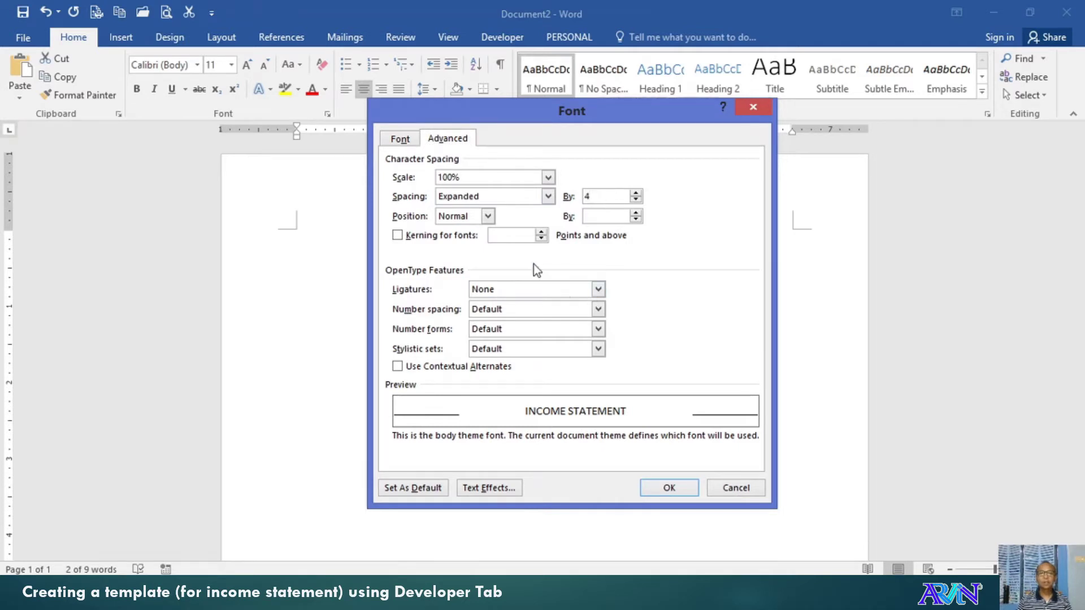
left_click(665, 489)
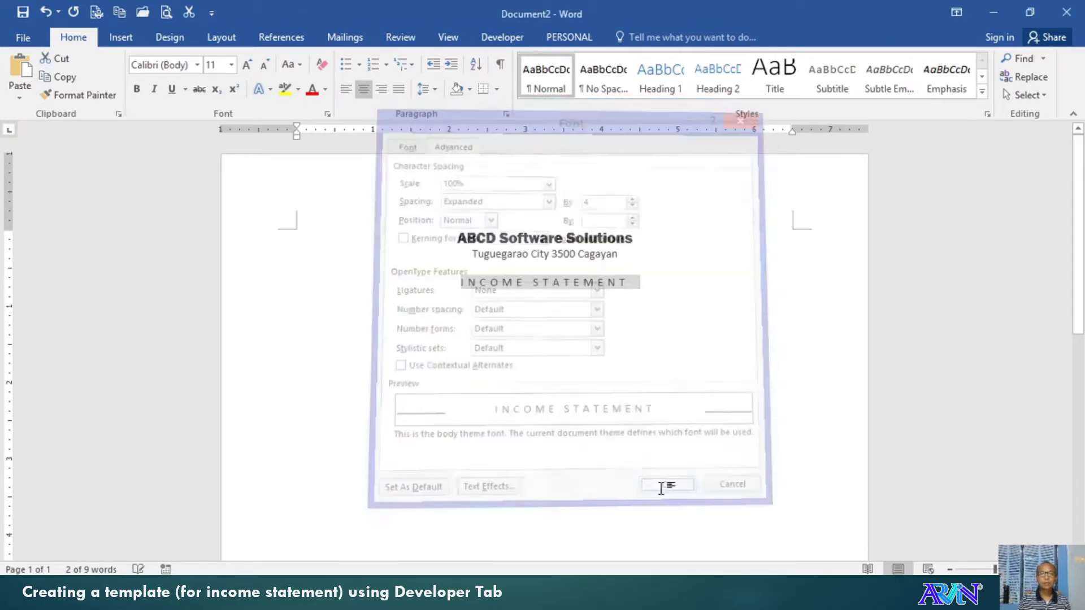
key("ctrl+b")
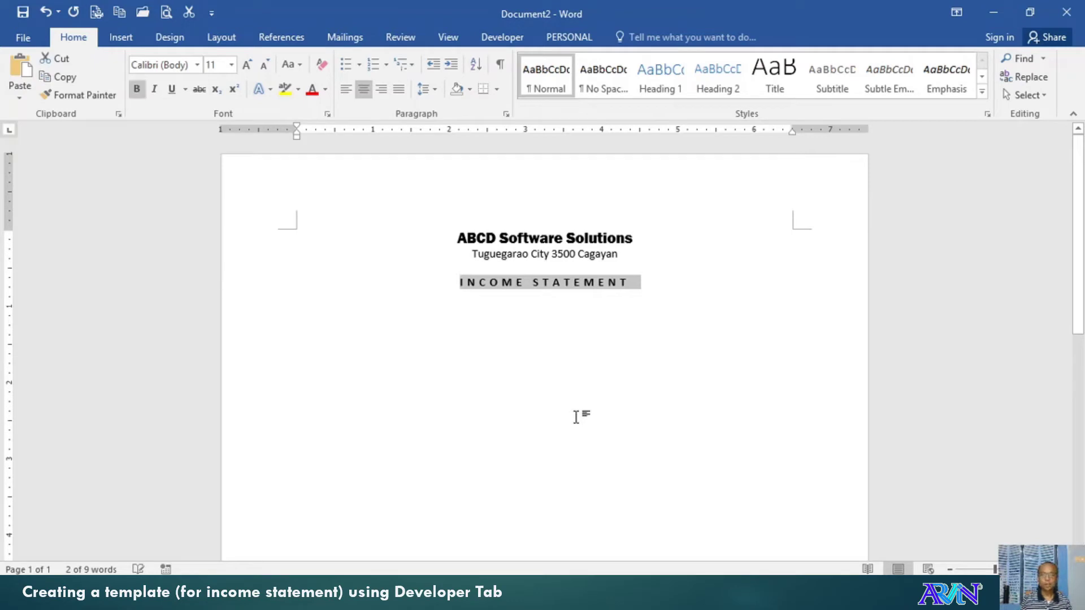
key("ctrl+shift+period")
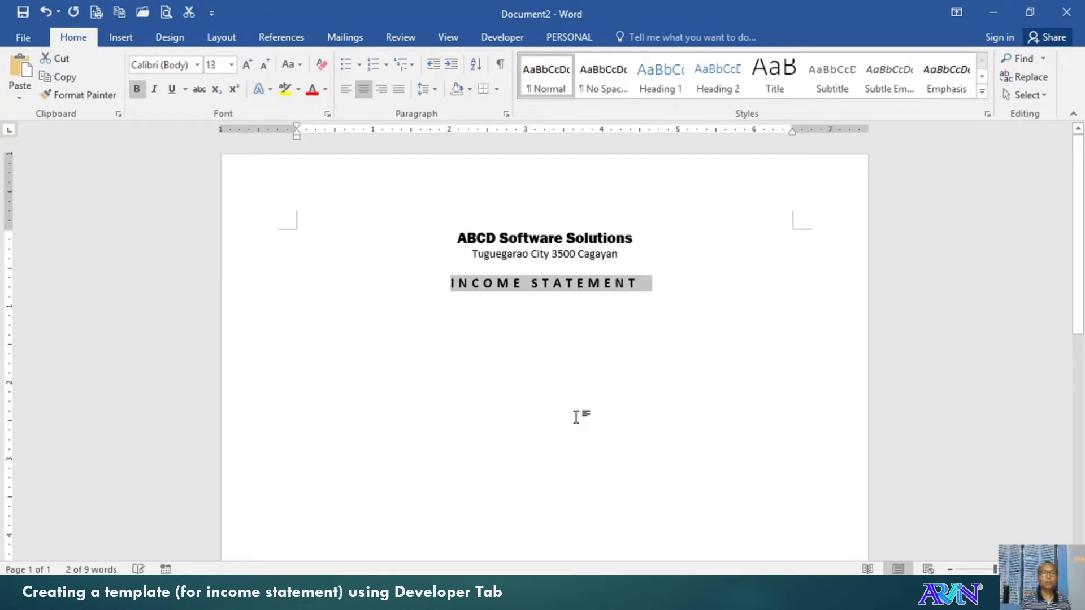
Type INCOME on the line below the title and make it bold at 12 pt
left_click(575, 417)
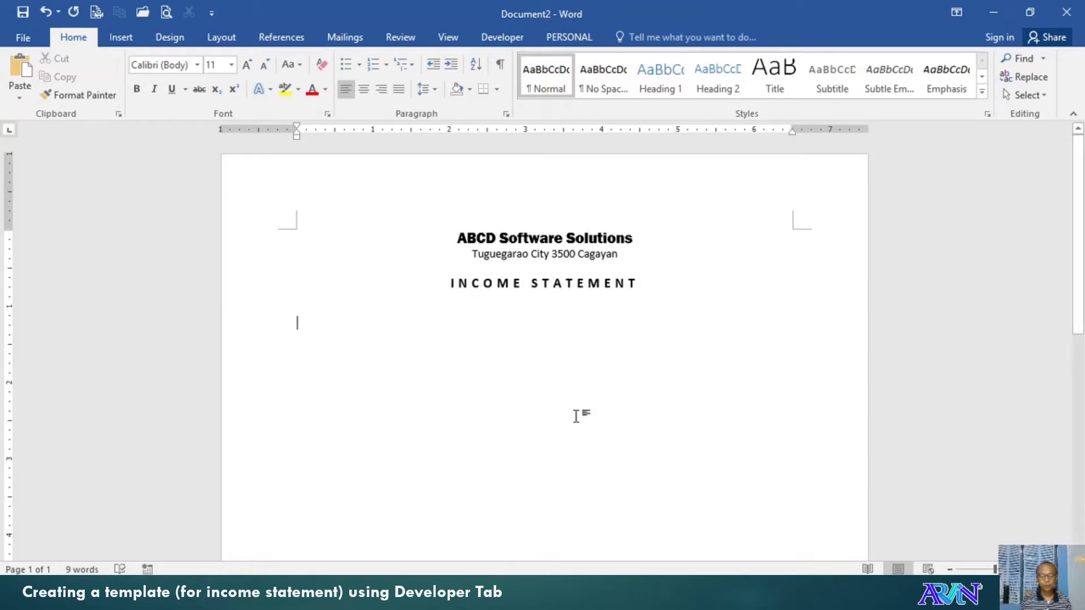
type("INCOM")
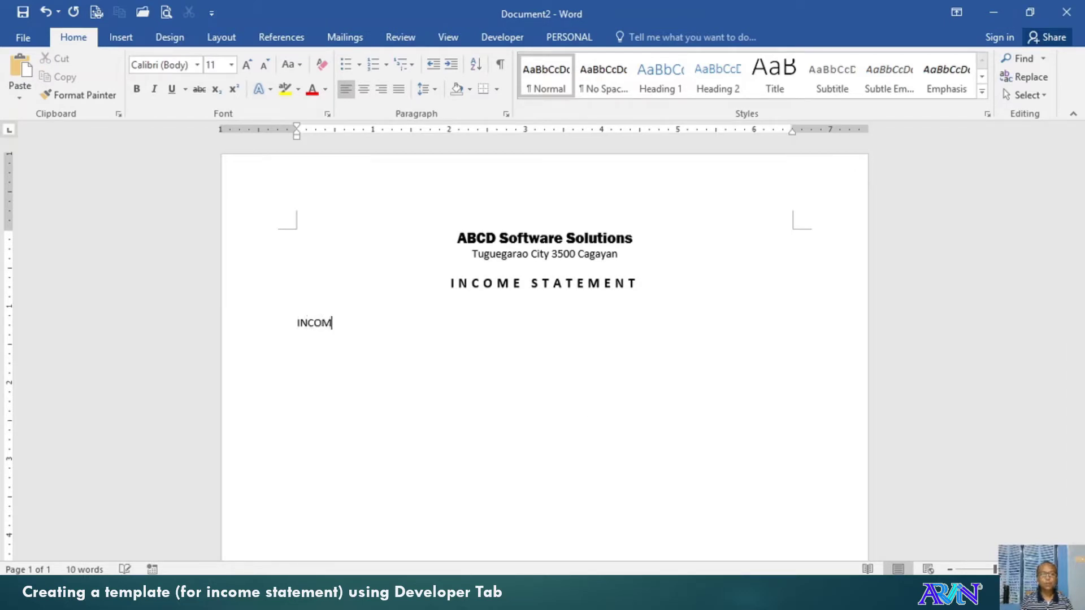
type("E")
key("shift+Home")
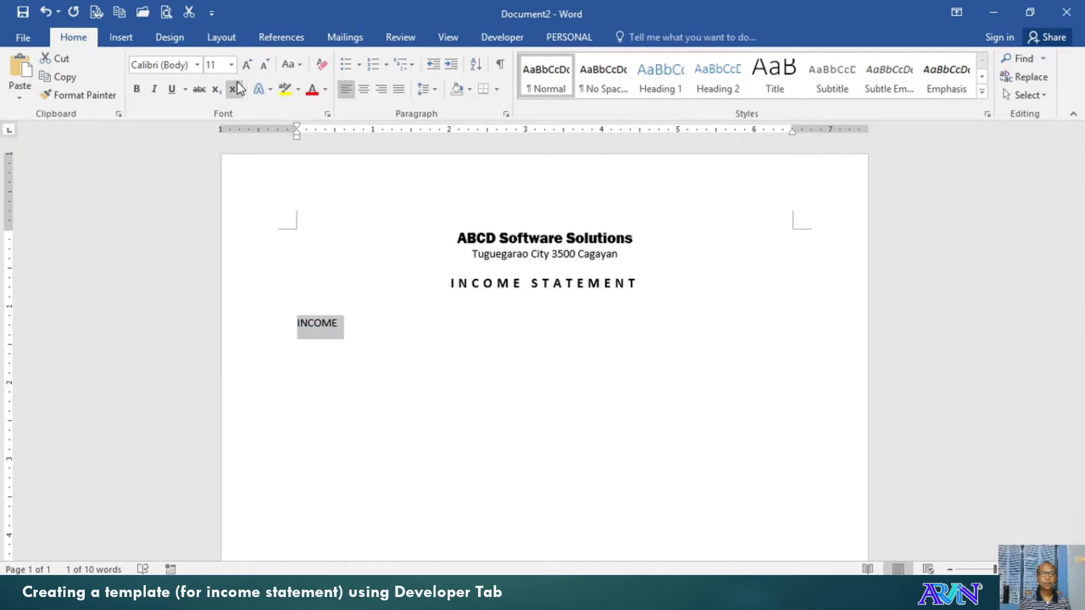
left_click(245, 69)
left_click(135, 92)
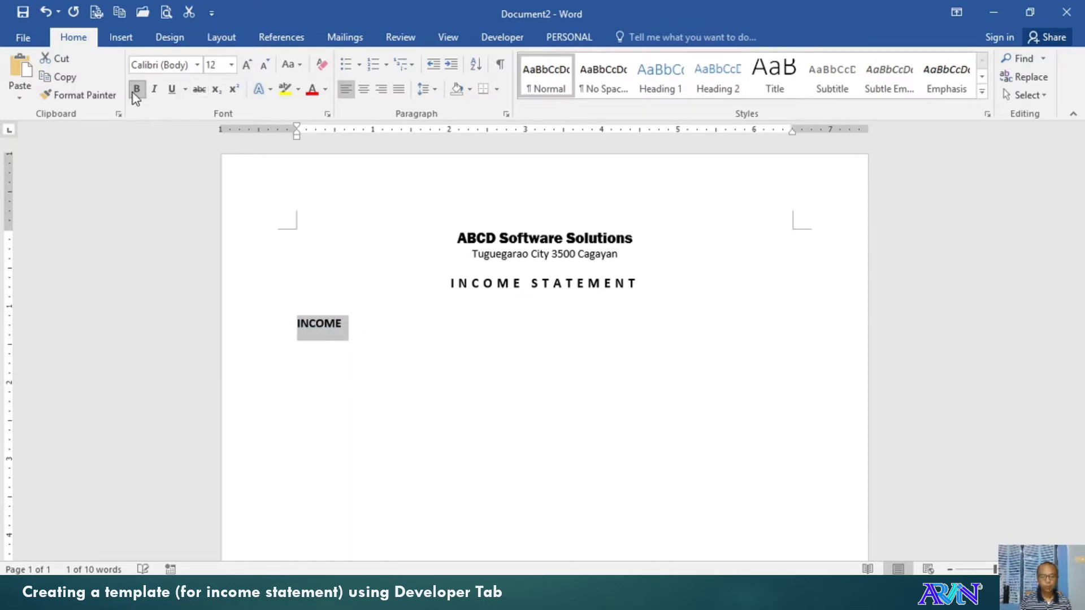
Enlarge INCOME to 13 pt and start a new line below it
key("ctrl+bracketright")
key("Right")
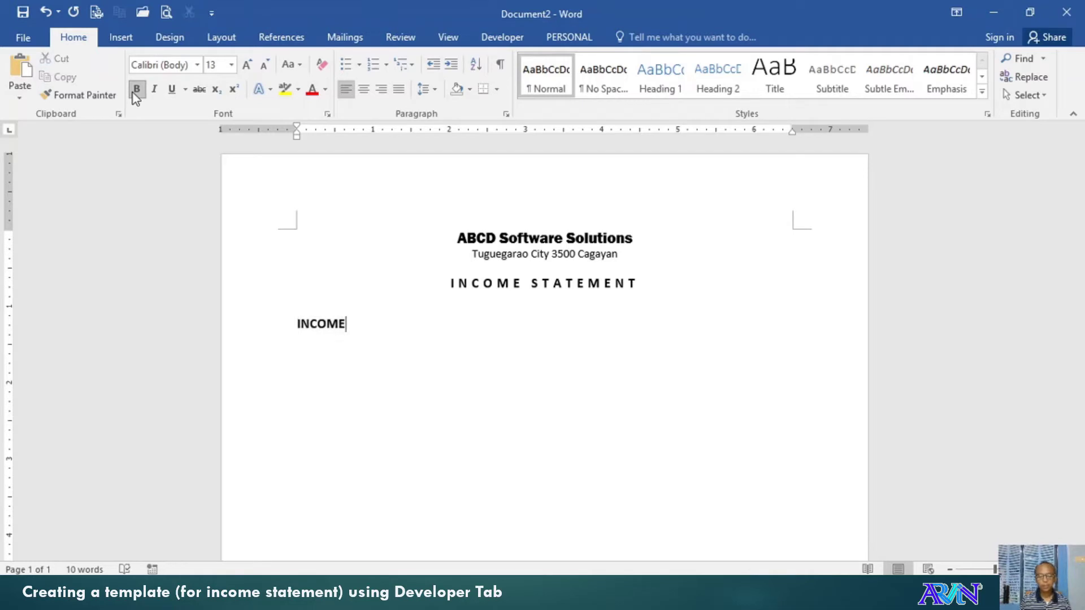
key("Return")
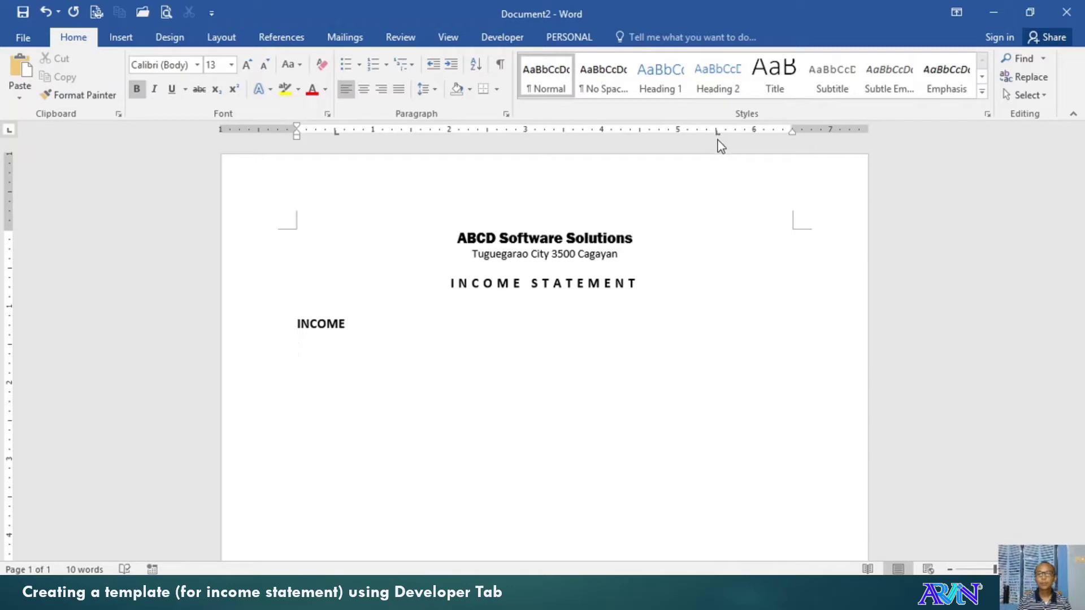
Make the 5.5-inch tab stop right-aligned, then indent the new line to the first stop
double_click(717, 133)
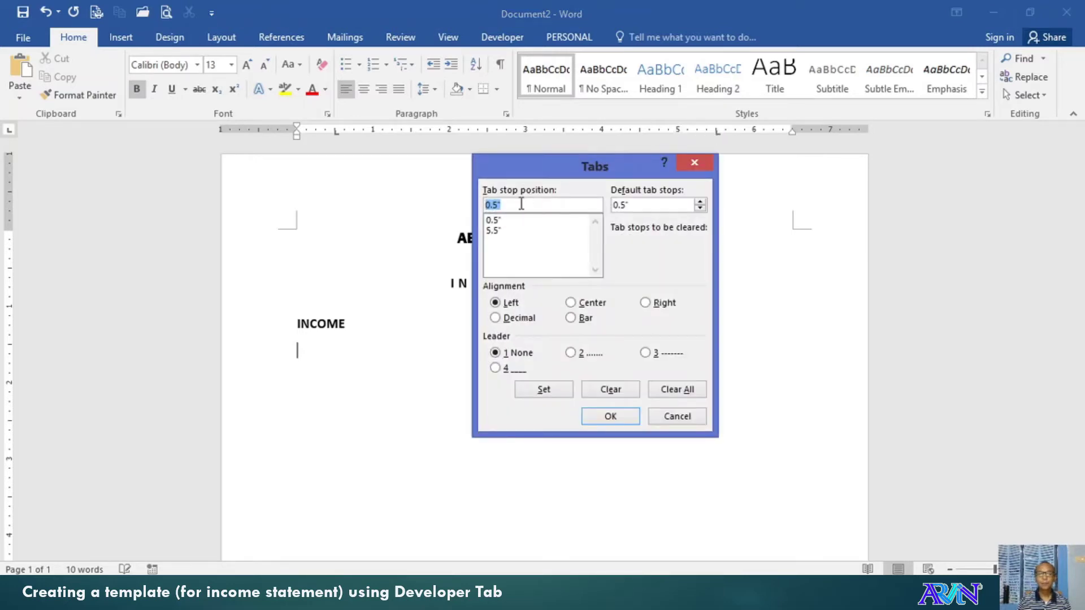
left_click(493, 232)
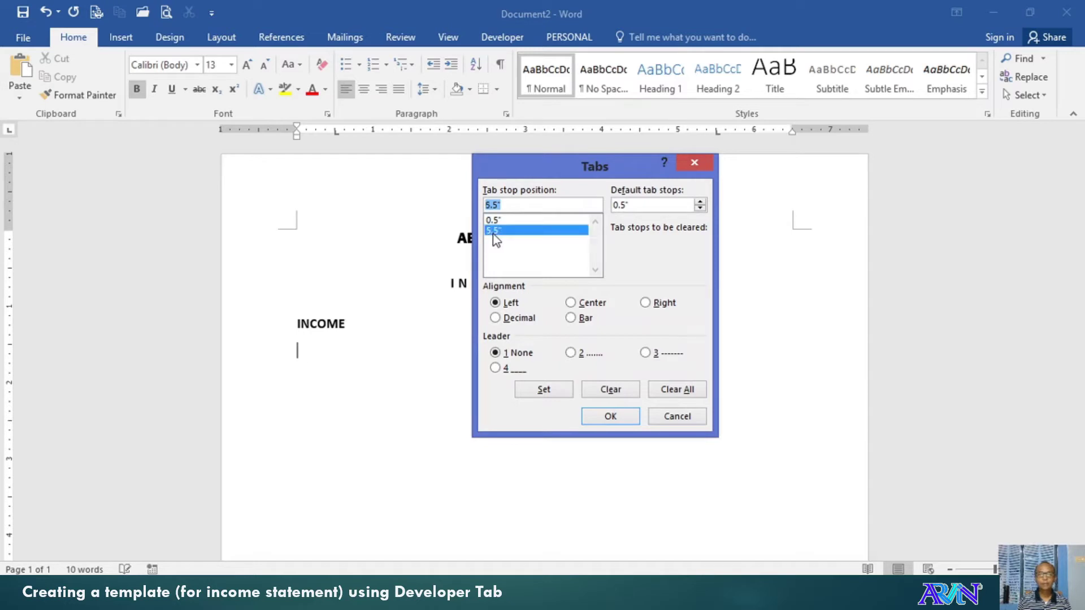
left_click(647, 303)
left_click(555, 388)
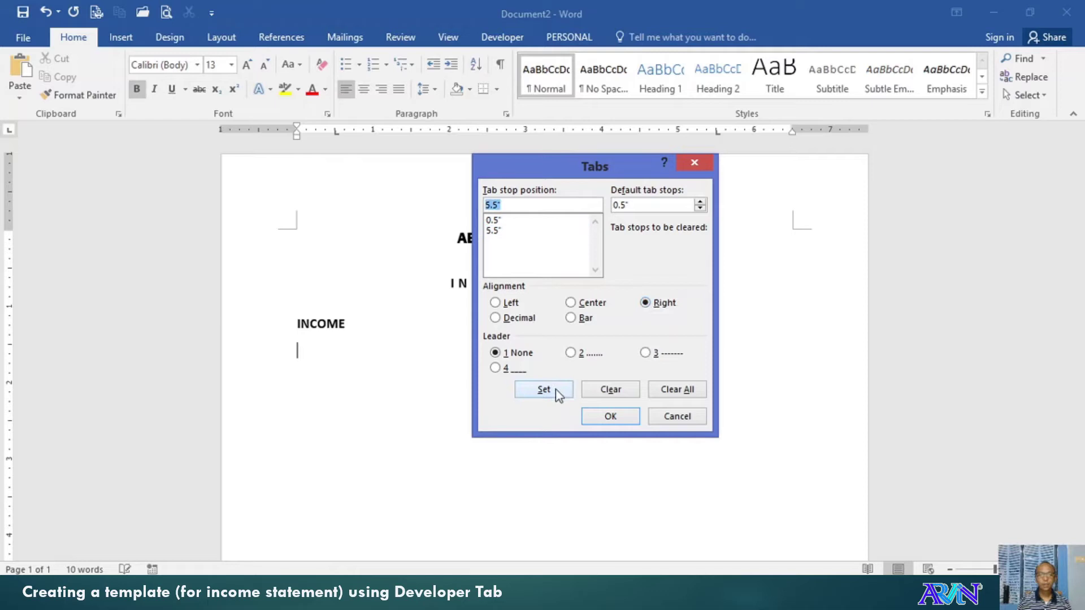
left_click(611, 417)
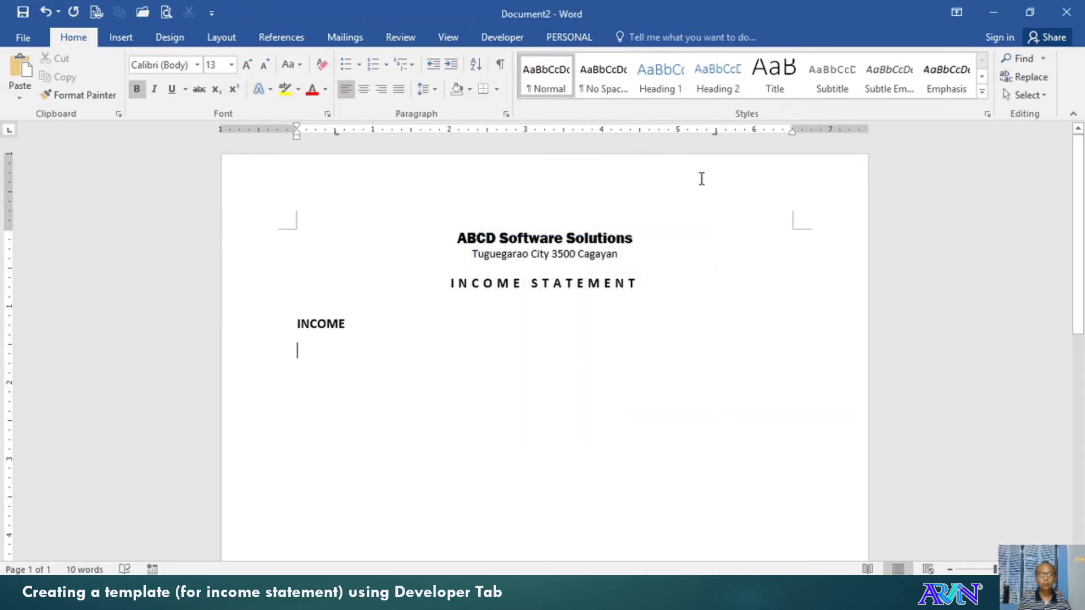
key("Tab")
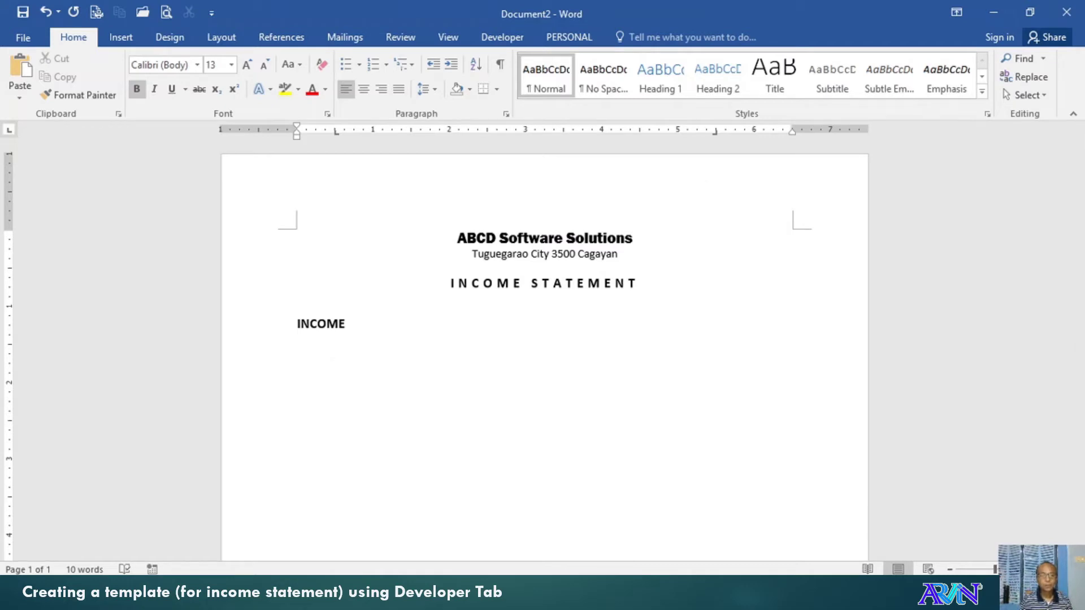
Enter the non-bold line item Sales Revenues and tab to the right-aligned stop
type("Sales")
key("ctrl+shift+Left")
key("ctrl+b")
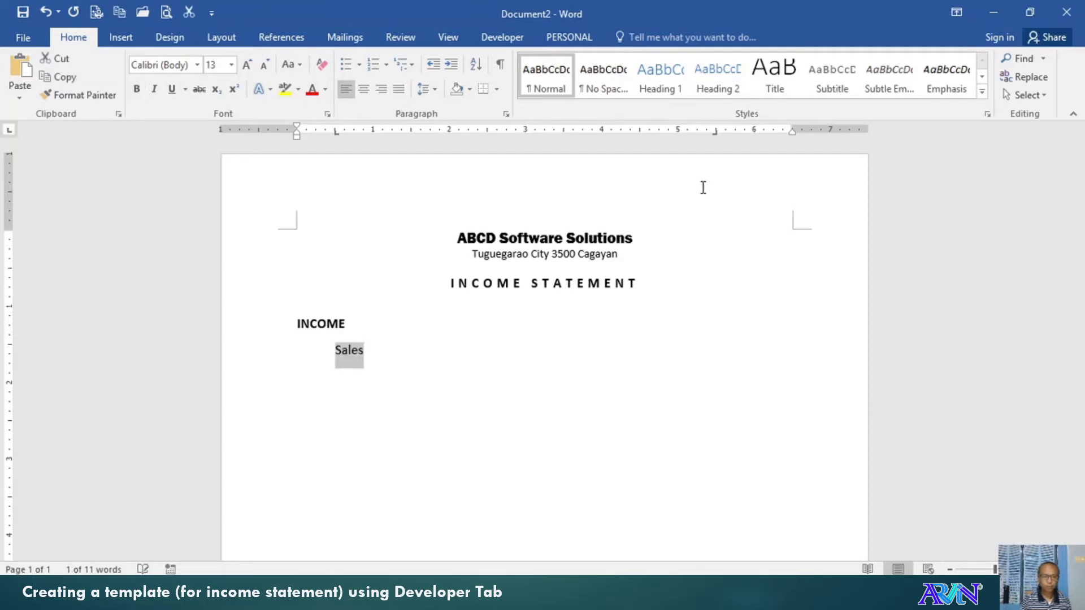
key("End")
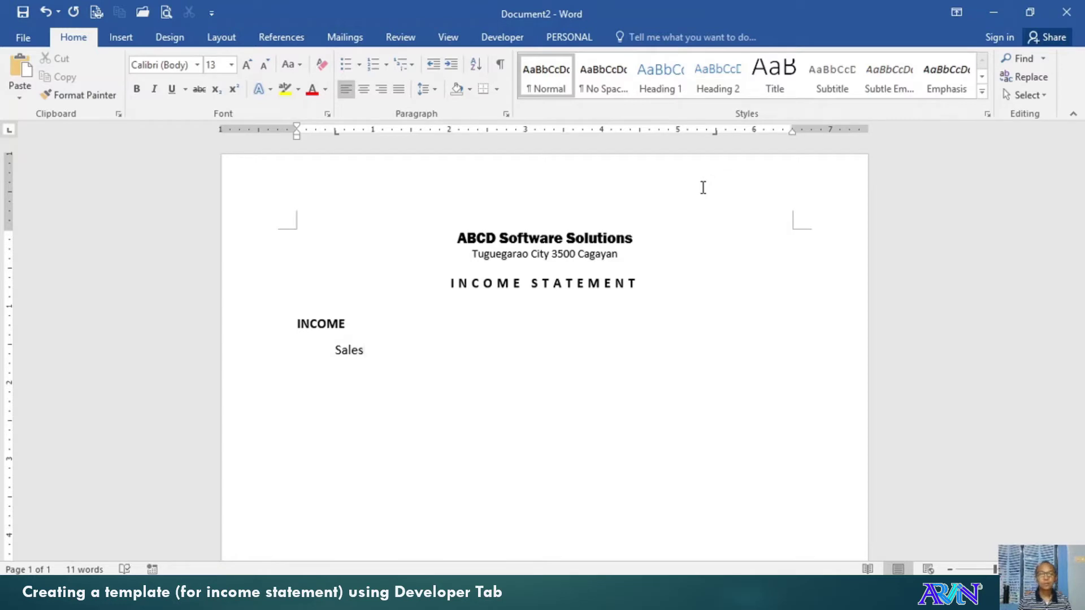
key("Tab")
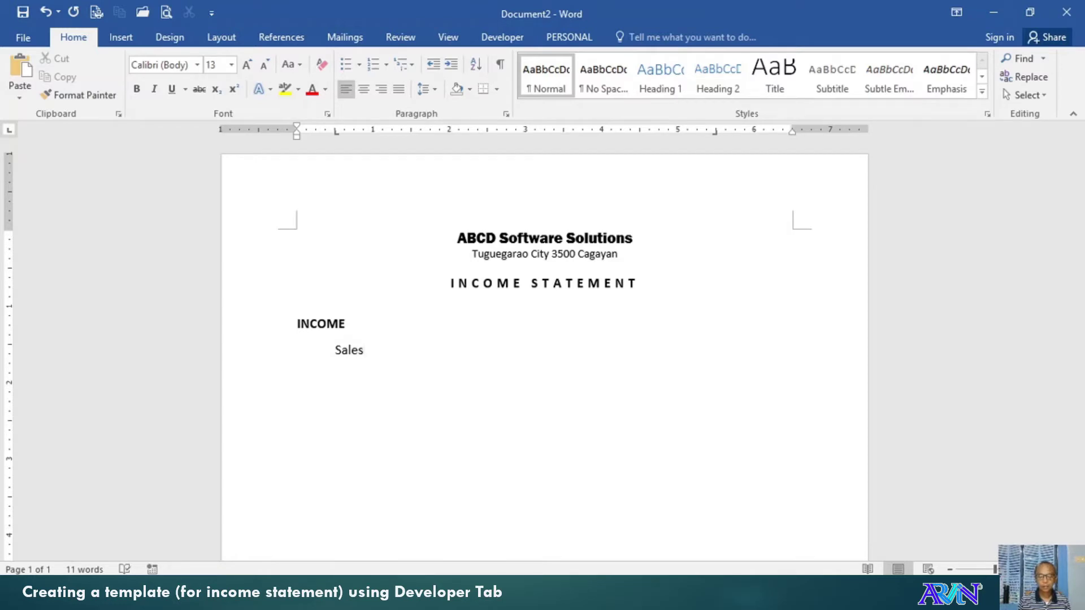
key("BackSpace")
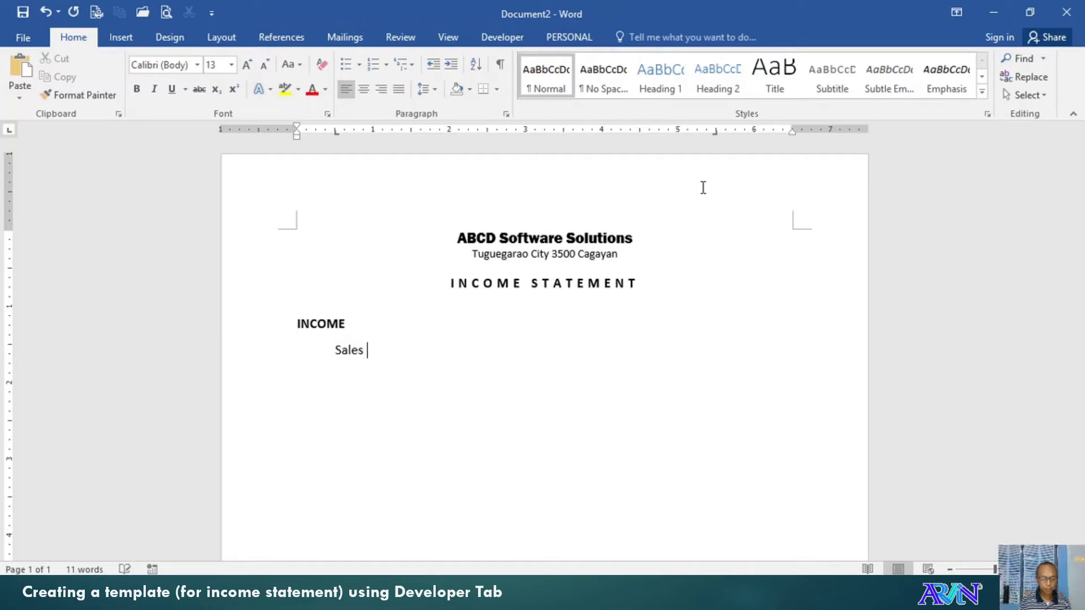
type("Revenues")
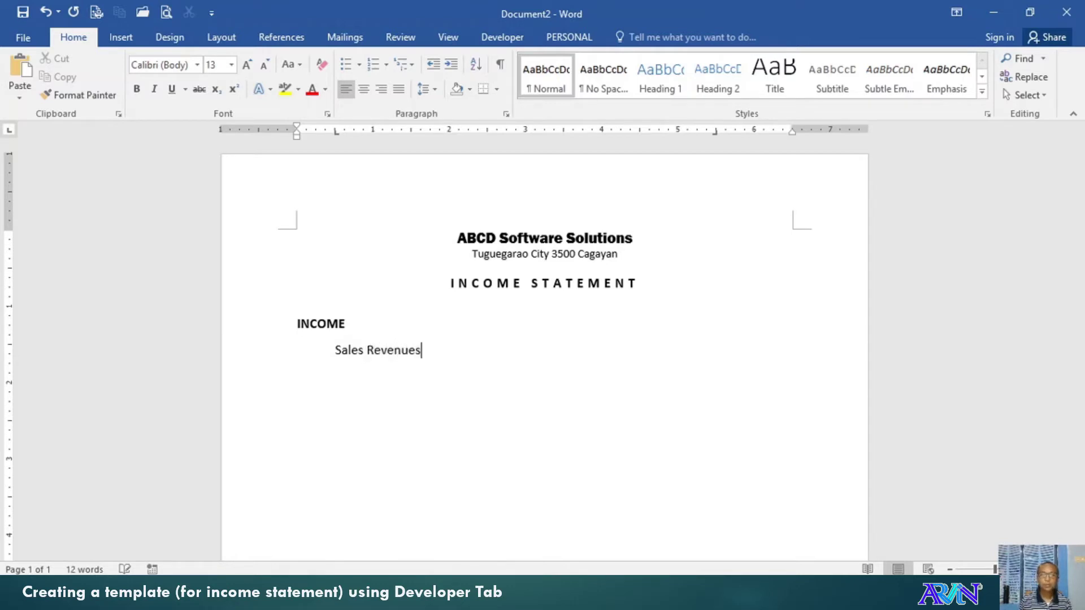
key("Tab")
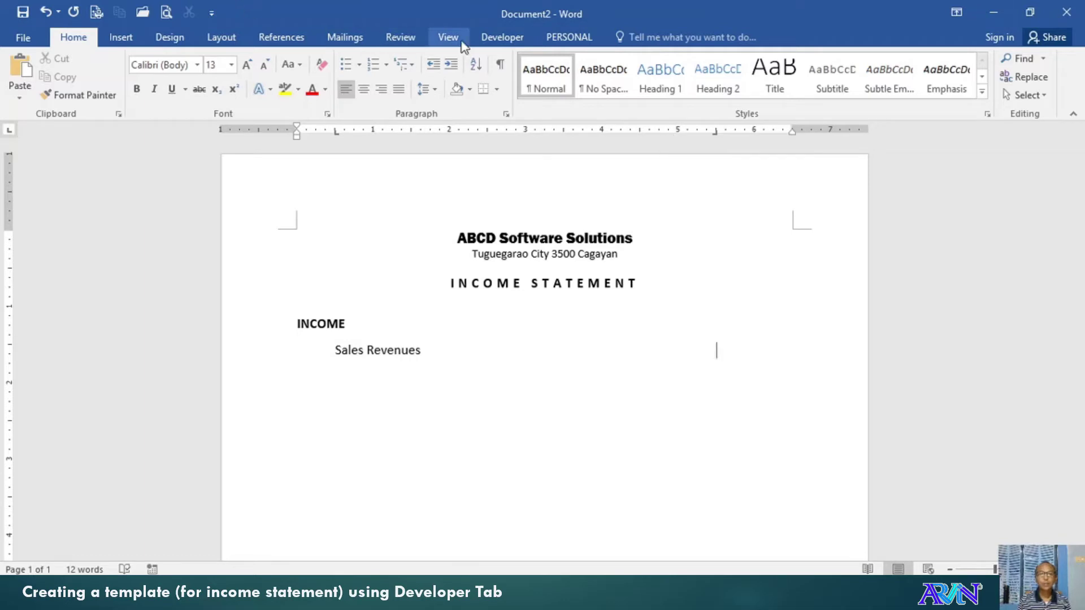
Insert a rich text control beside Sales Revenues with placeholder 'Click & type the Sales Revenue here.'
left_click(489, 41)
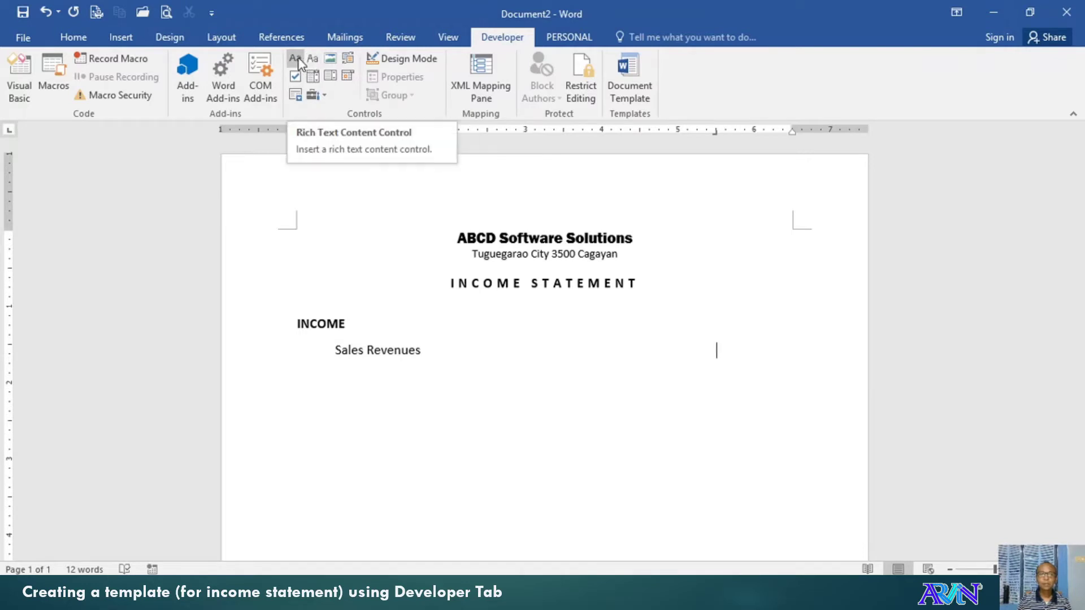
left_click(295, 59)
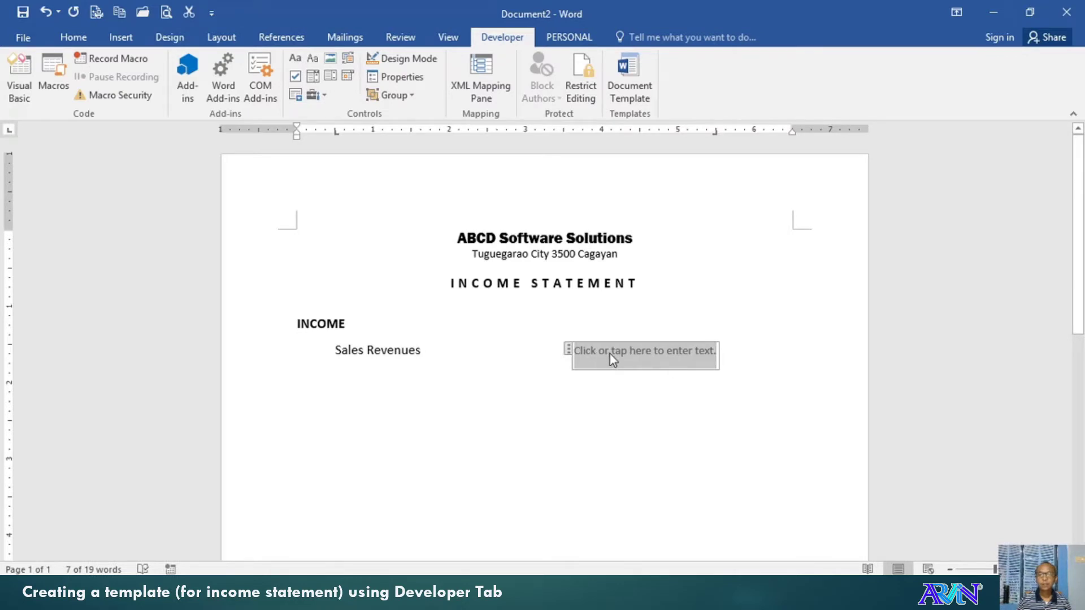
left_click(402, 59)
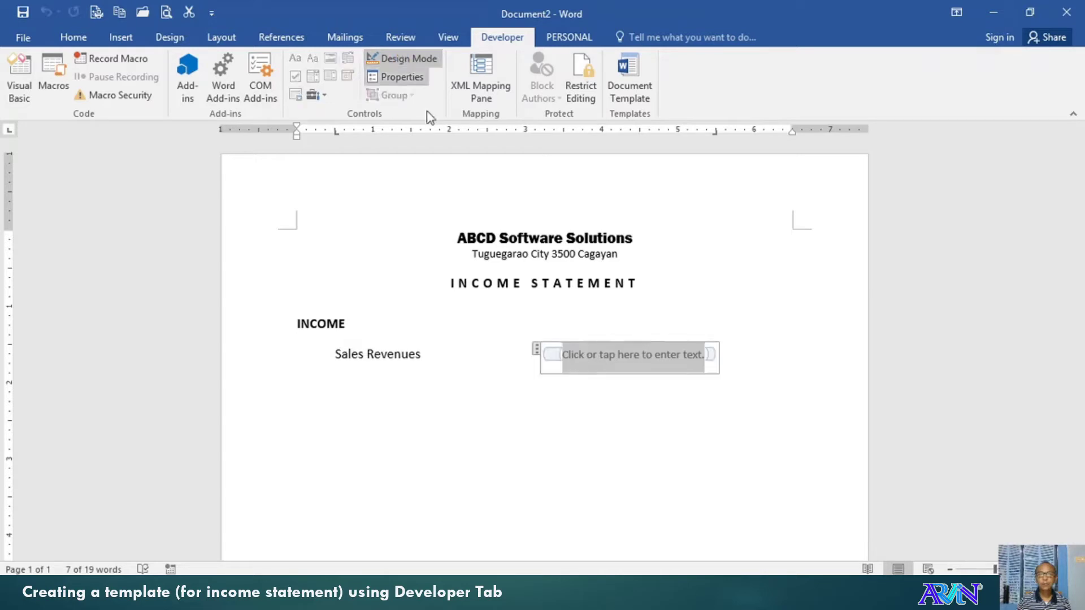
left_click(601, 356)
key("Left")
key("Left")
key("Left")
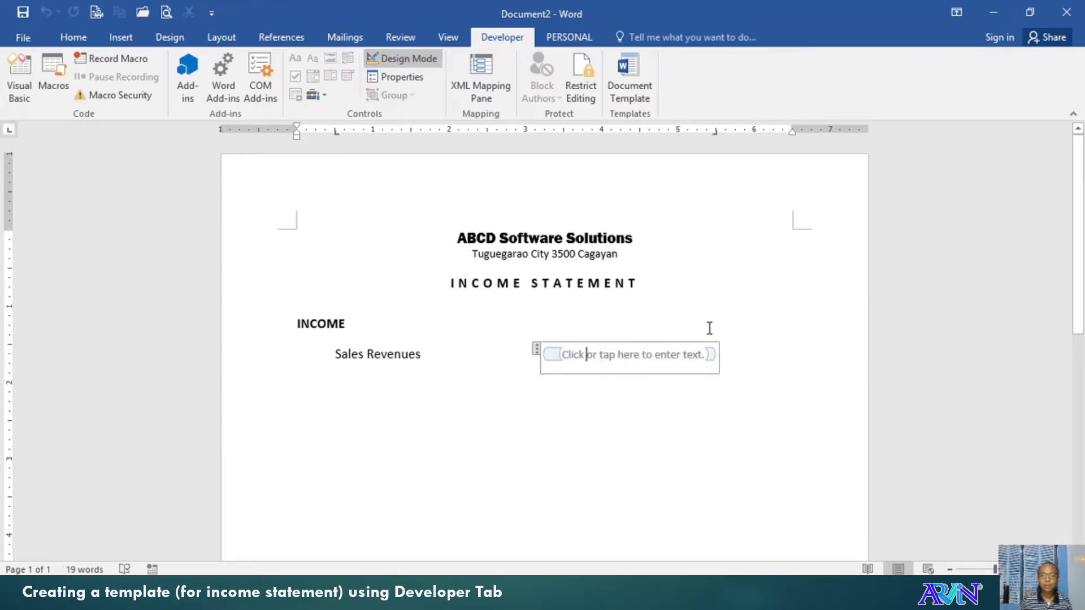
key("shift+Right")
key("shift+Right")
key("shift+Right")
key("shift+Right")
key("shift+Right")
key("shift+Right")
key("shift+Right")
key("shift+Right")
key("shift+Right")
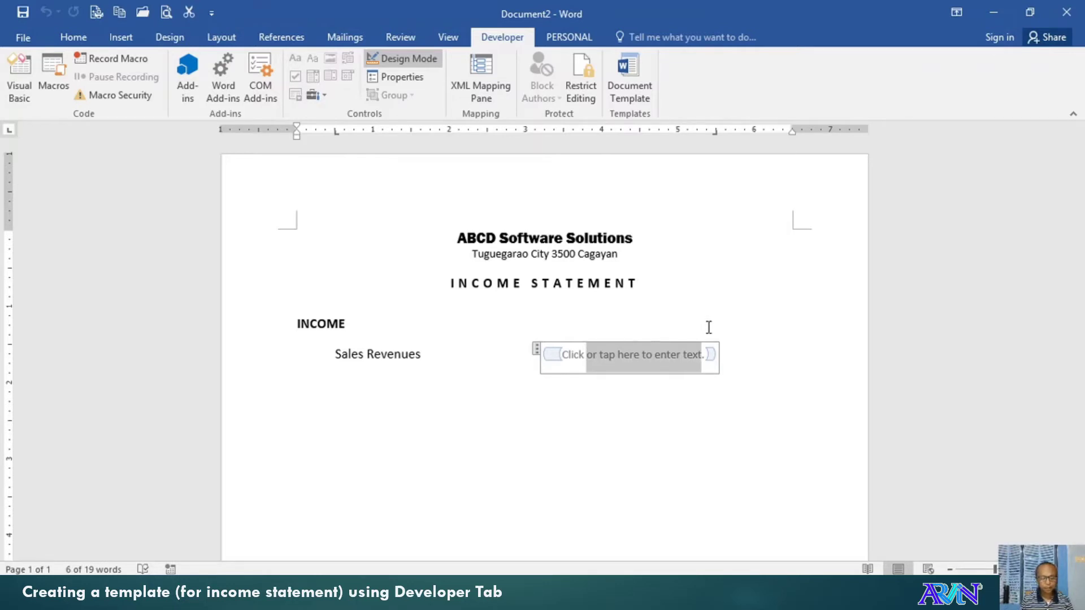
type("& ty")
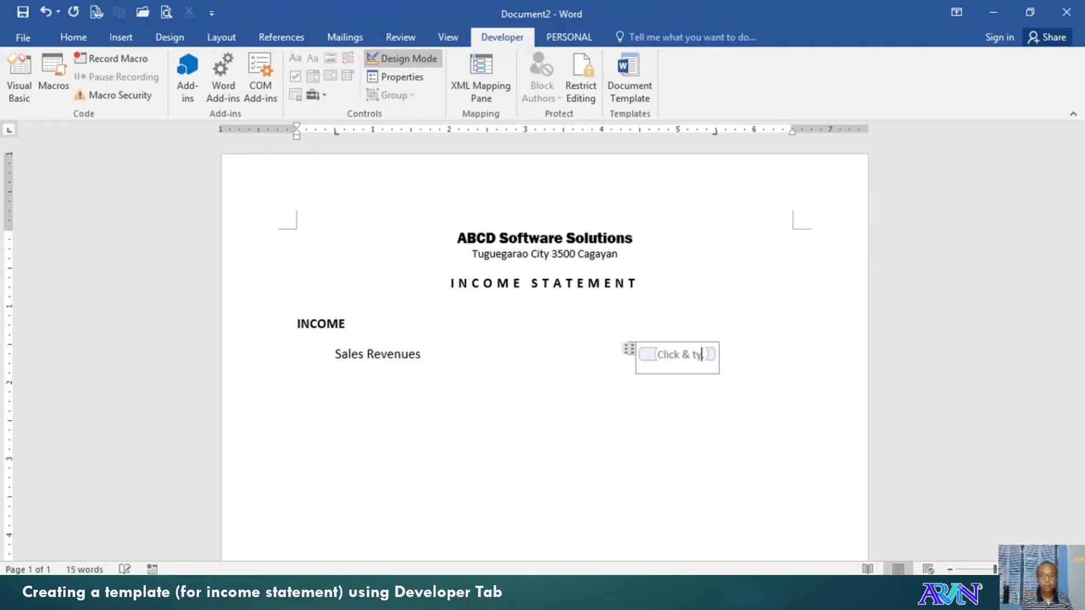
type("pe the S")
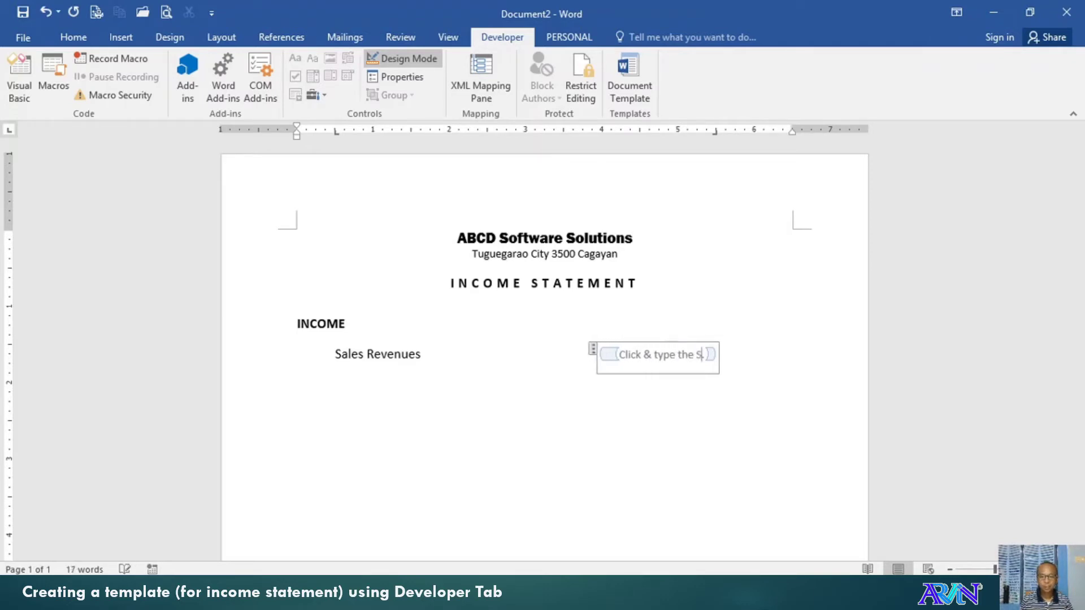
type("ales Rev")
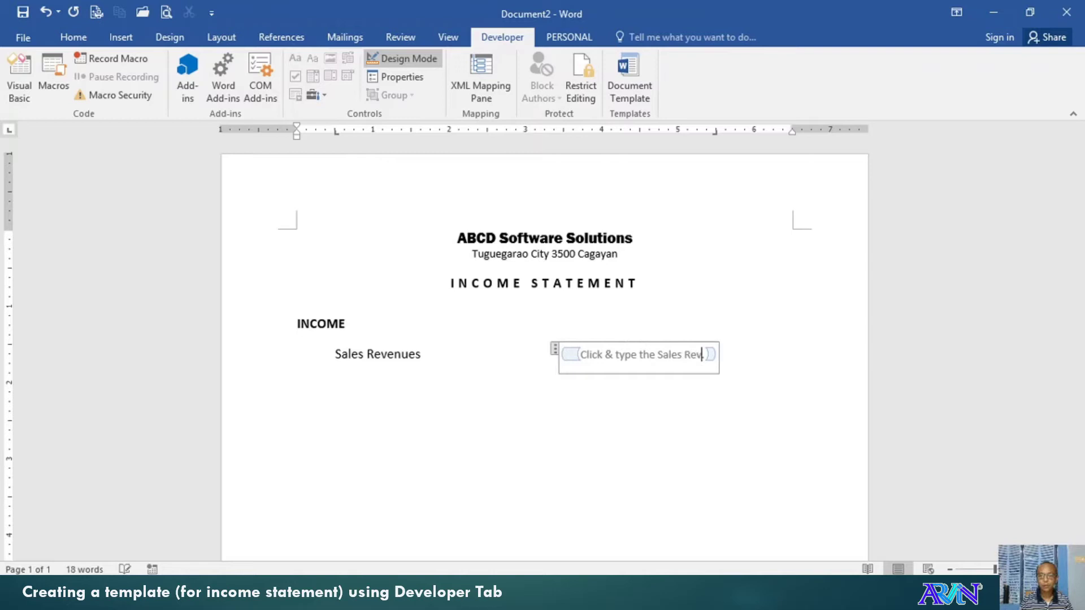
type("enue her")
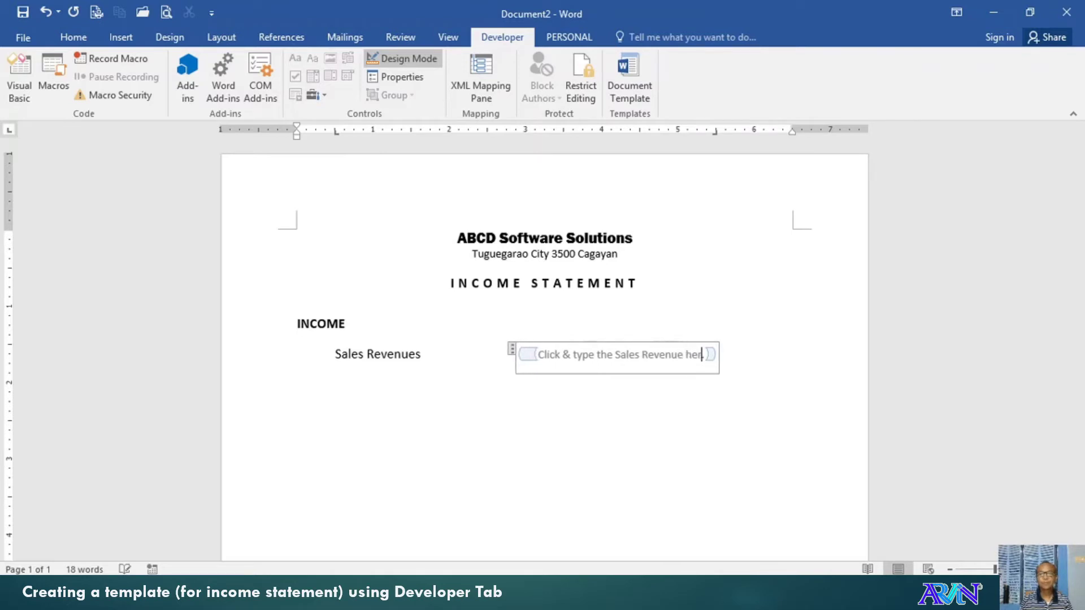
type("e")
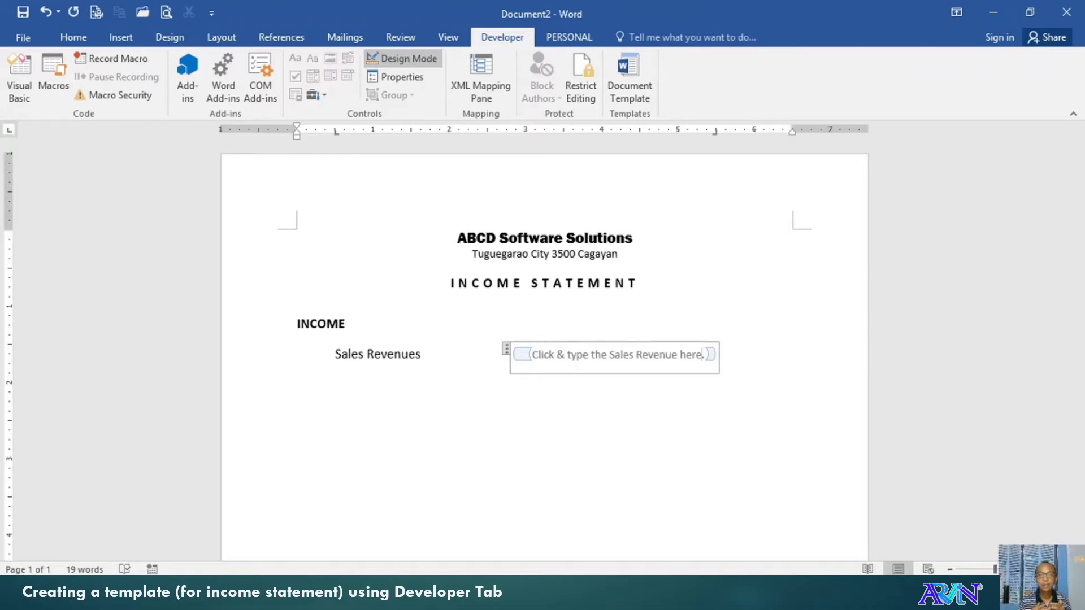
type(".")
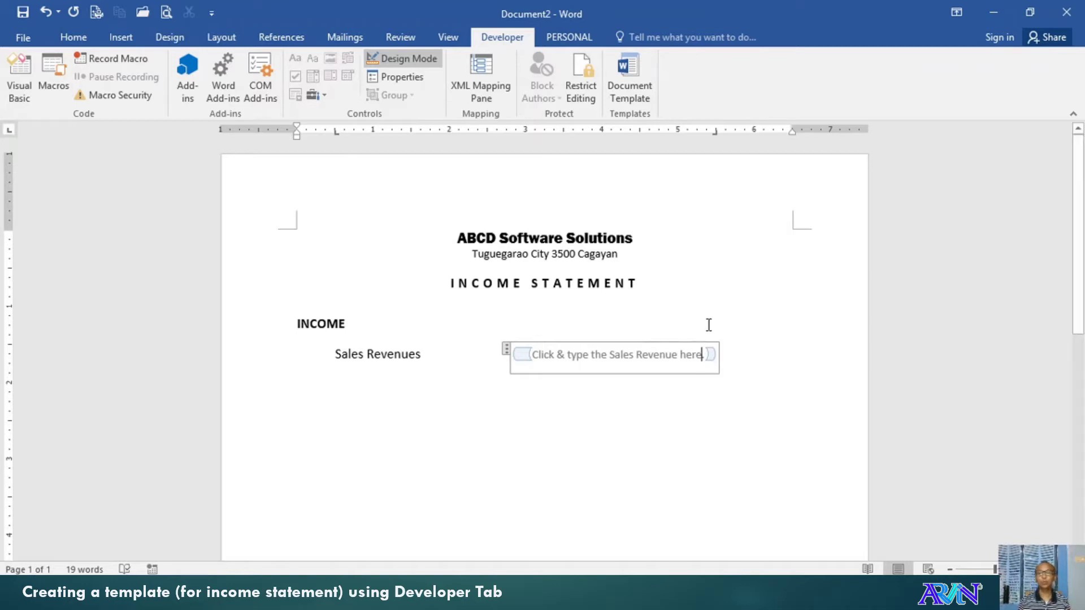
Add an indented 'Interest Revenues' line below Sales Revenues, tabbed over to the value column
left_click(729, 357)
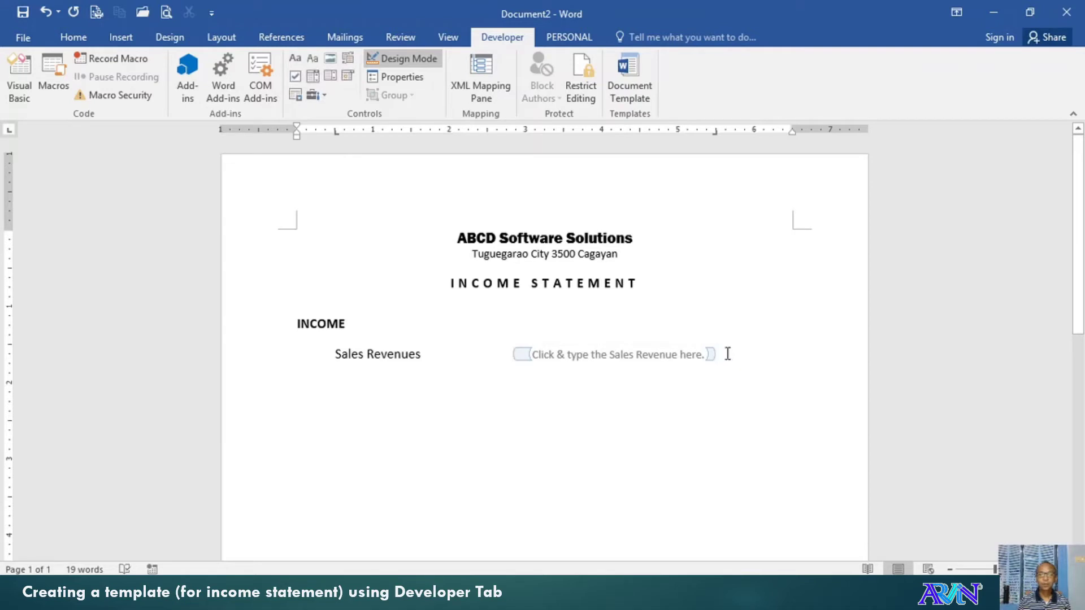
left_click_drag(728, 354, 528, 353)
key("ctrl+c")
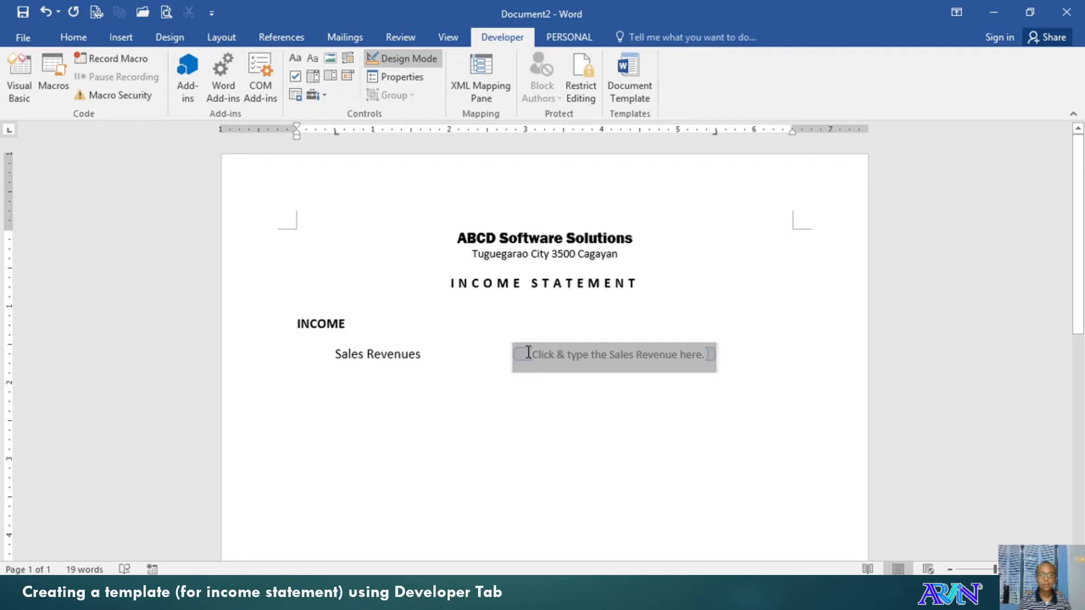
left_click(528, 350)
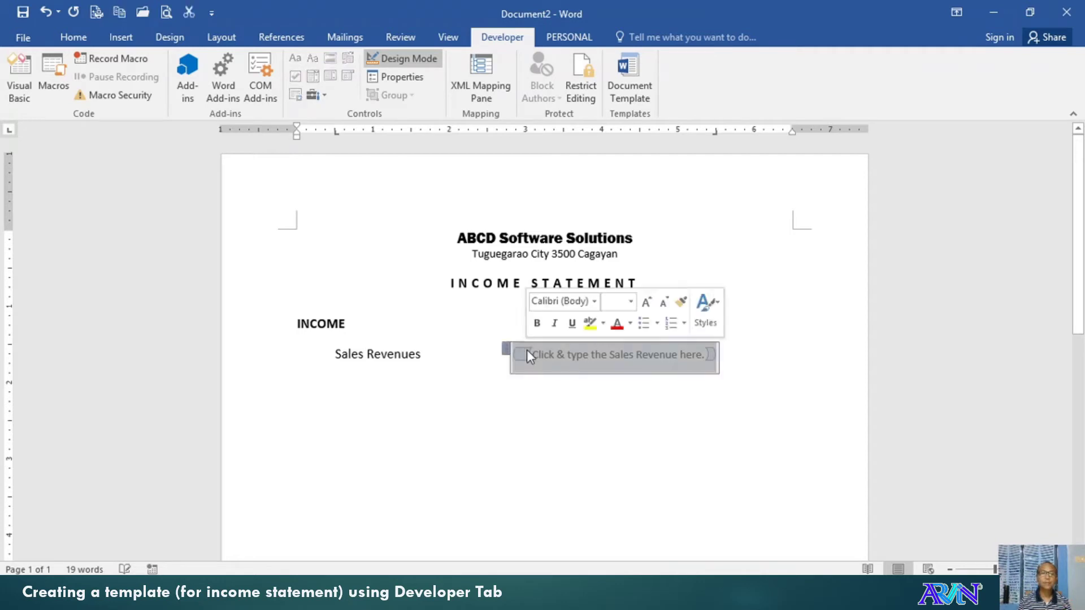
left_click(783, 379)
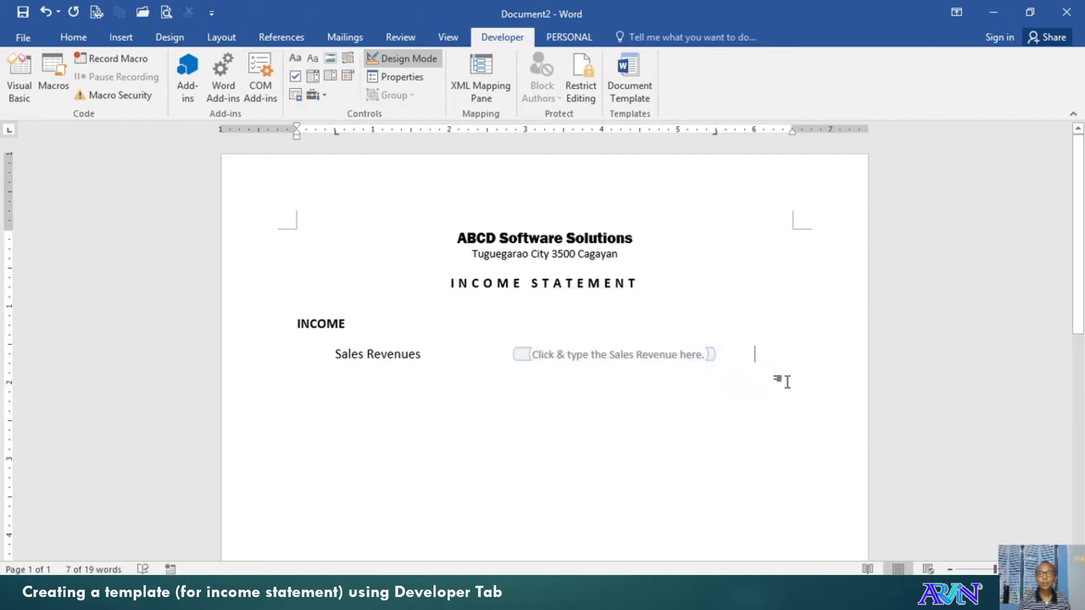
key("Return")
key("Tab")
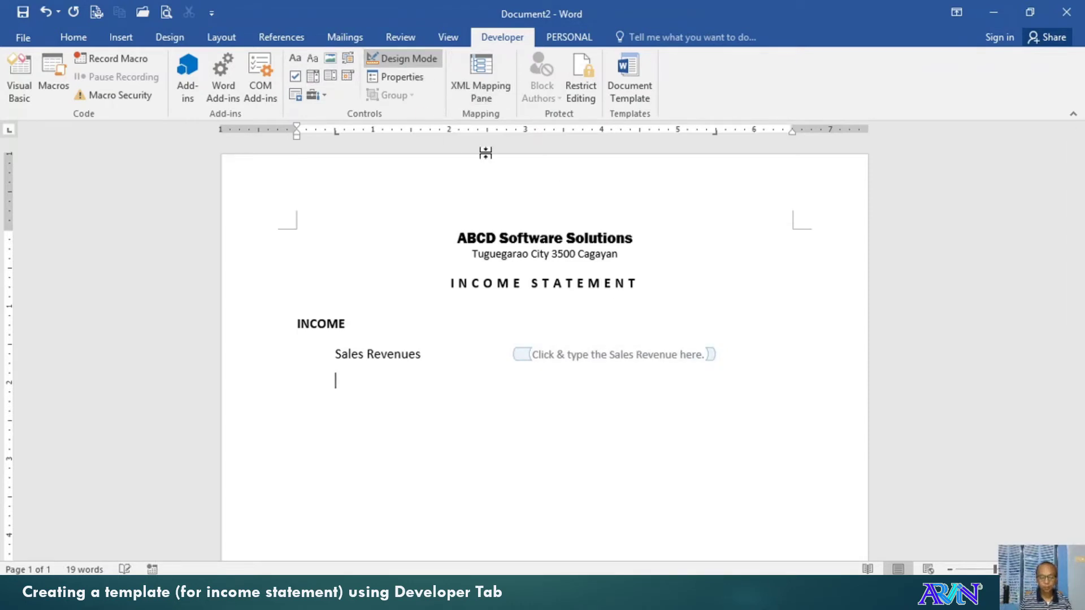
type("Int")
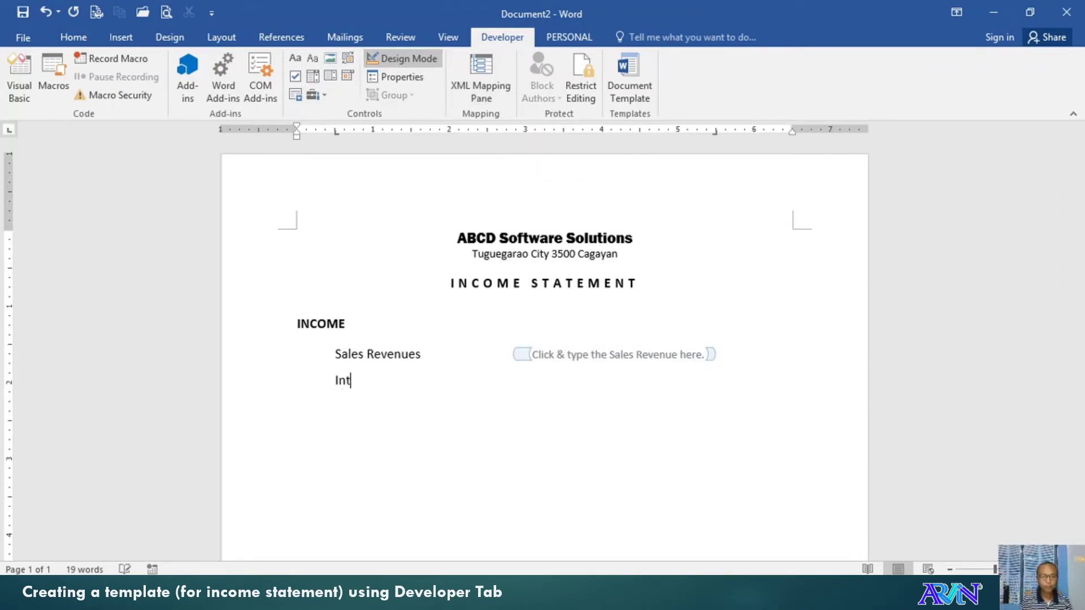
type("erest ")
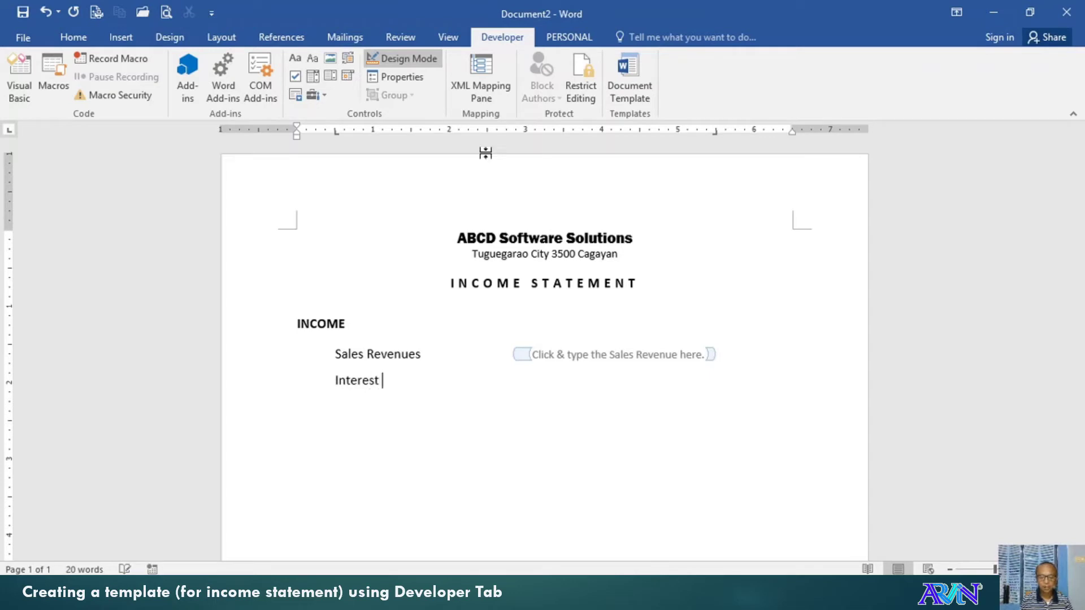
type("Revenues")
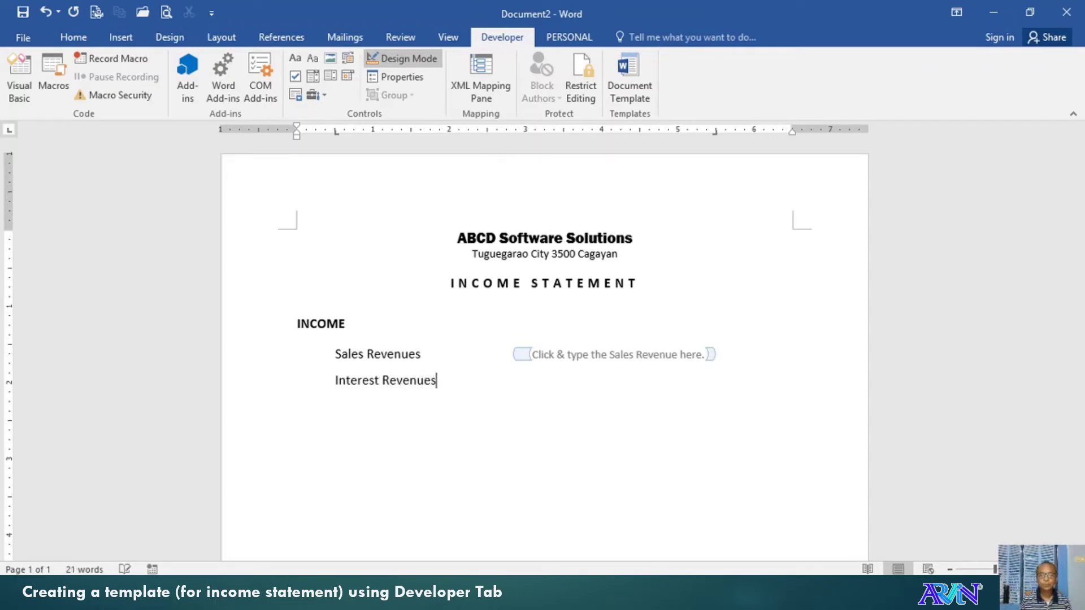
key("Tab")
key("Tab")
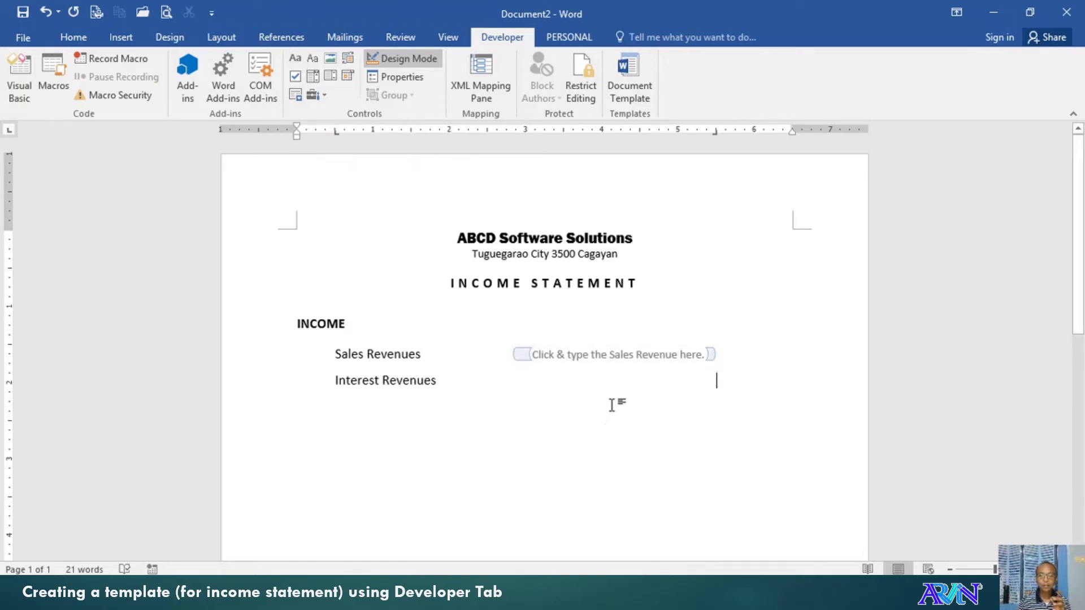
Copy the Sales Revenue placeholder control onto the Interest Revenues line
type("Today's Readings (3-17-21) 1st Rdg: Isaiah 49:8-15 PSALM: Psalm 145:8-9, 13-14, 17-18 R: The Lord is gracious and merciful. GOSPEL Rdg:[John 5:17-30] Jesus answered the Jews: “My Father is at work until now, so I am at work.” ... those who have done good deeds to the resurrection of life ... +++ REFLECT Are you in doubt of His presence in your life? Jesus said, 'He is at work'. He makes miracles, he pours blessings, he continues to love and forgives... We just need to feel it, understand every event in life and have faith. We also need to continue doing good... this is our passport to the resurrection of life. +++ PRAY Almighty God, I praise and thank you for all the miracles, blessings, healing, love and mercy you always give. Holy Spirit, continue to pour out the different gifts in me that I may have deeper understanding and have the grace to do good always. In Jesus' Name. Amen.")
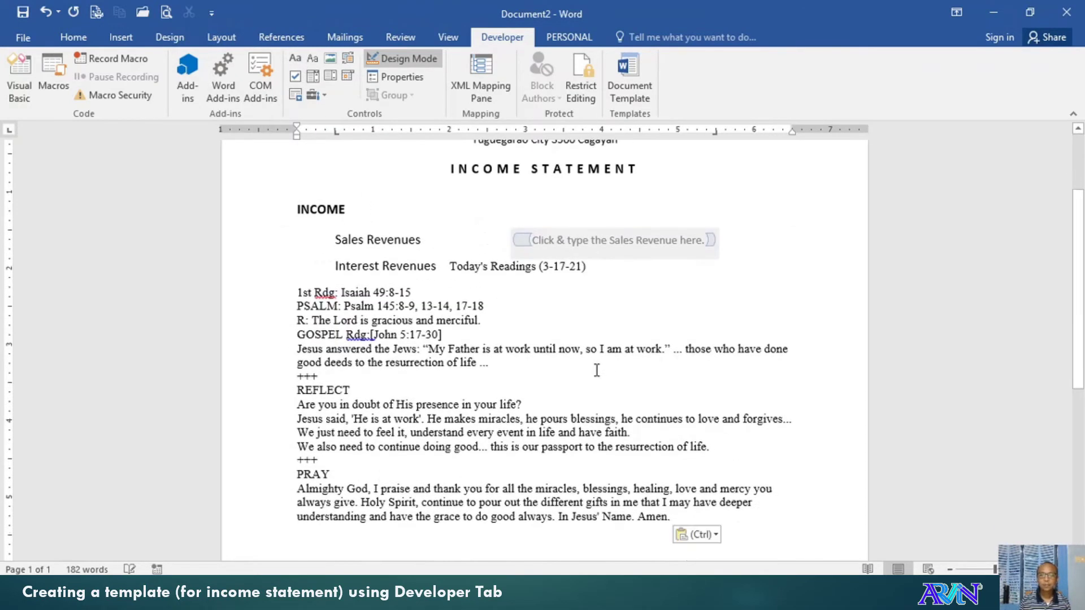
key("ctrl+z")
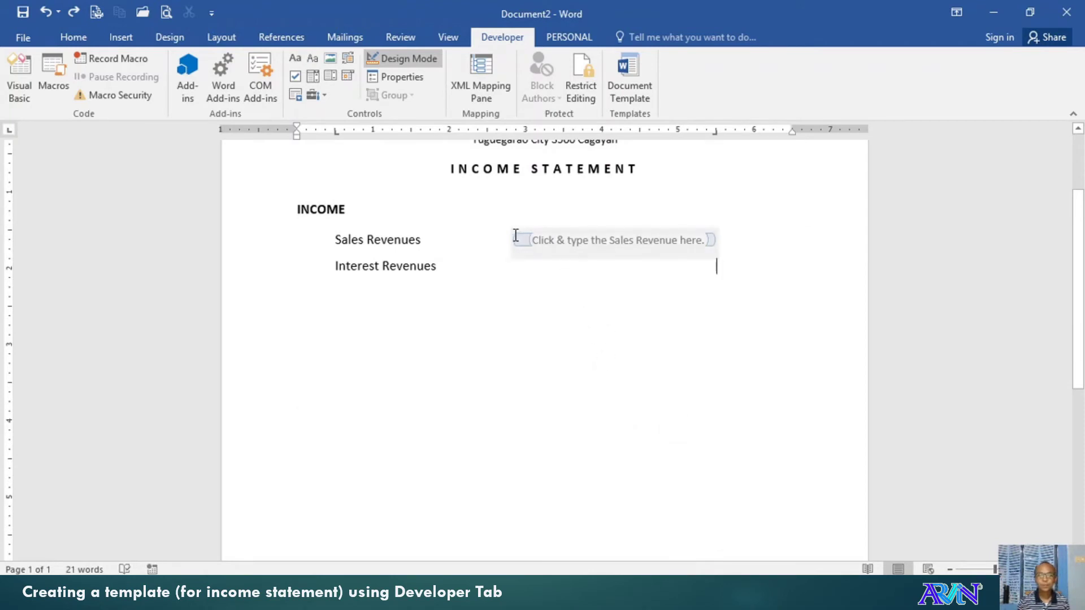
left_click(640, 242)
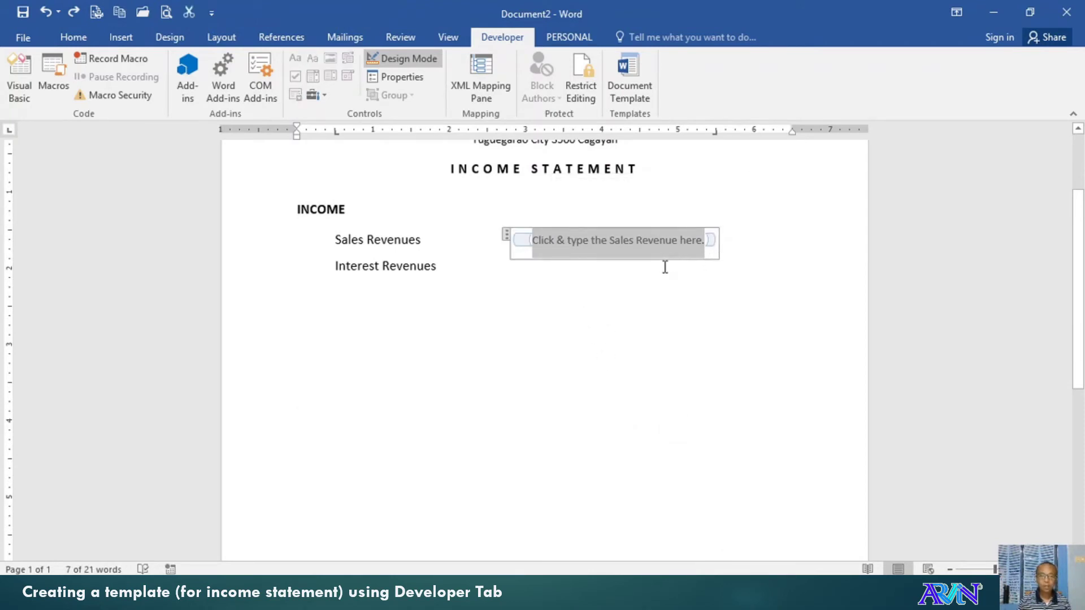
left_click(648, 276)
key("ctrl+v")
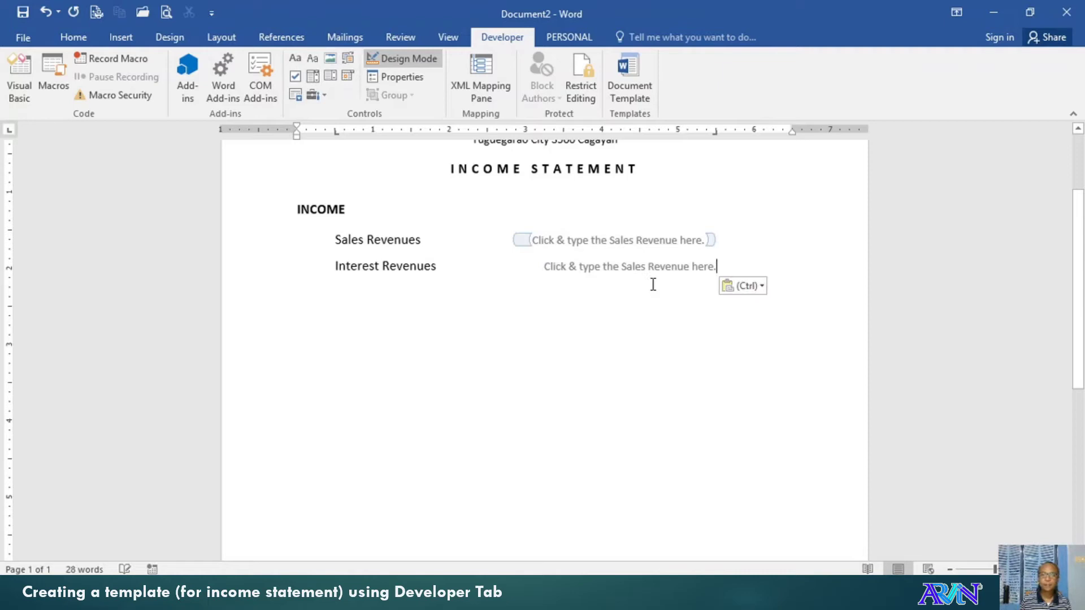
key("ctrl+z")
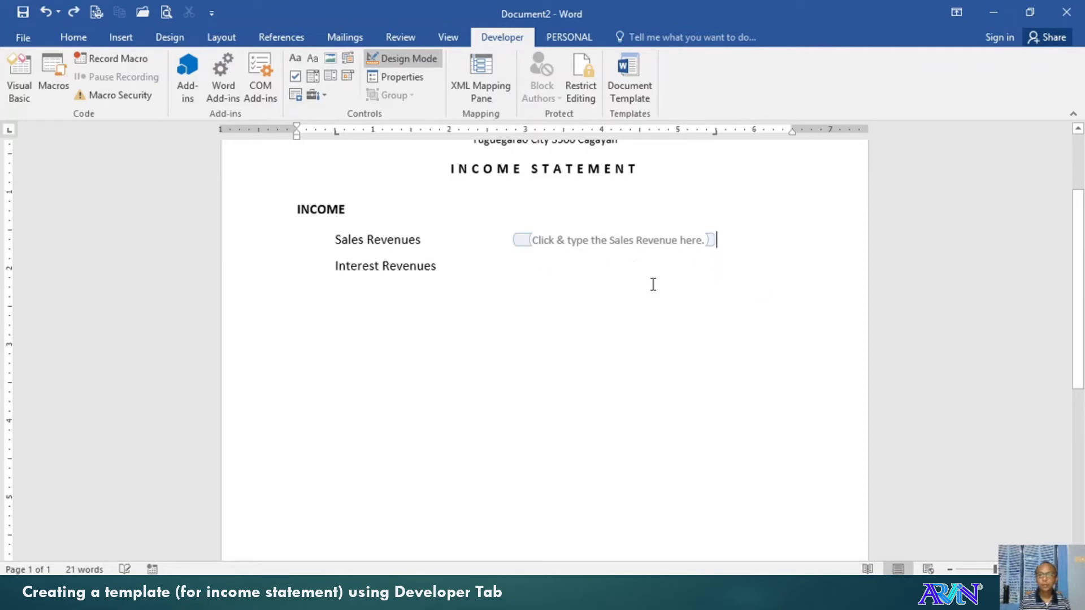
key("shift+Up")
key("shift+Right")
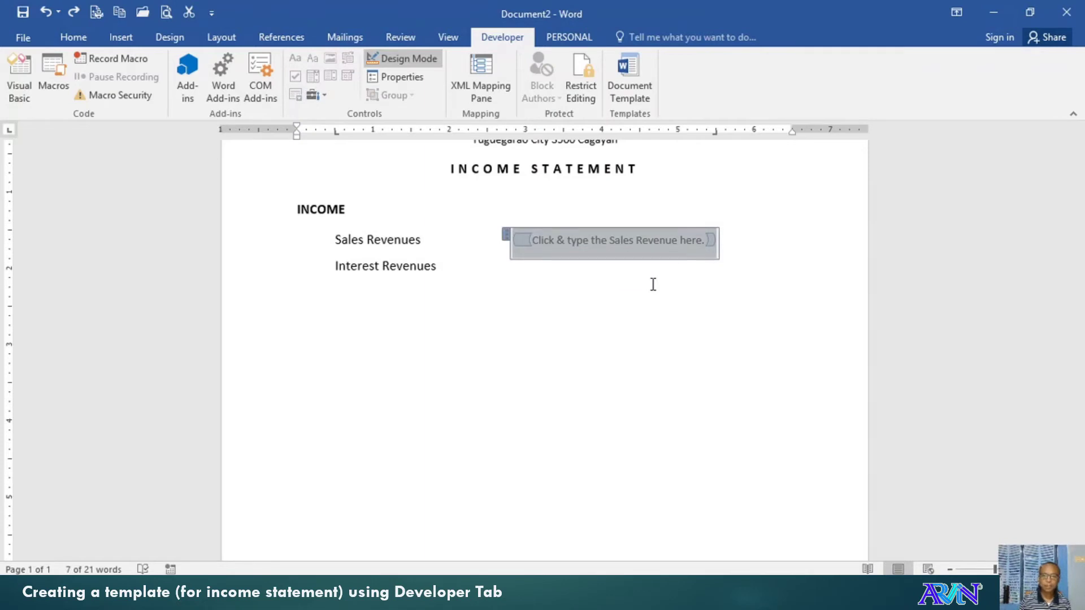
key("ctrl+c")
key("Down")
key("ctrl+v")
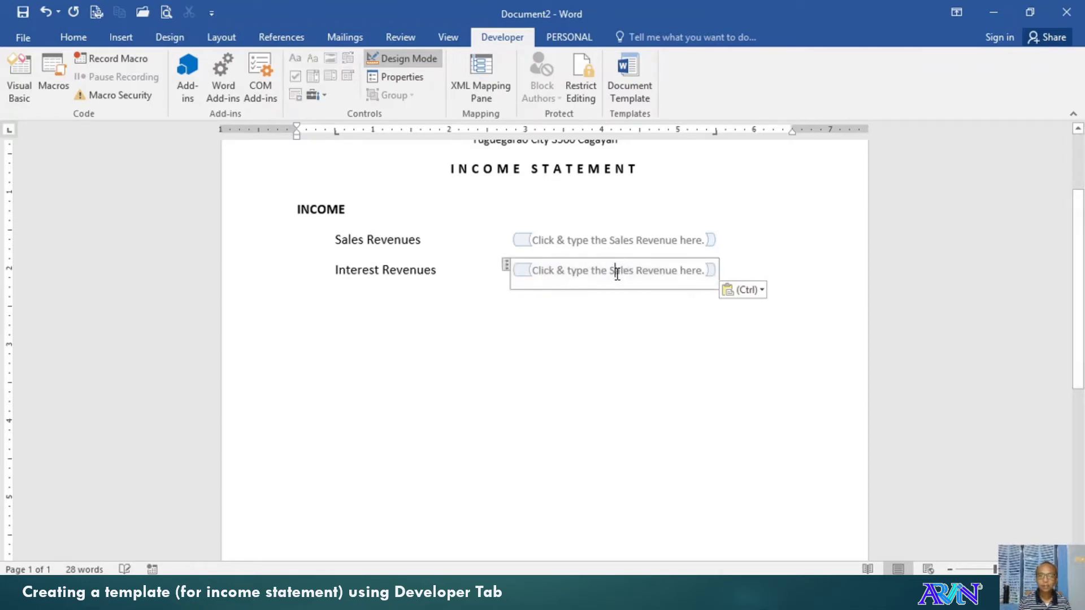
Change the copied prompt to 'Click & type the Interest Revenue here.' and start a new line
double_click(617, 271)
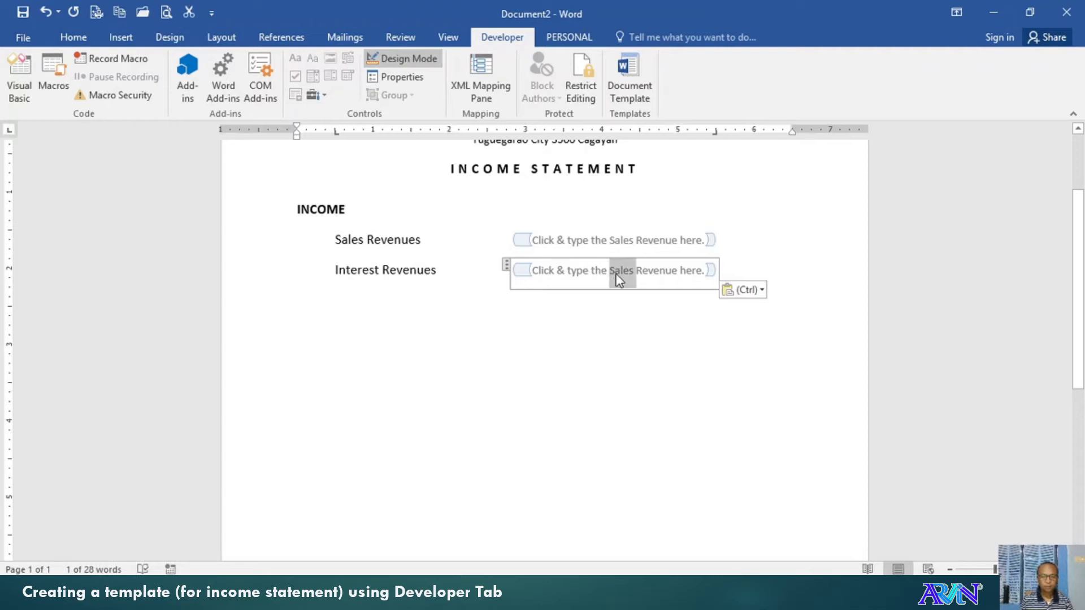
type("In")
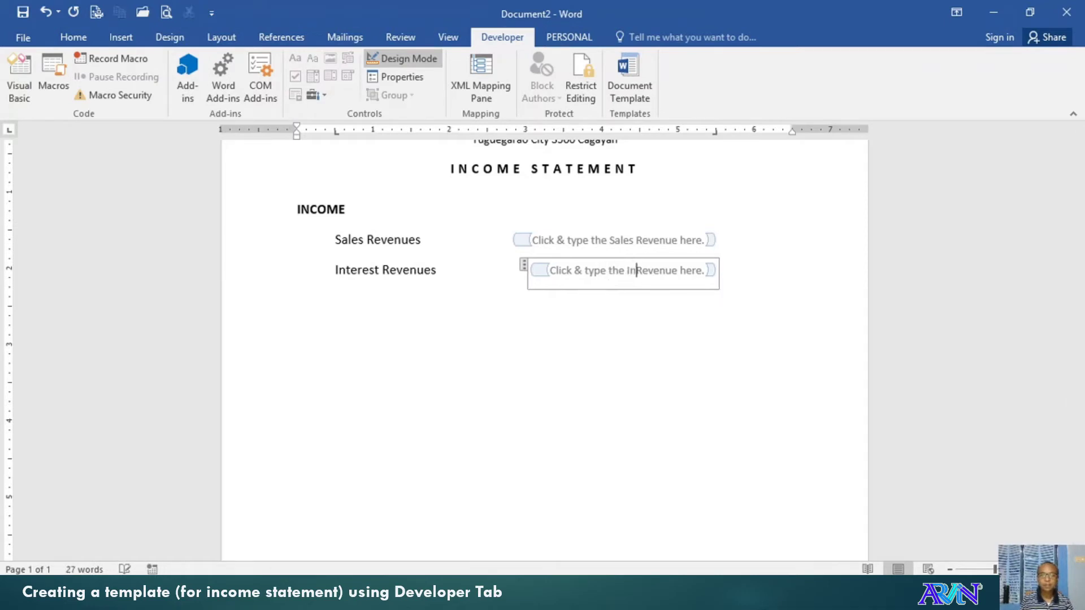
type("terest")
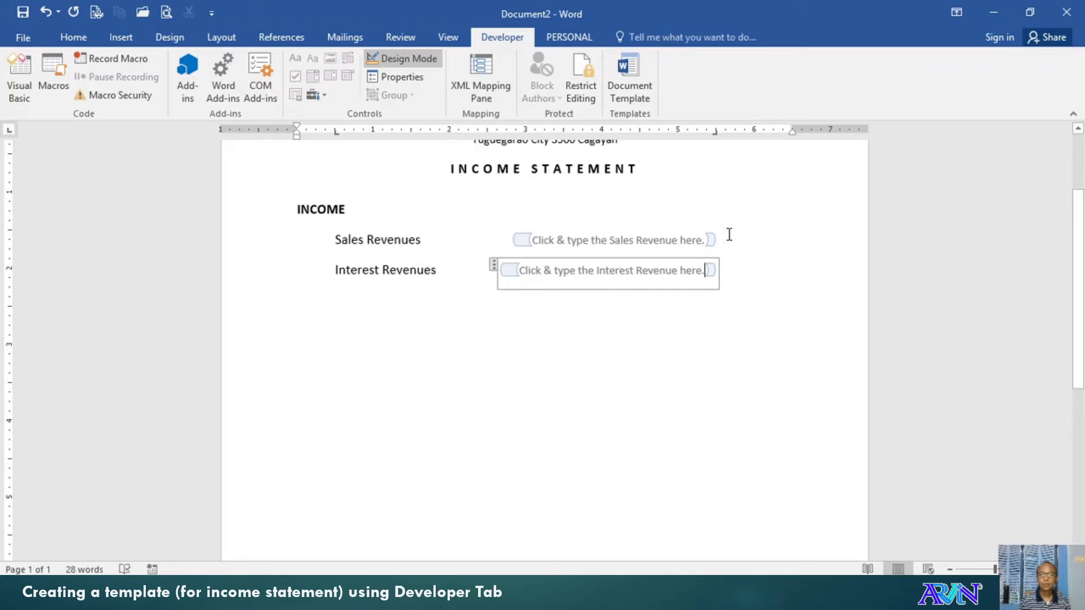
left_click(739, 274)
key("Return")
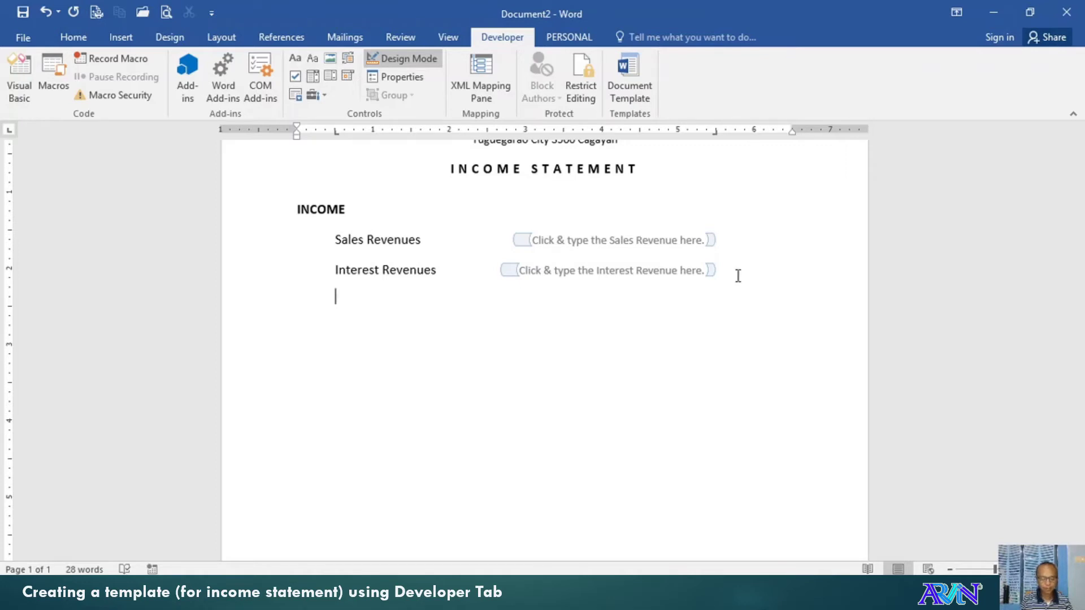
Type the 'Gain of Sales of Assets' label and paste a fill-in field beside it
type("Gain of ")
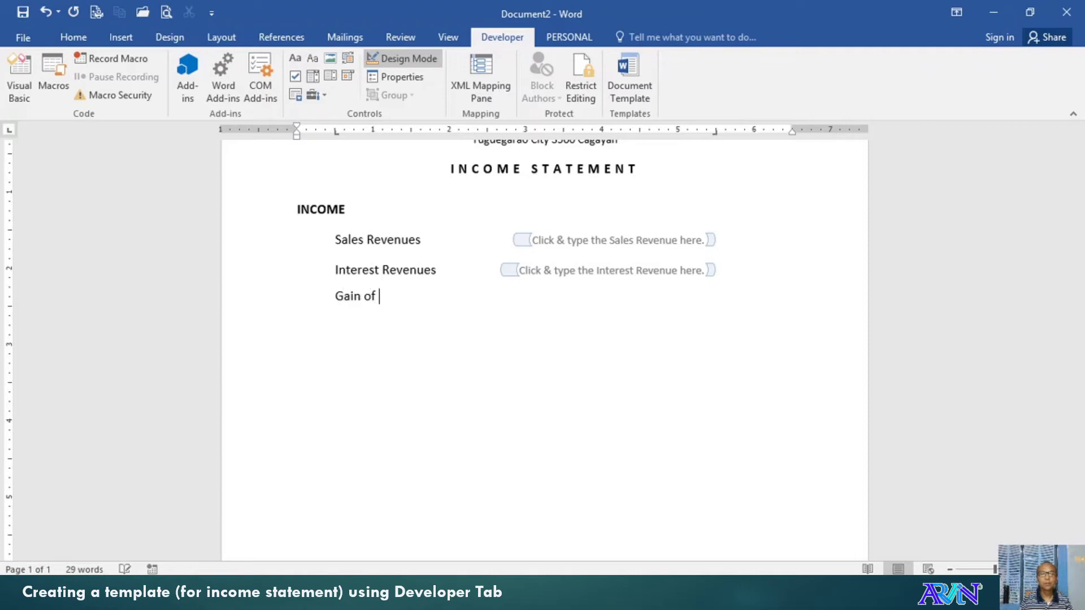
type("Sales ")
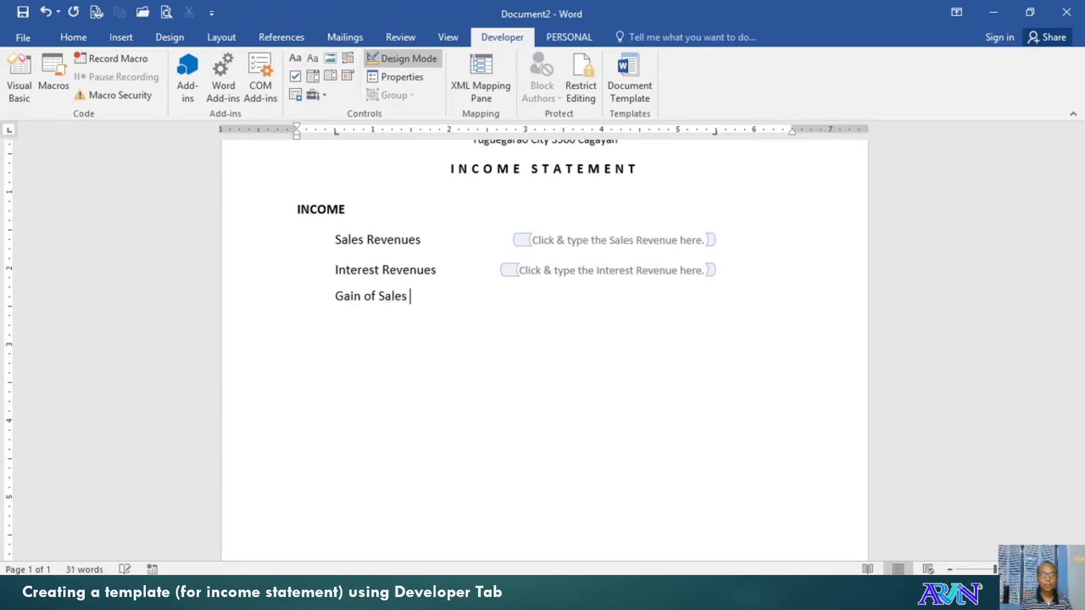
type("of")
type(" Assets")
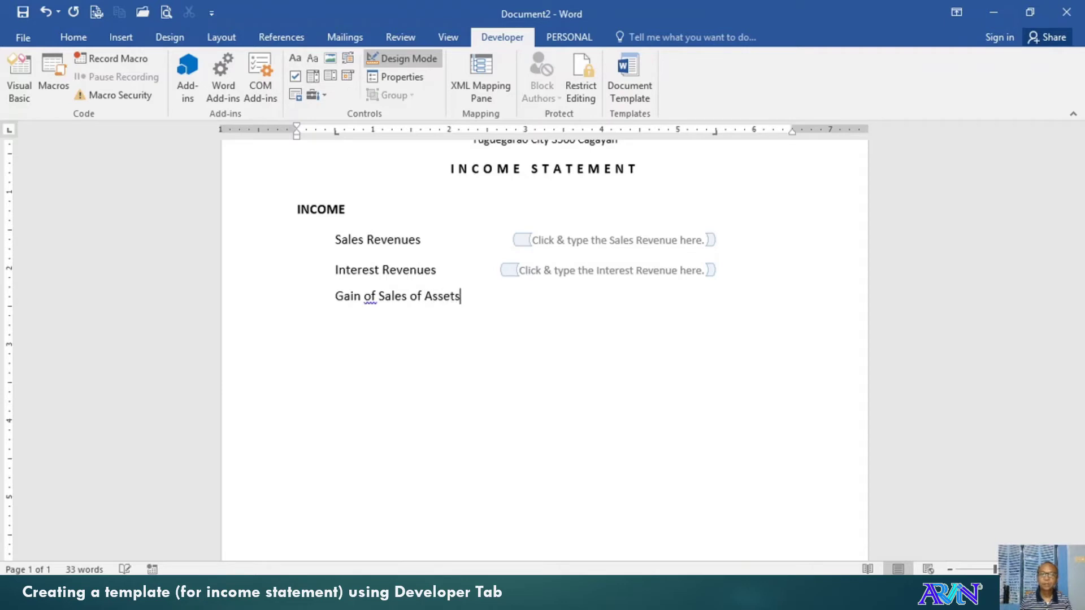
key("Tab")
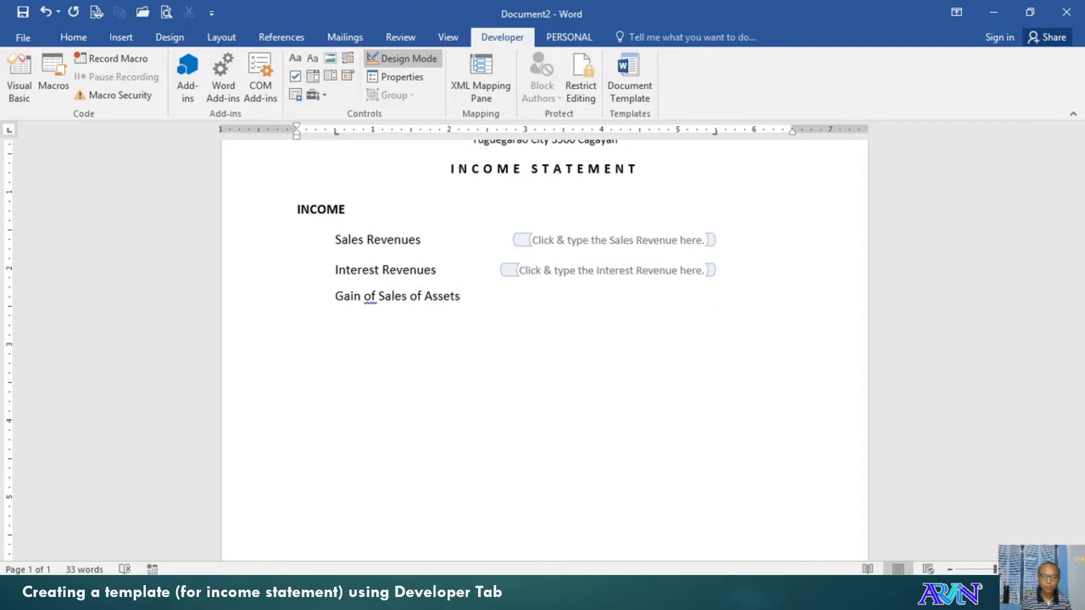
key("ctrl+v")
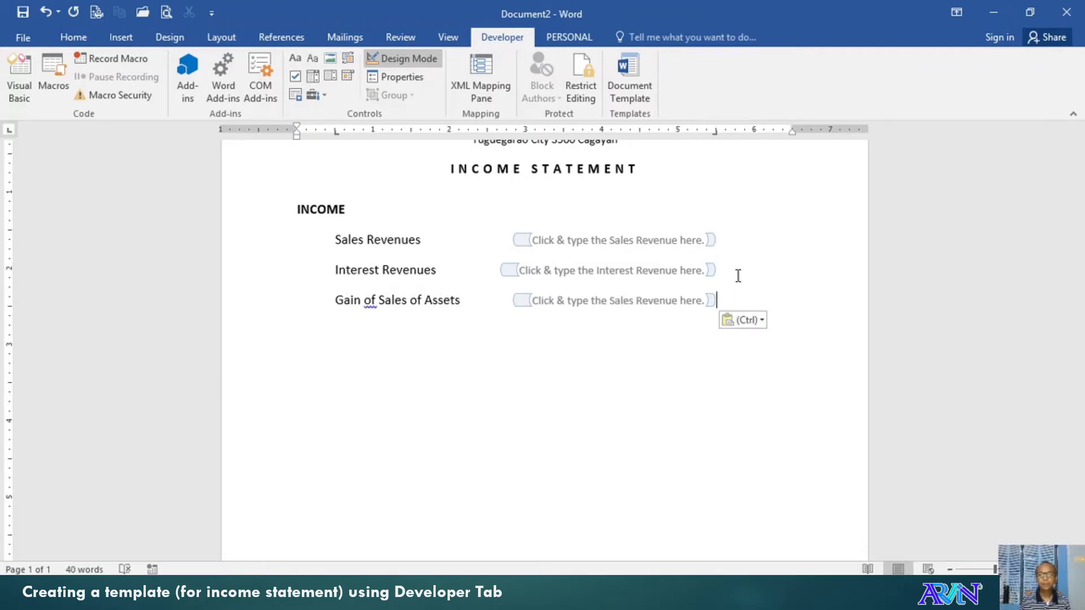
Edit the pasted prompt to read 'Click & type the Sales of Assets here.' and select the field
key("Left")
key("ctrl+Left")
key("ctrl+Left")
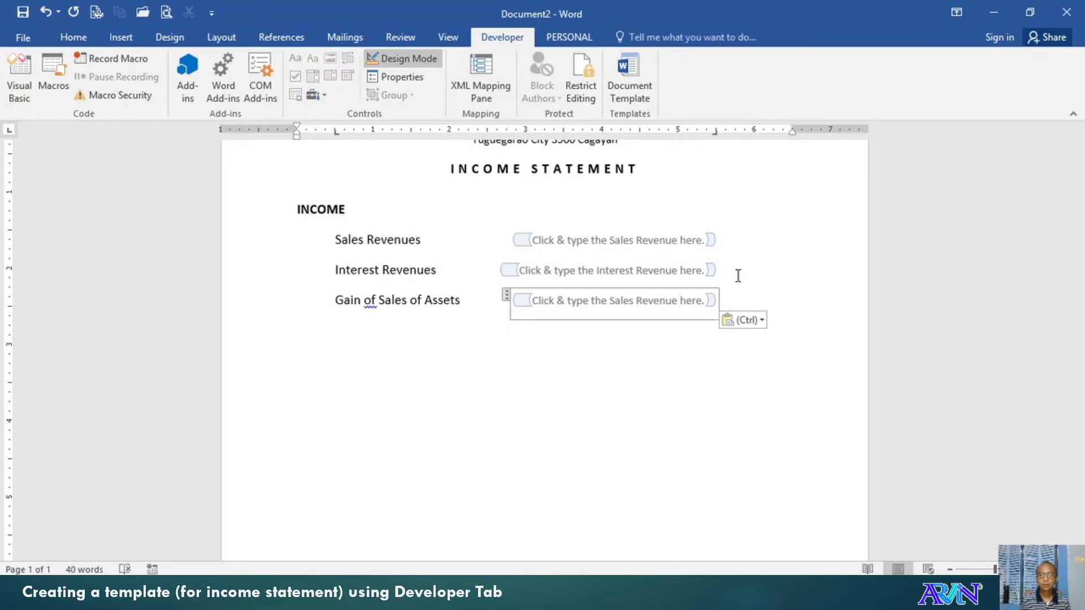
key("ctrl+shift+Right")
type("of ")
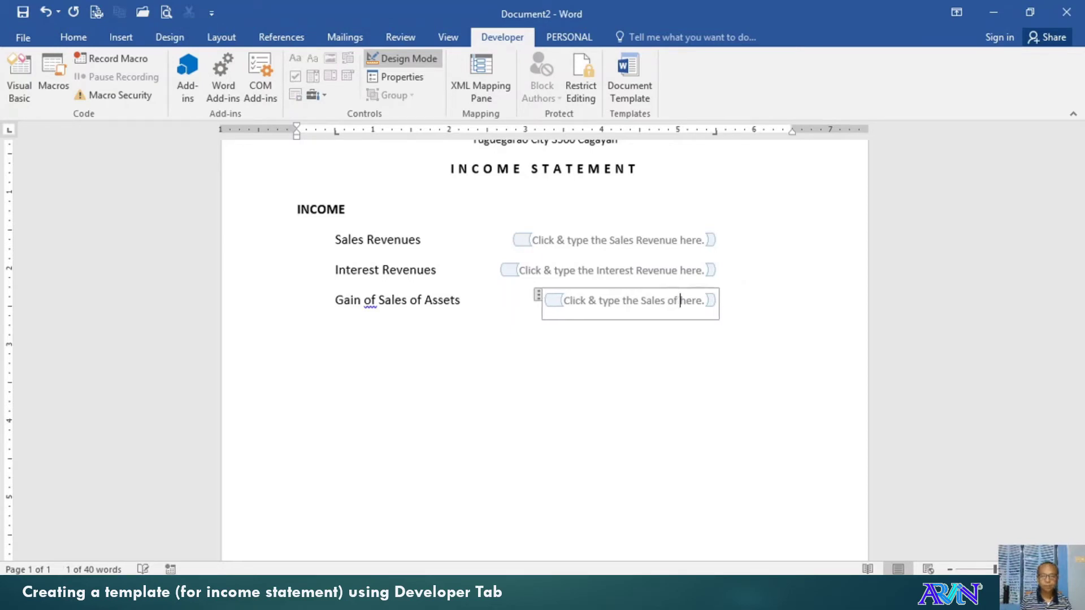
type("S")
key("BackSpace")
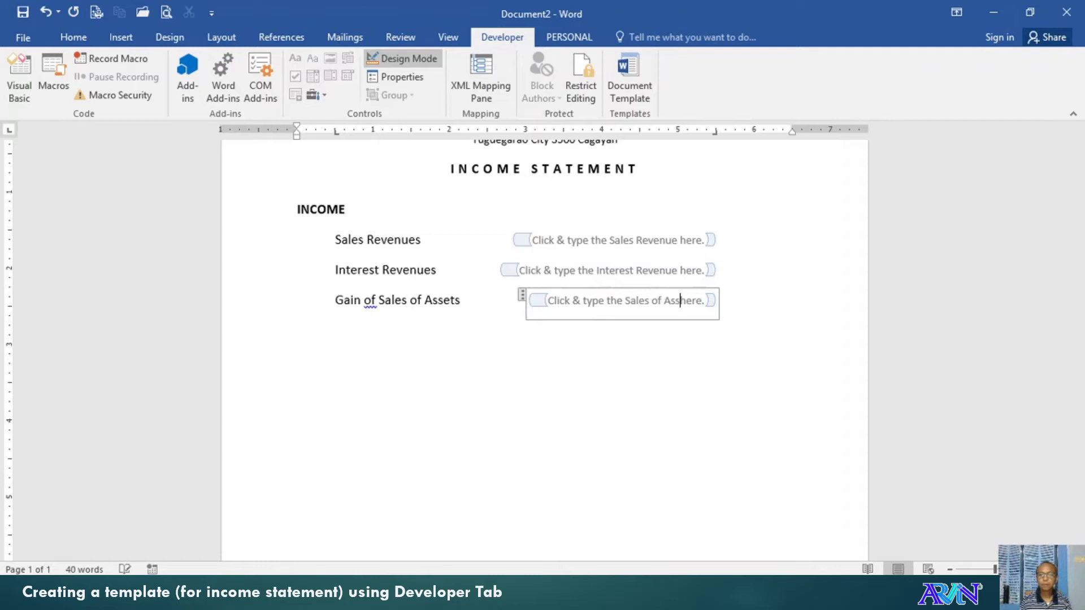
type("ets")
key("End")
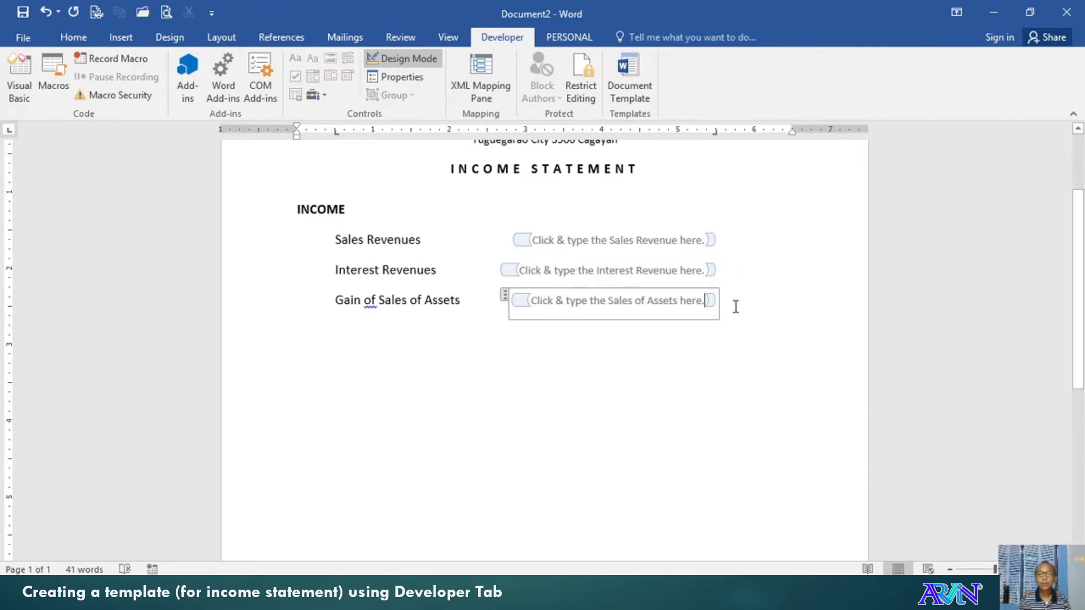
left_click(736, 302)
key("Left")
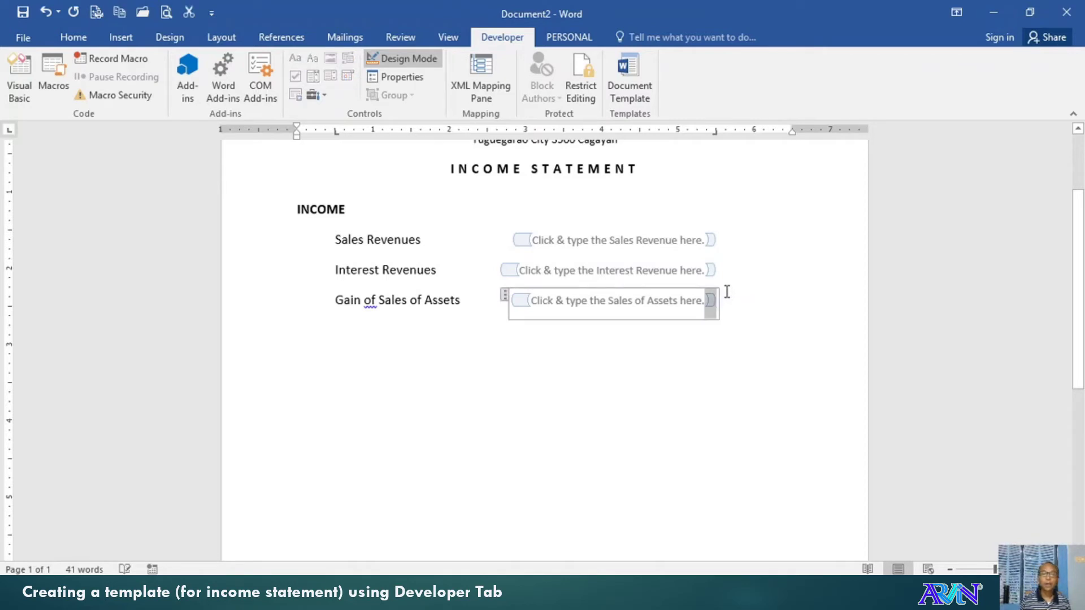
key("ctrl+shift+Left")
key("ctrl+shift+Left")
key("ctrl+shift+Left")
key("ctrl+shift+Left")
key("ctrl+shift+Left")
key("ctrl+shift+Left")
key("ctrl+shift+Left")
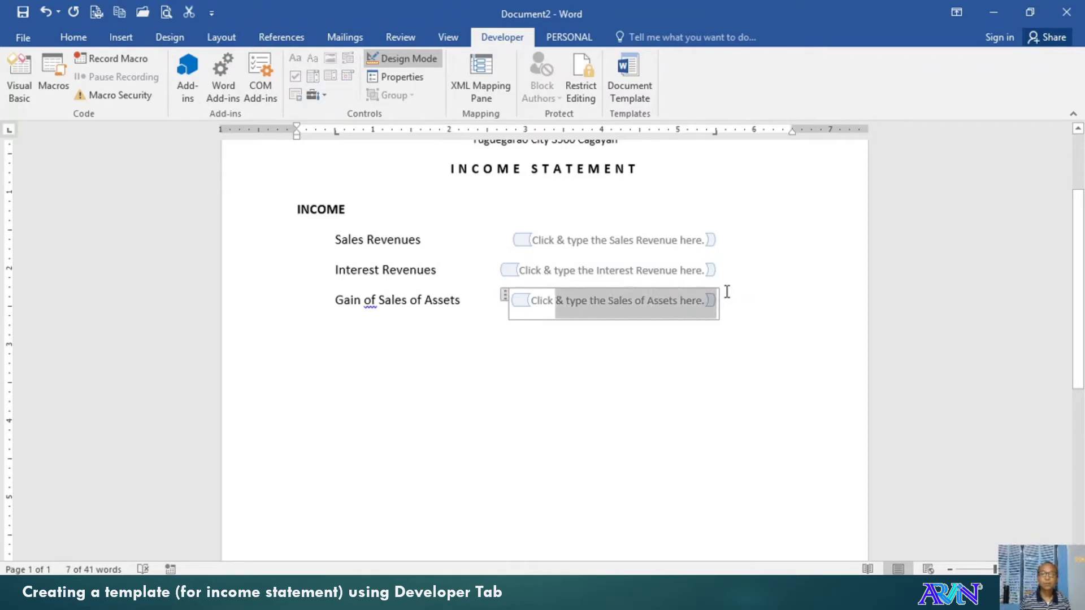
key("ctrl+shift+Left")
key("ctrl+shift+Left")
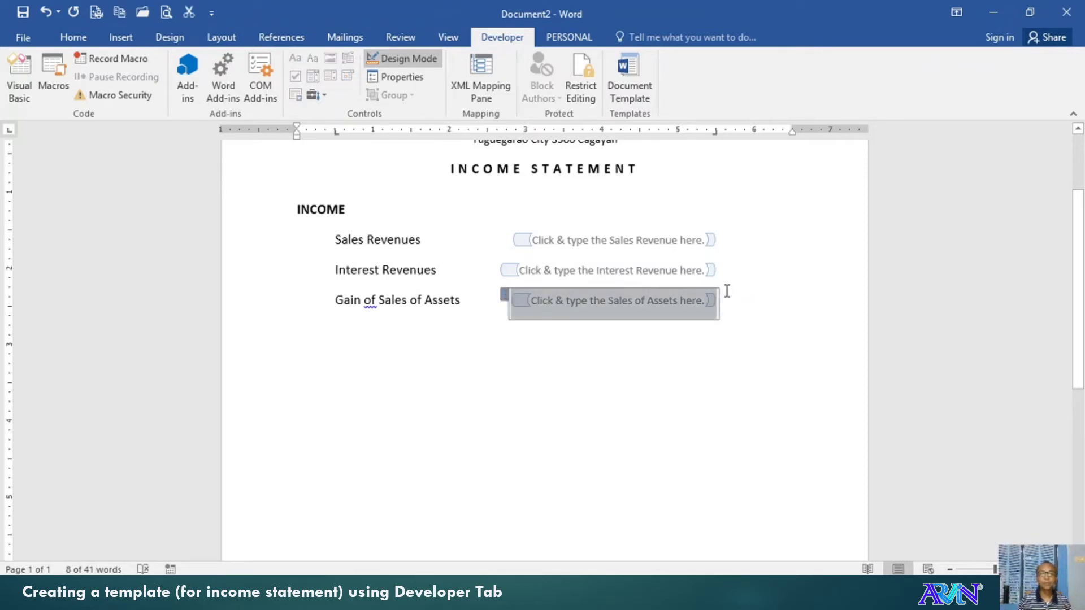
Underline the Sales of Assets field and start a new indented, non-underlined line below
left_click(70, 37)
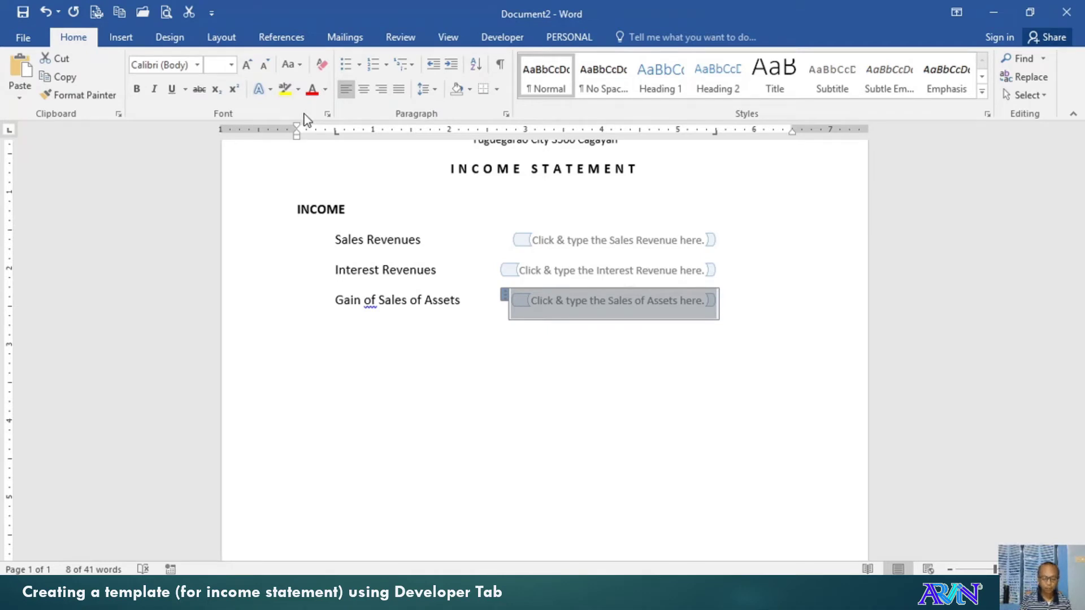
key("ctrl+u")
key("Right")
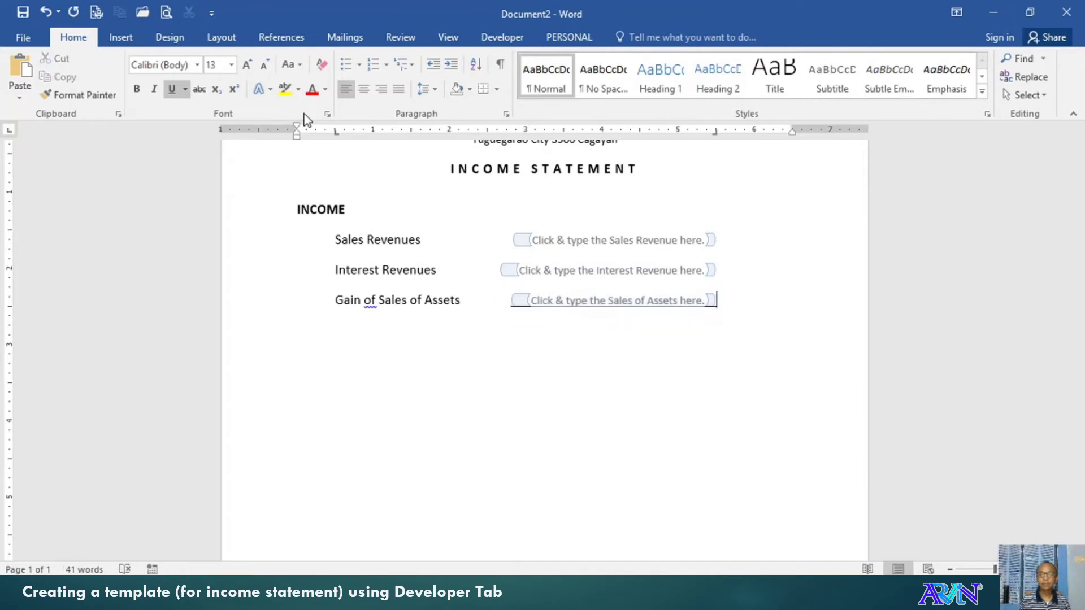
key("Return")
key("Tab")
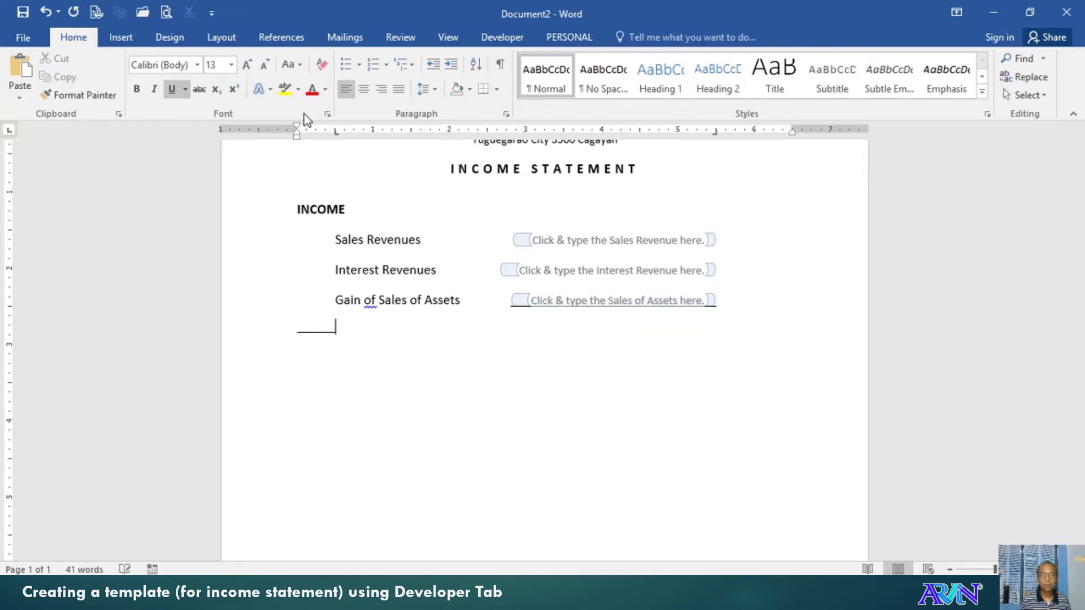
key("BackSpace")
key("ctrl+u")
key("Tab")
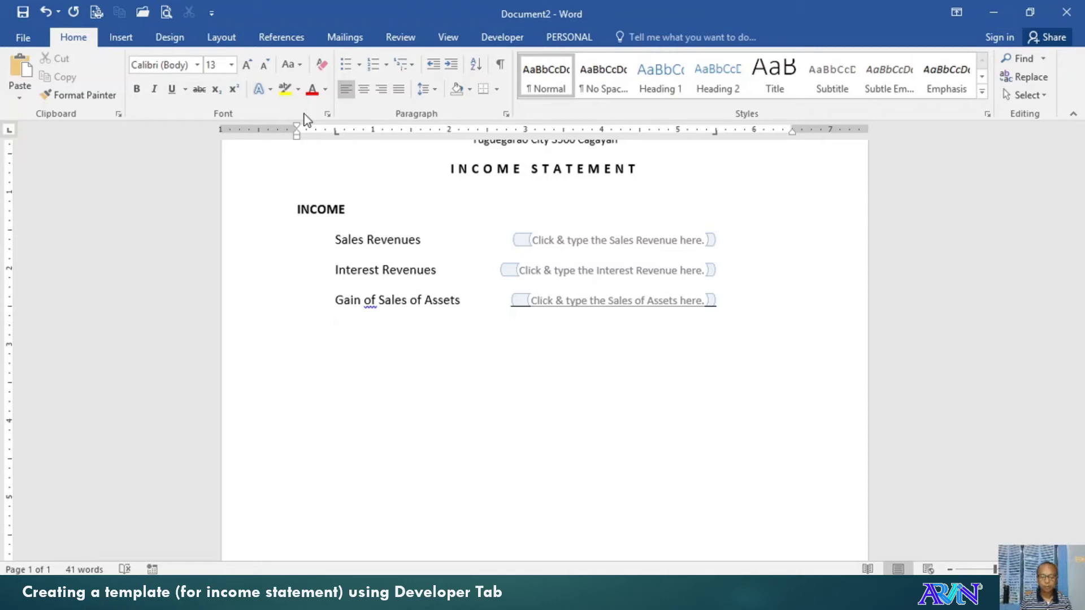
Type 'Total Income' with a pasted field prompting 'Click & type the total income here.'
type("T")
type("otal In")
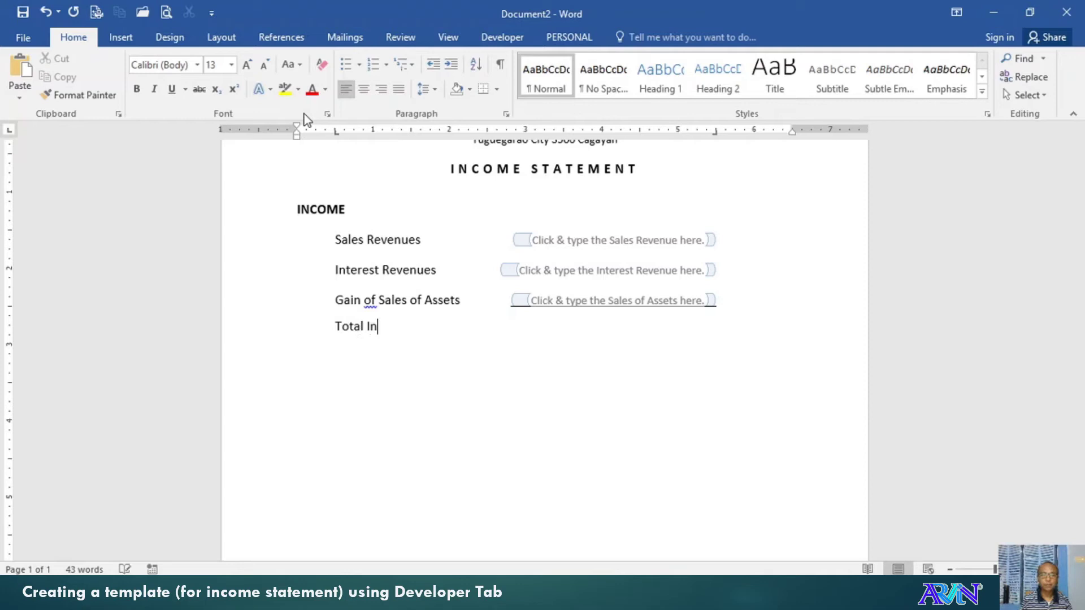
type("come")
key("Tab")
key("Tab")
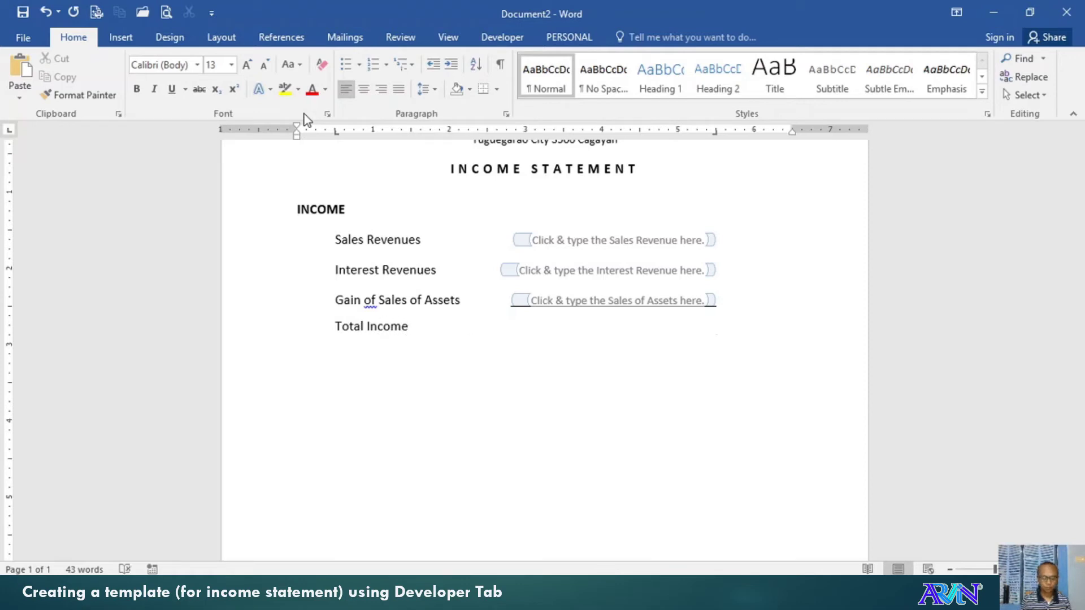
key("ctrl+v")
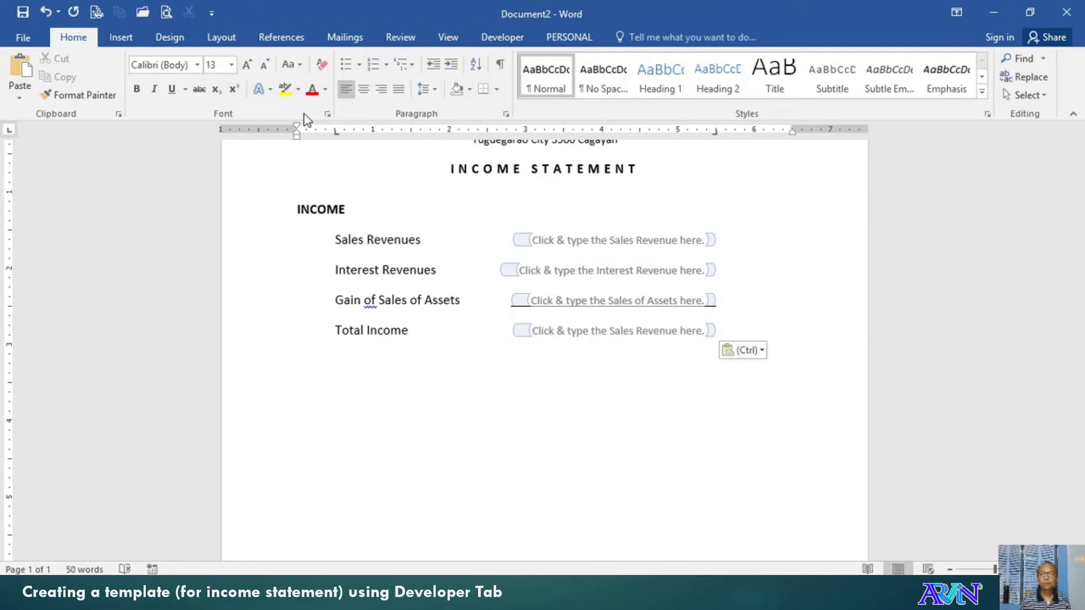
key("Left")
key("Left")
key("Left")
key("Left")
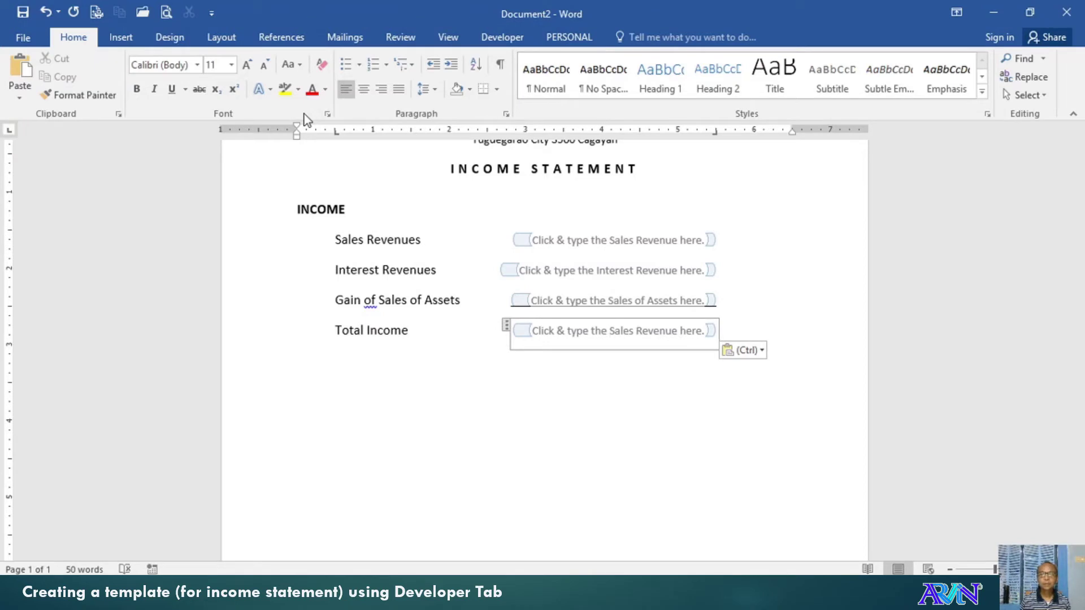
key("ctrl+shift+Left")
key("ctrl+shift+Left")
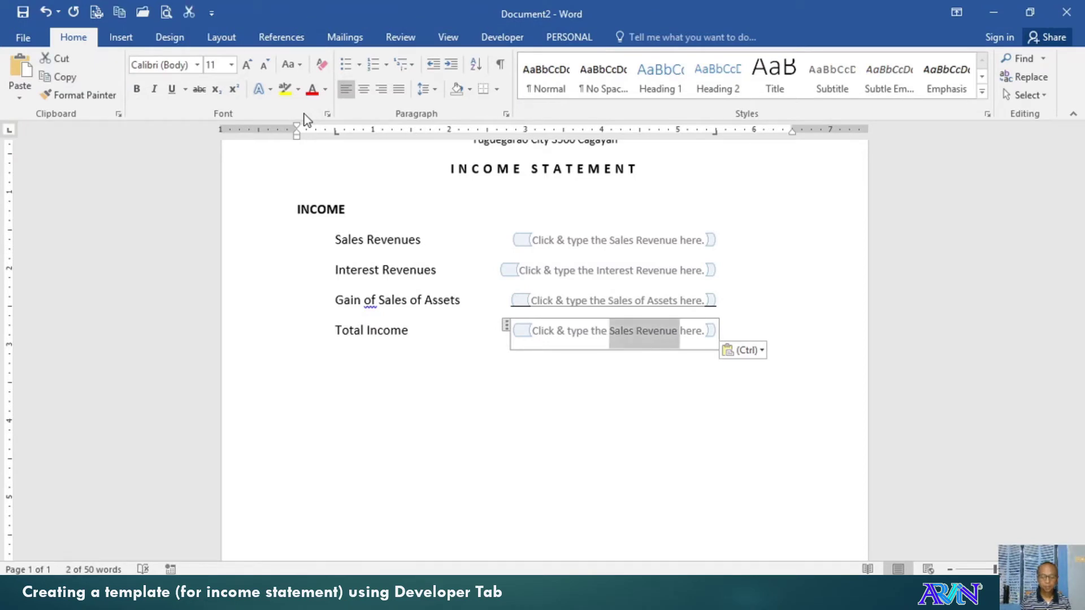
type("total ")
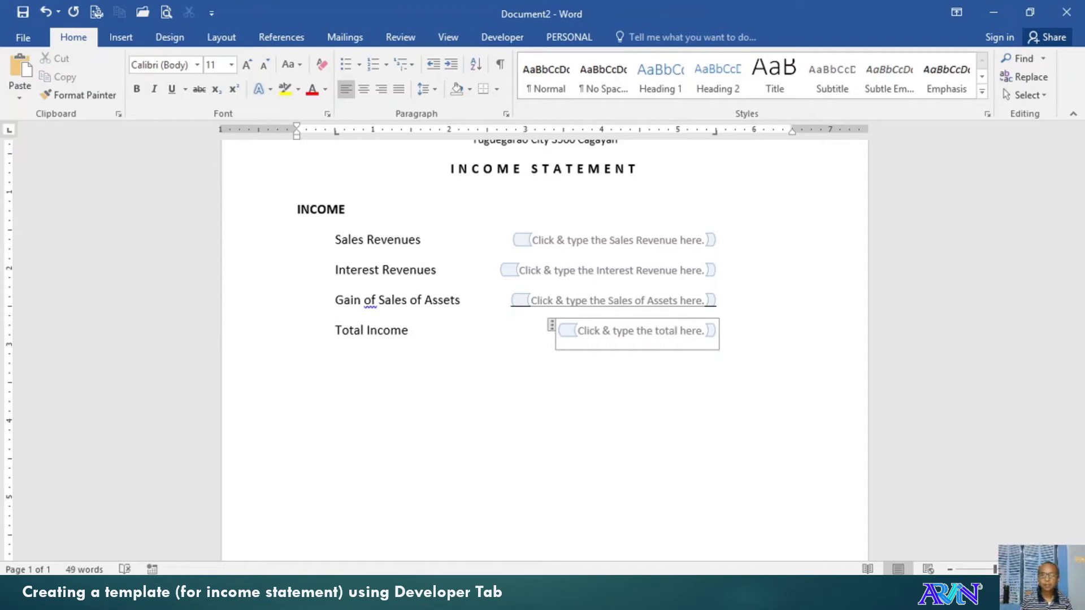
type("income")
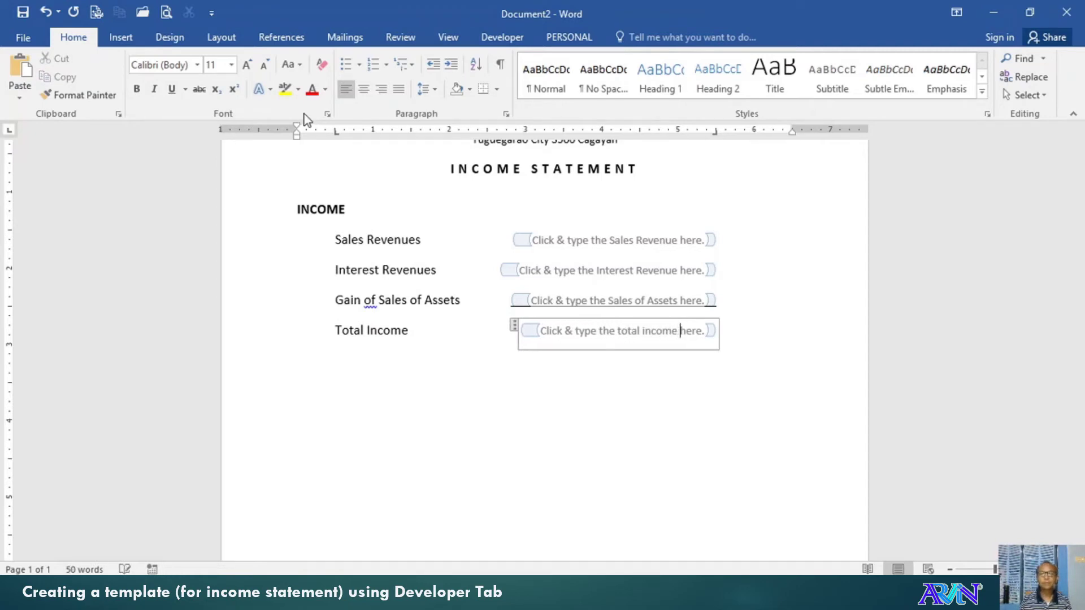
key("End")
key("Right")
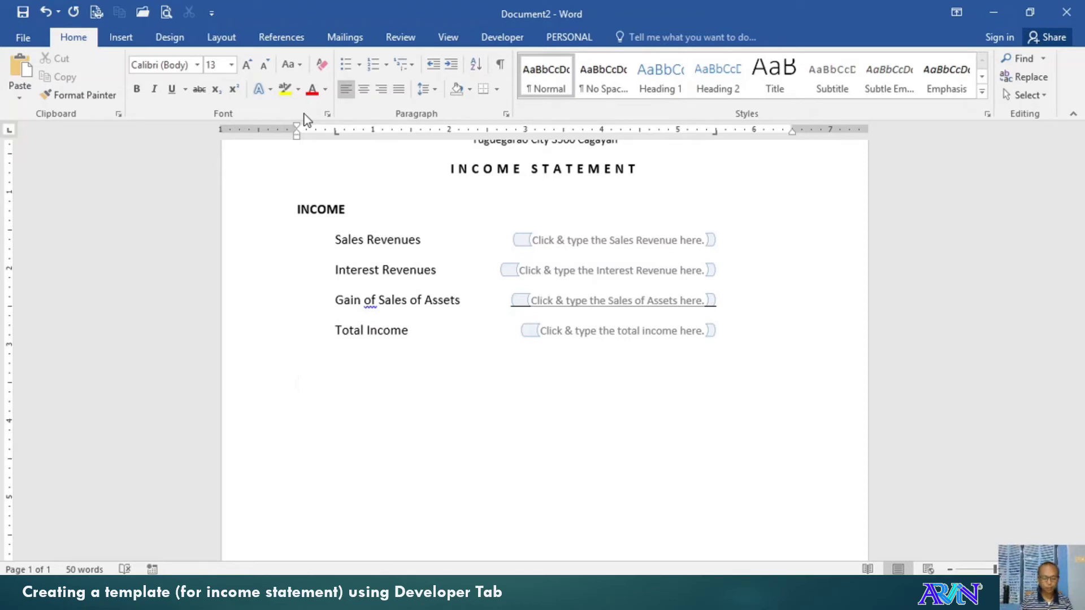
Type the 'EXPENSES & LOSSES' heading and start an indented line beneath it
type("EXPE")
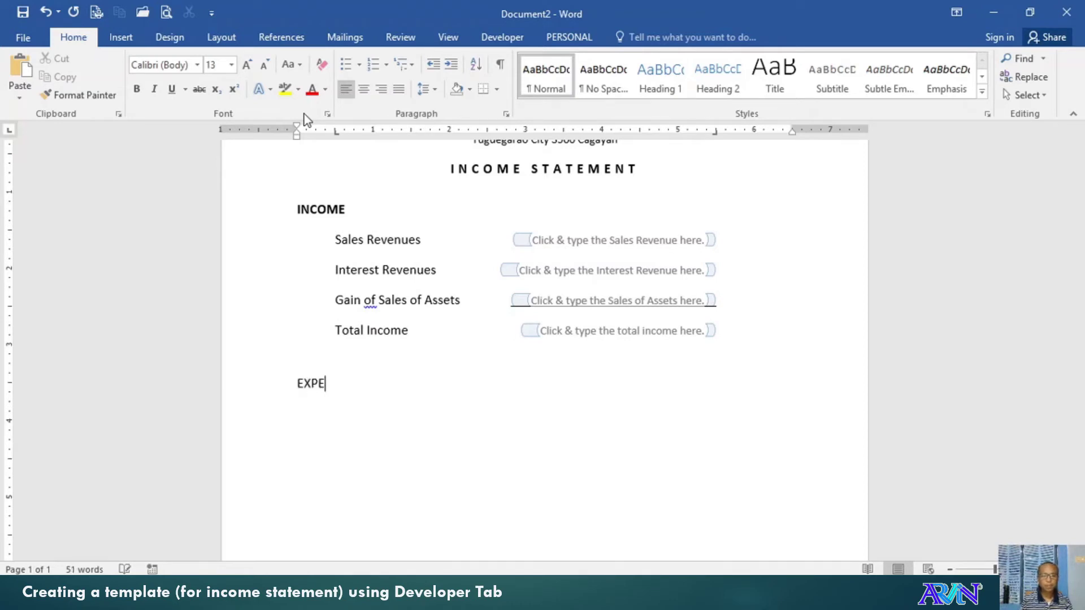
type("NSES ")
type("& L")
type("OSSES")
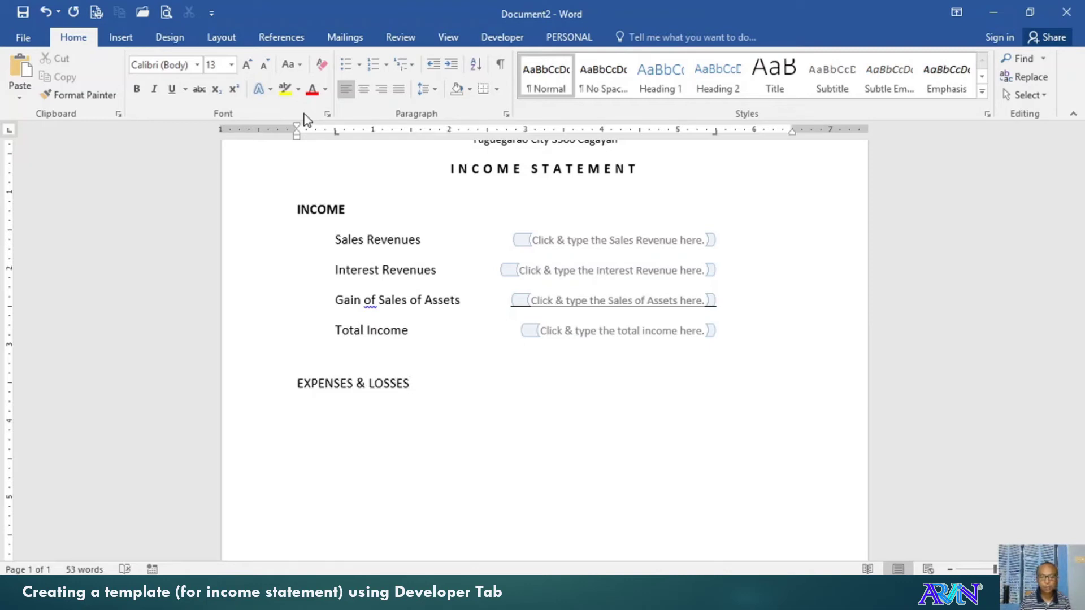
key("Return")
key("Tab")
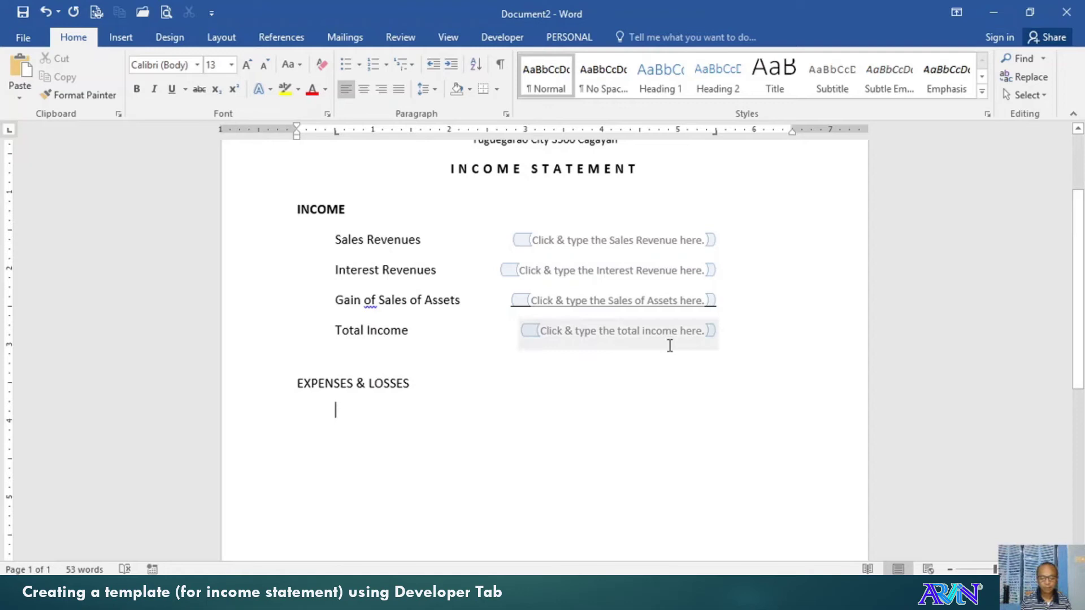
Type the 'Cost of Good sold' label, capitalising Good
type("Cost")
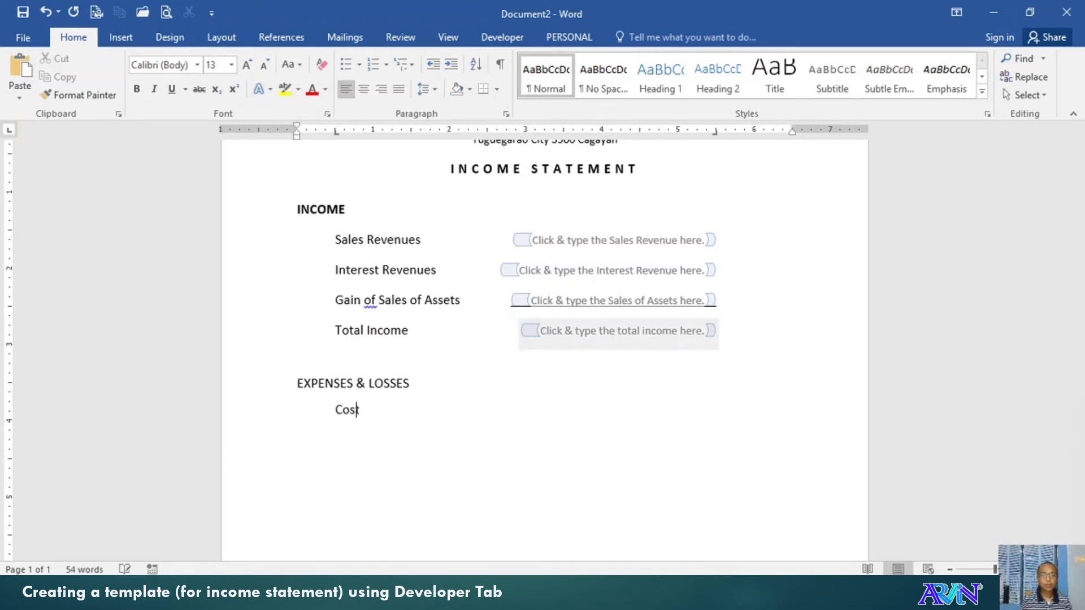
type(" of good")
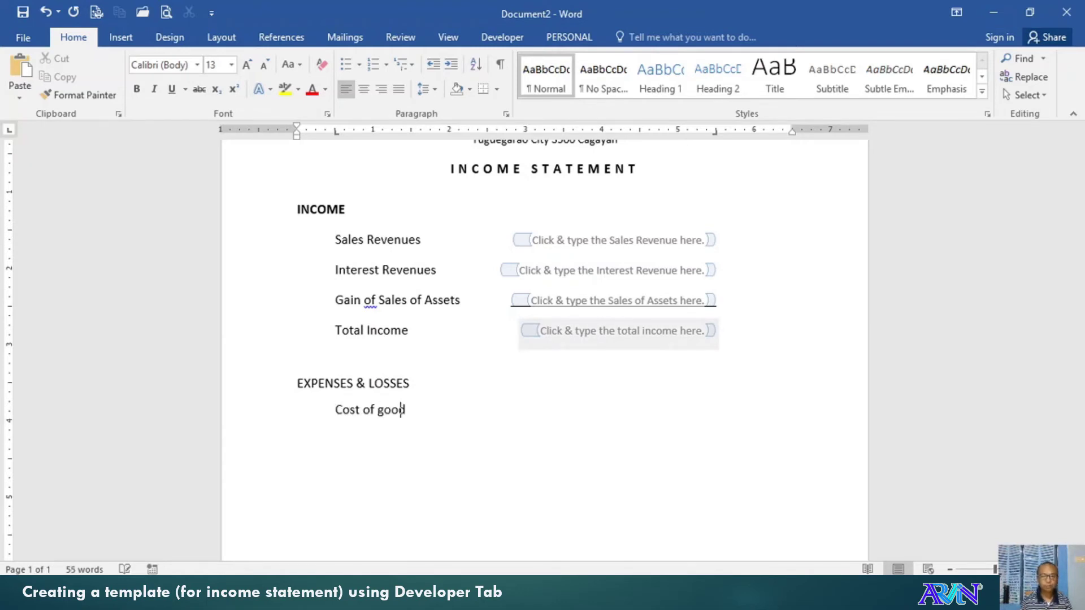
type(" sold")
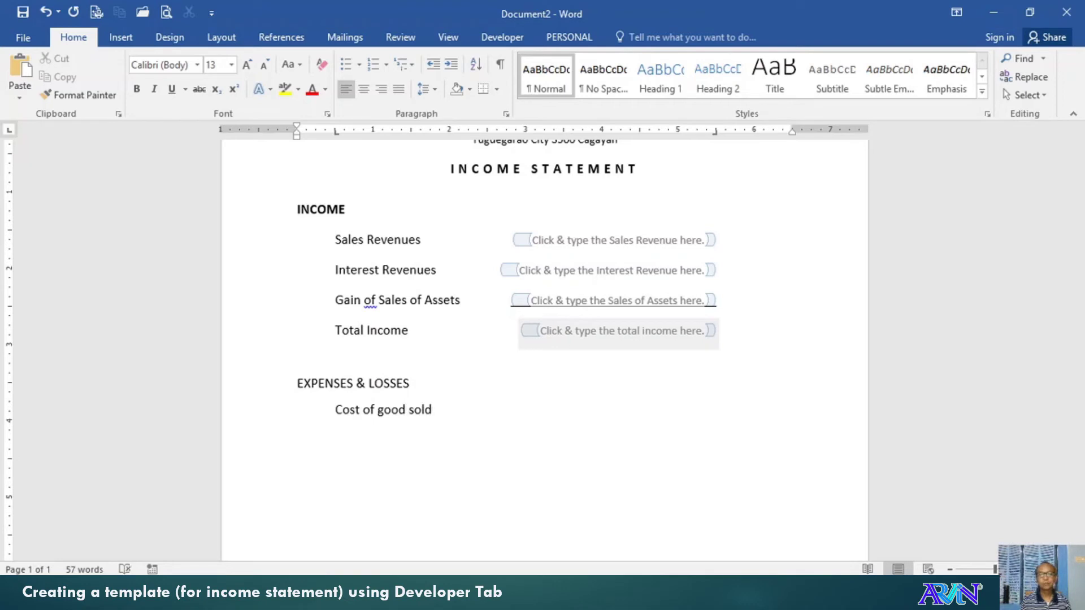
key("Tab")
key("ctrl+Left")
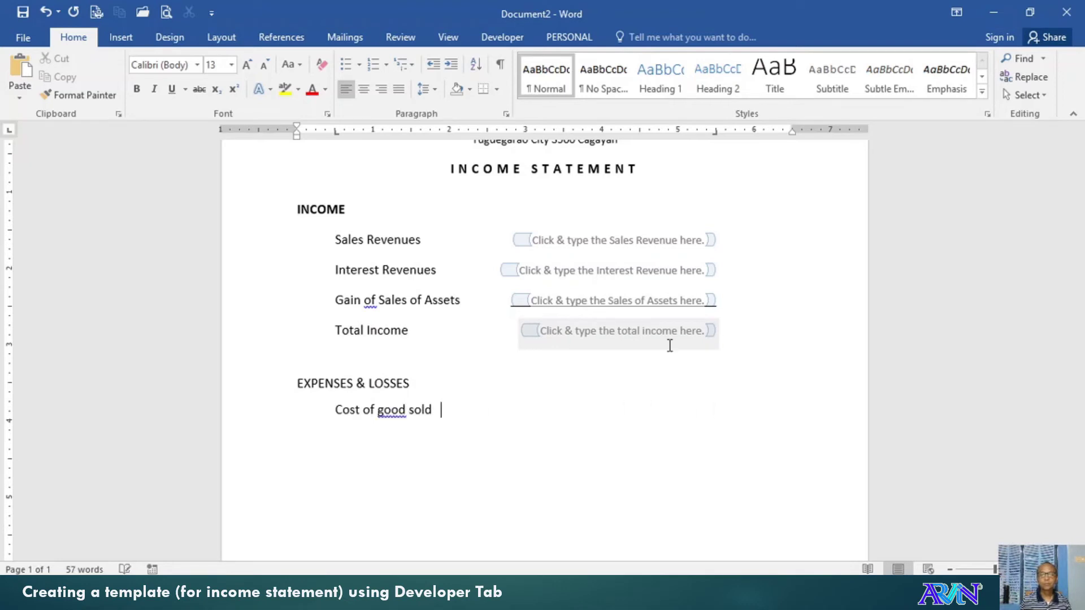
key("ctrl+Left")
key("ctrl+Left")
key("shift+Right")
type("G")
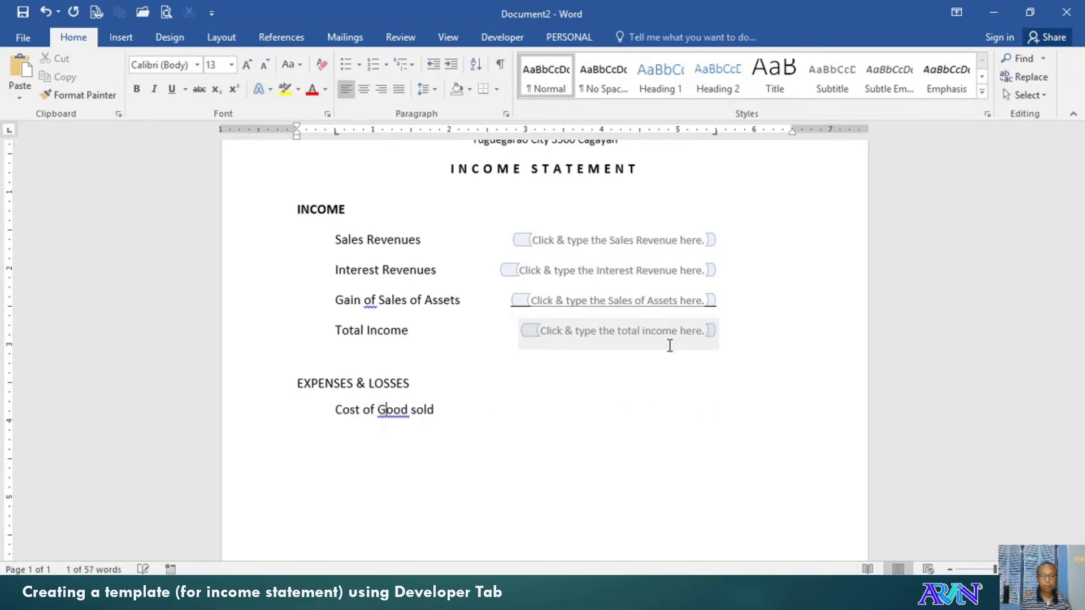
key("End")
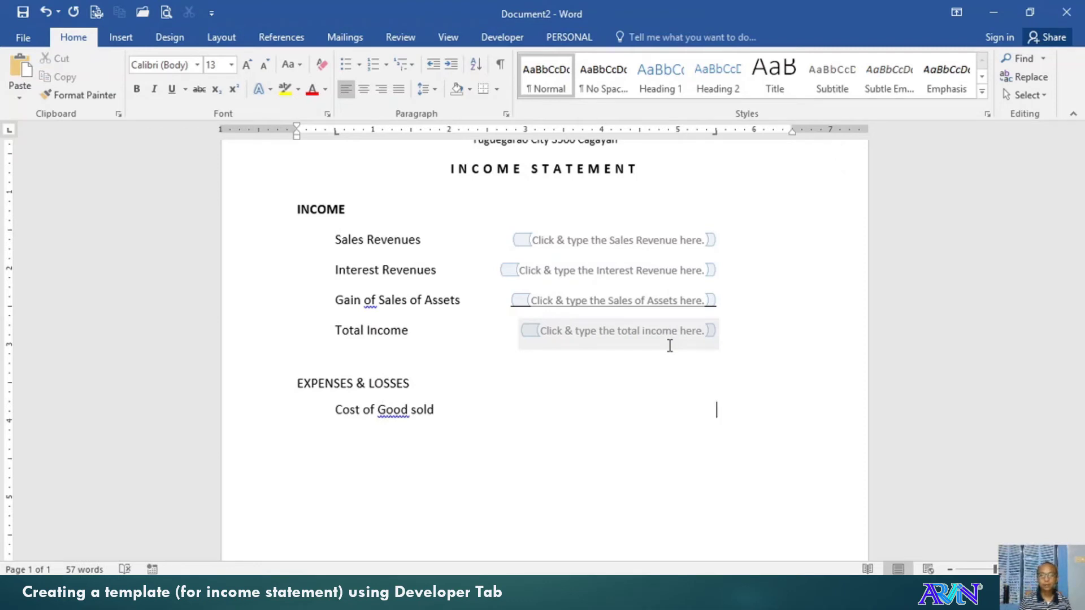
Paste a fill-in field beside it with the prompt 'Click & type the Cost of Good sold here.'
key("ctrl+v")
key("Left")
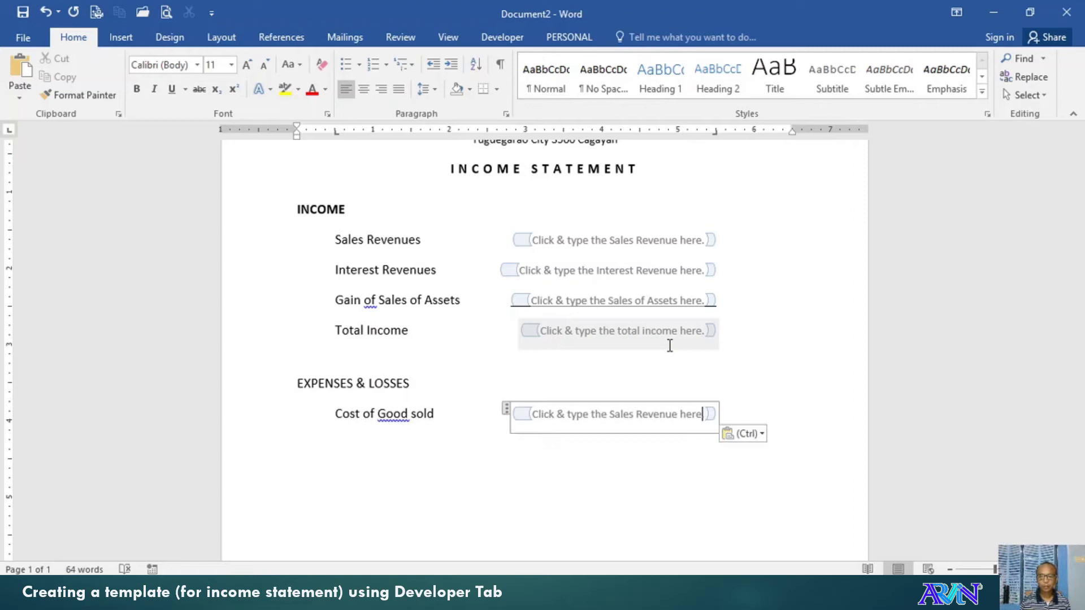
key("ctrl+shift+Right")
key("ctrl+shift+Right")
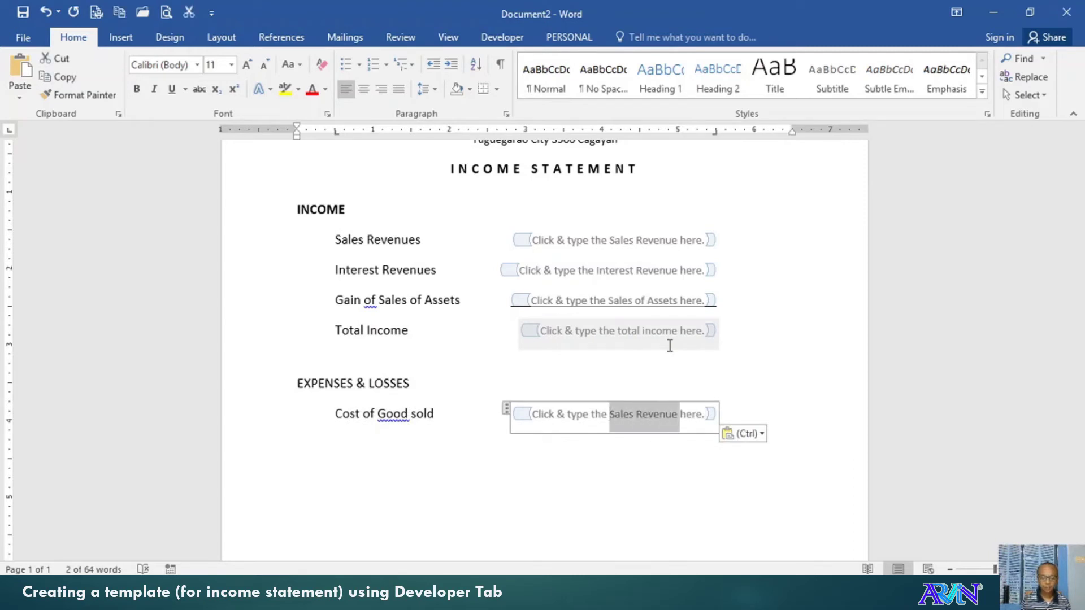
type("Cost of")
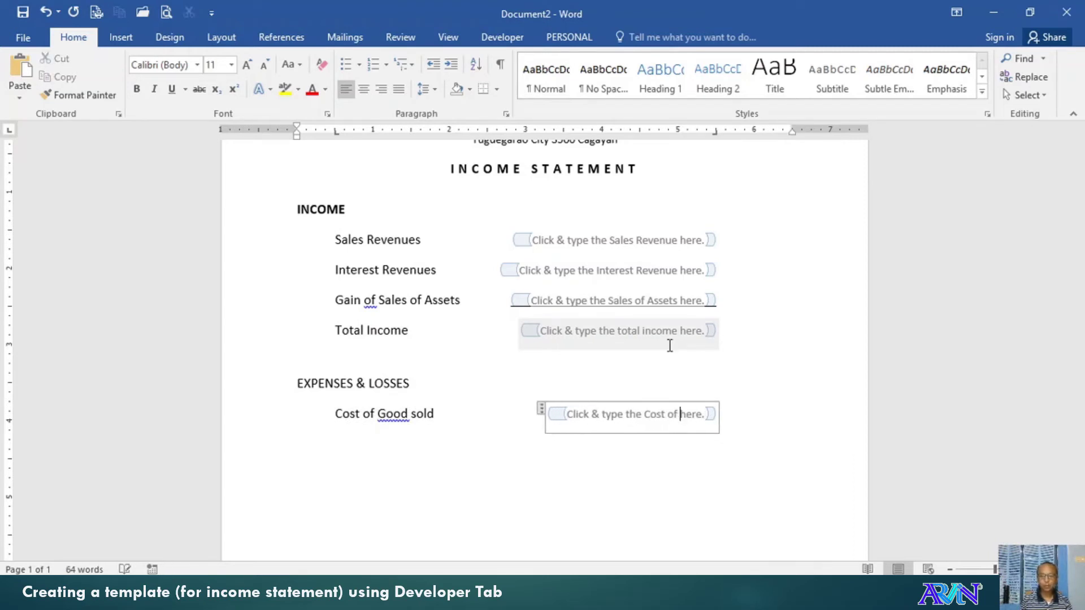
type(" Good s")
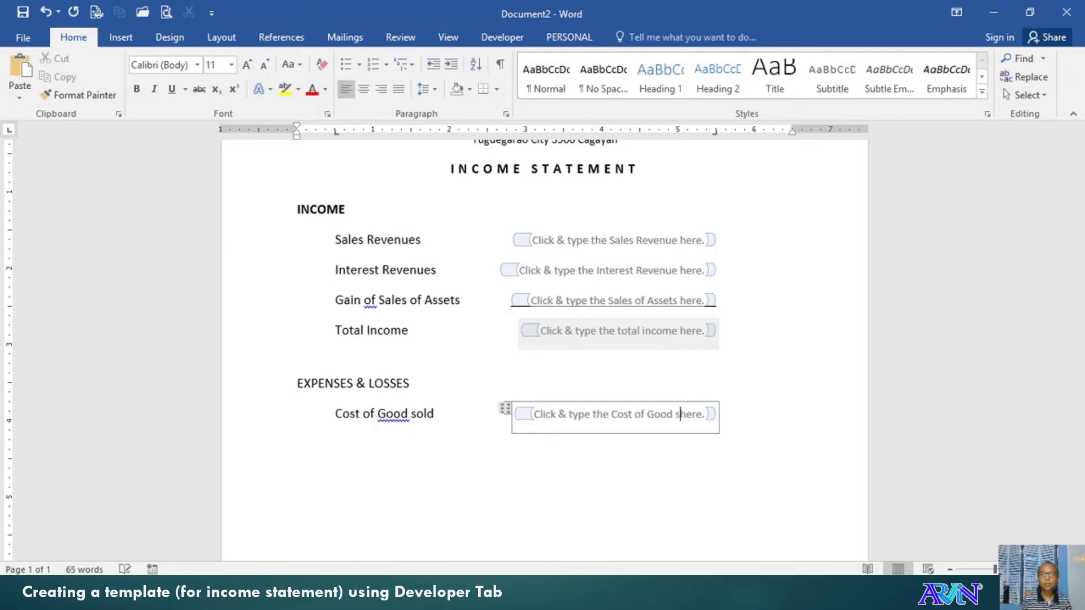
type("old")
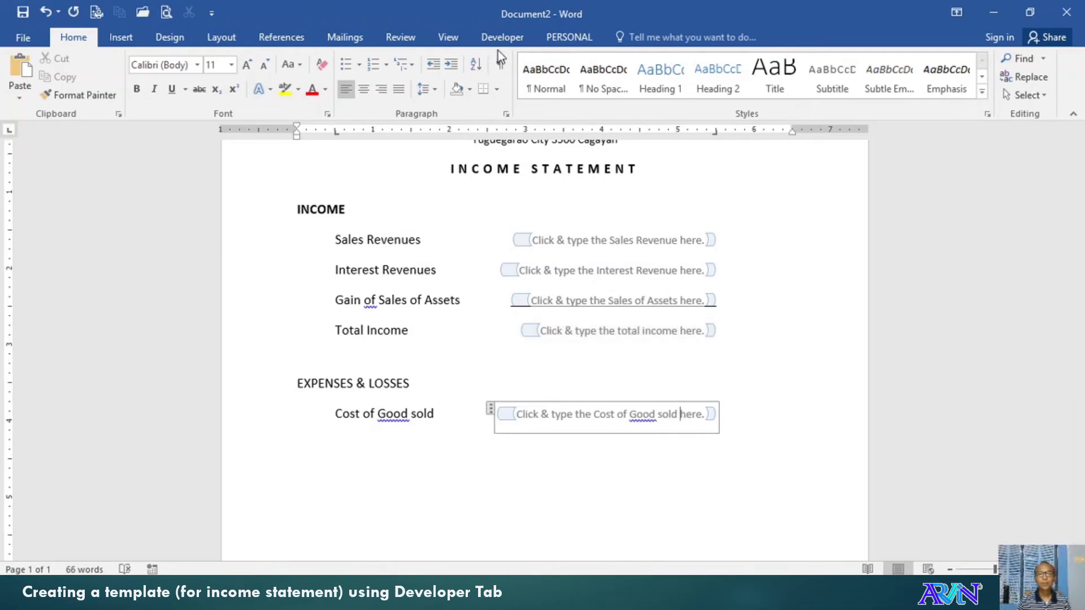
left_click(501, 42)
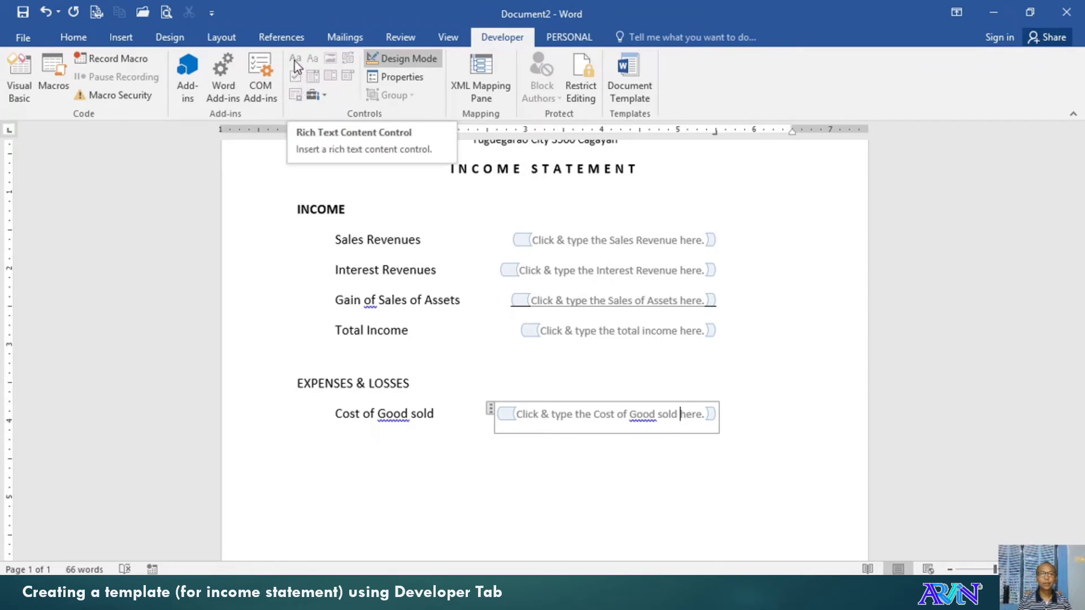
left_click(754, 425)
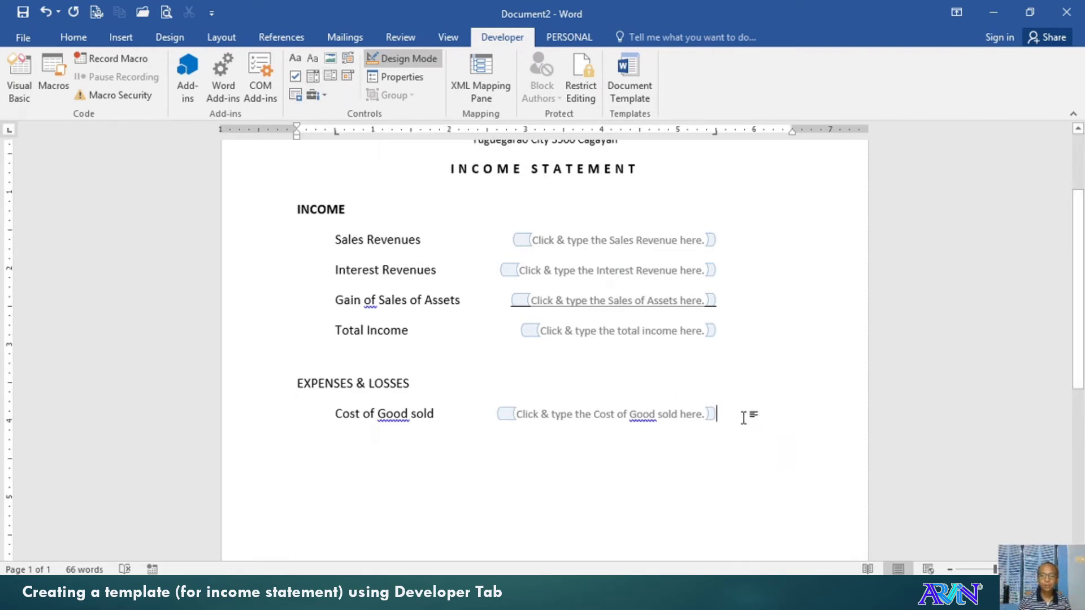
Add an indented 'Salaries Expense' line and paste a fill-in field beside it
key("Return")
key("Tab")
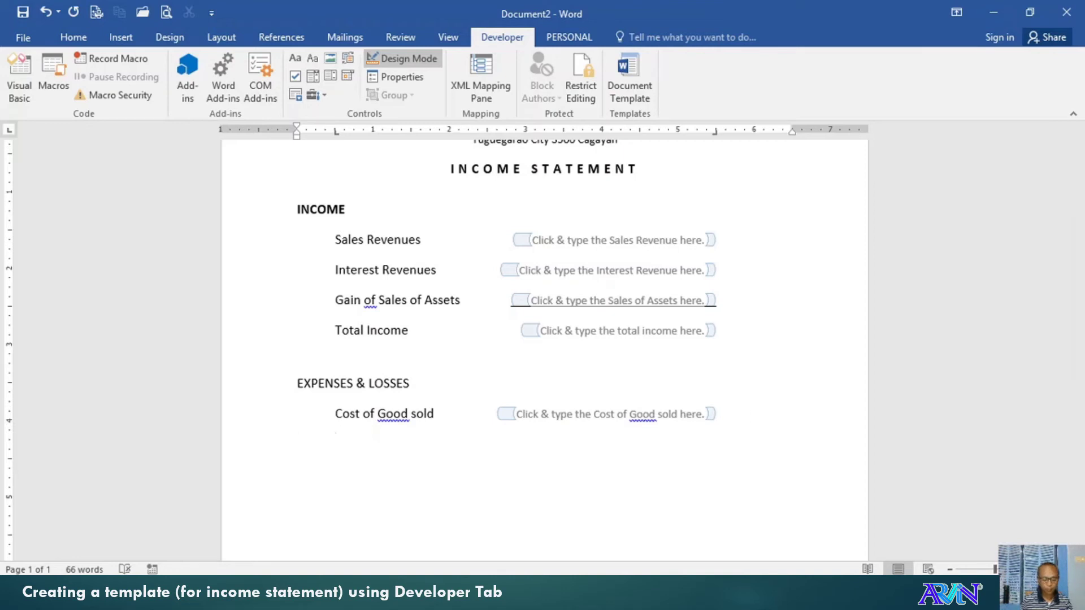
type("Salaries ")
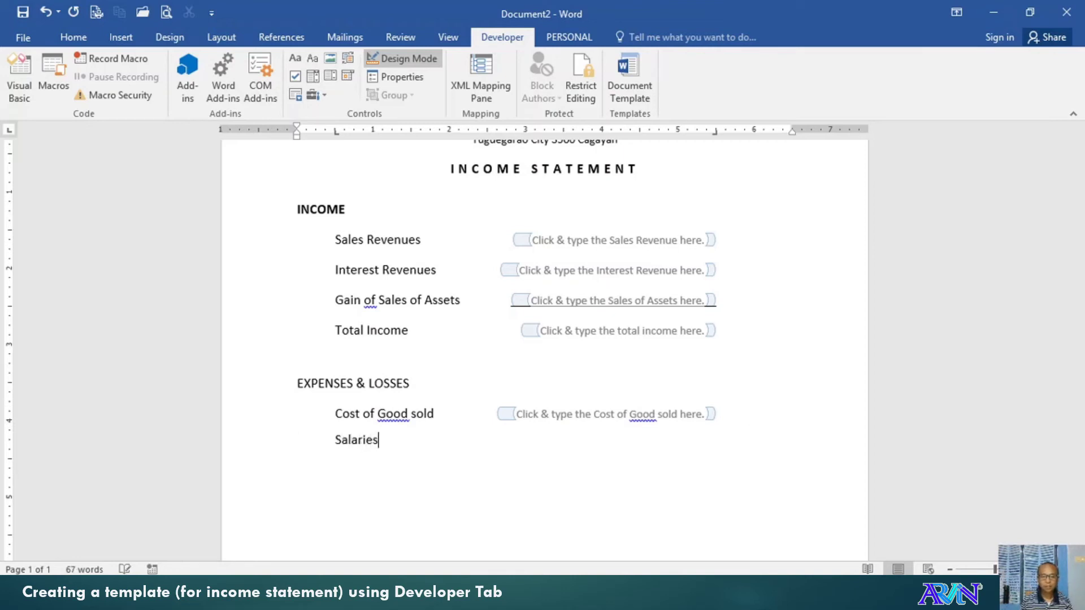
type("Expense")
key("Tab")
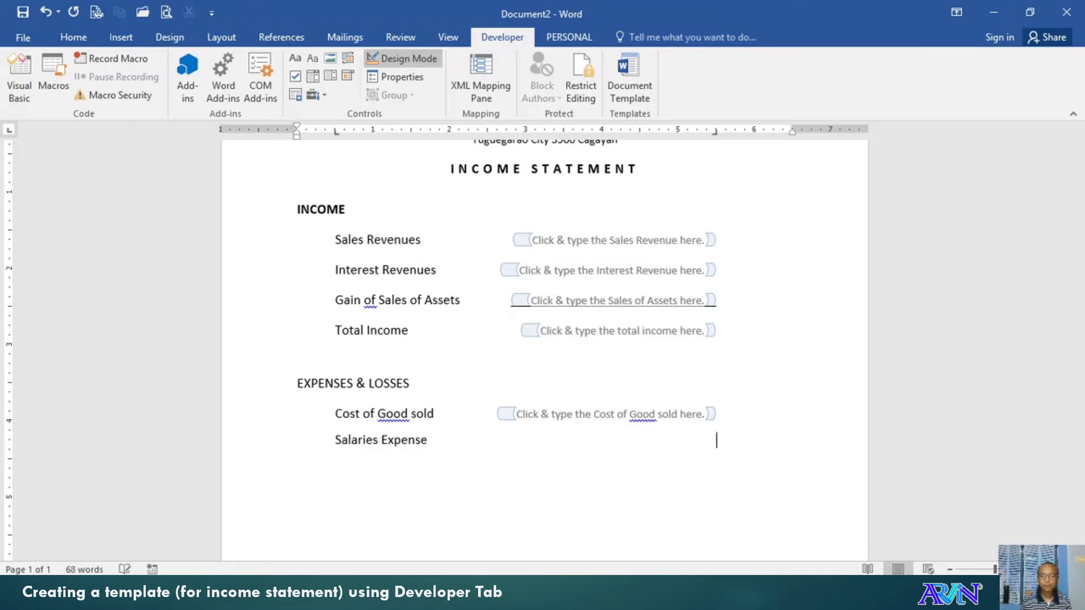
key("ctrl+v")
Edit the pasted prompt to read 'Click & type the Salaries Expense here.'
key("Left")
key("Left")
key("Left")
key("Left")
key("Left")
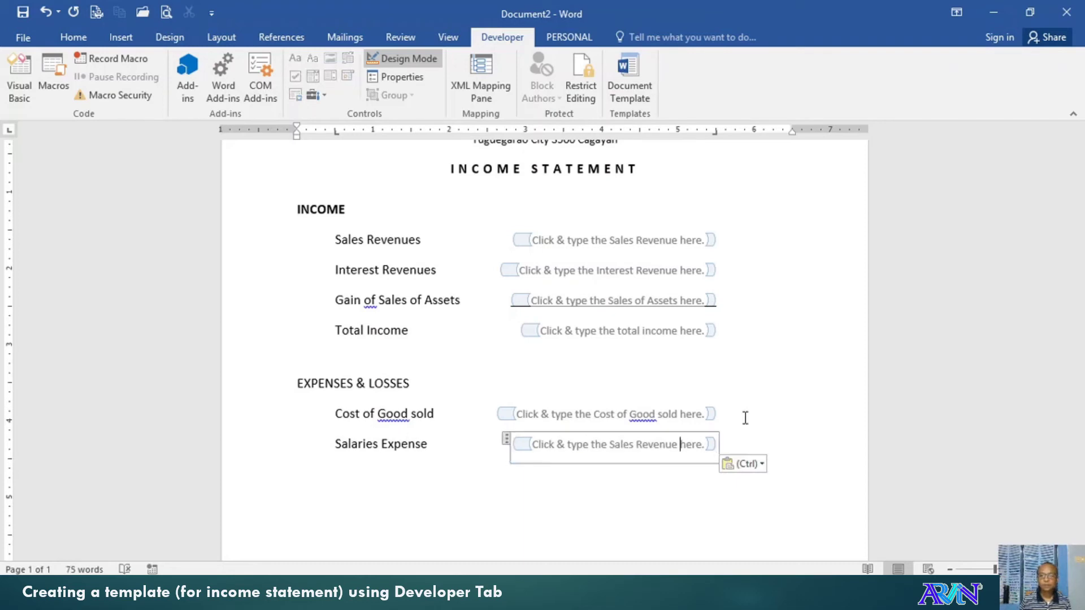
key("ctrl+shift+Left")
key("ctrl+shift+Left")
type("E")
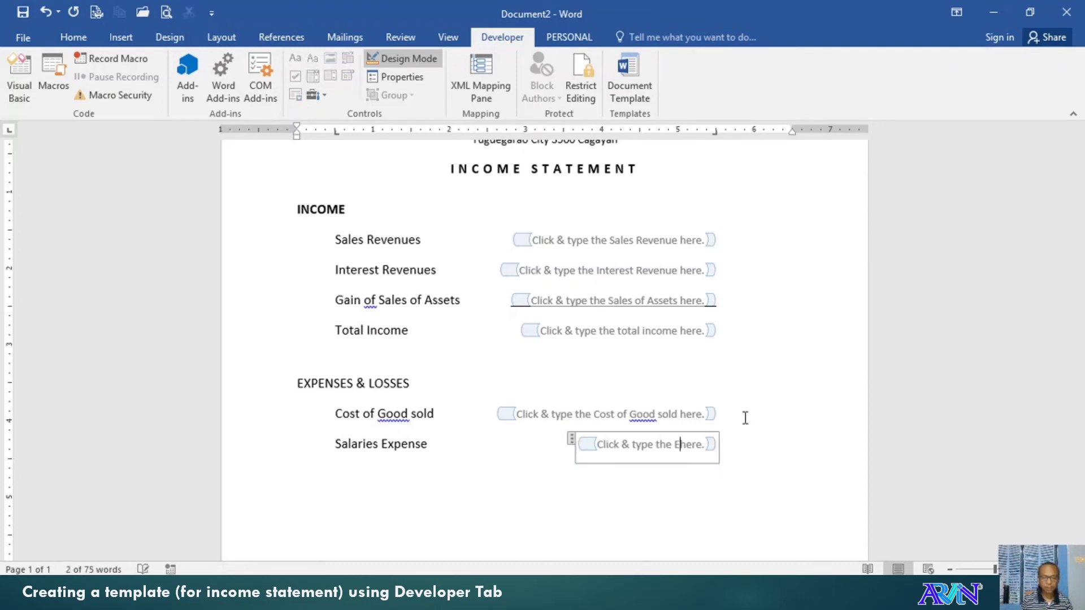
type("xpenses")
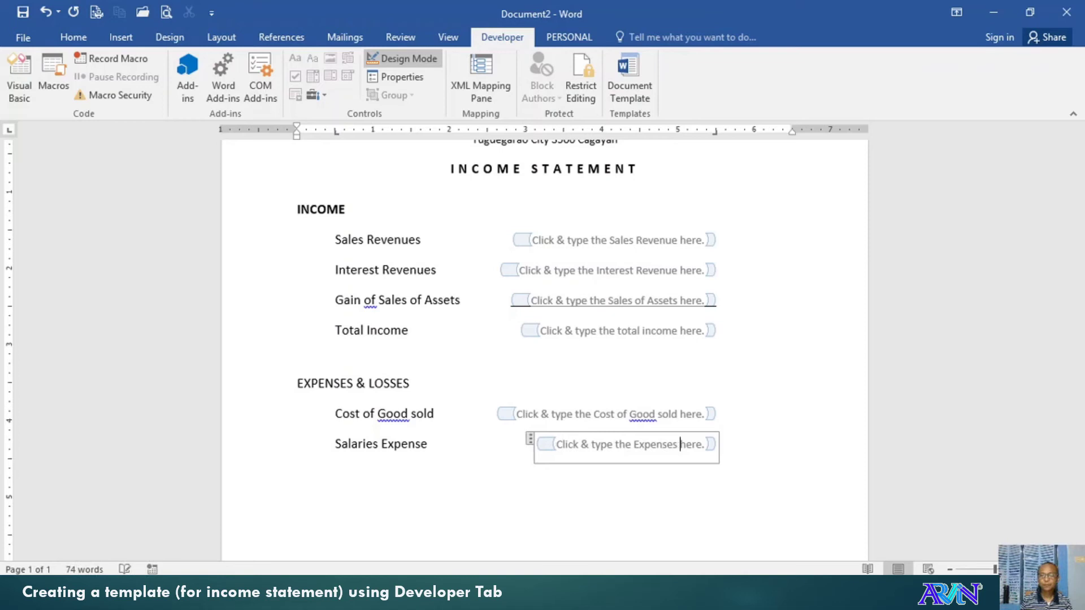
key("ctrl+Left")
type("Sa")
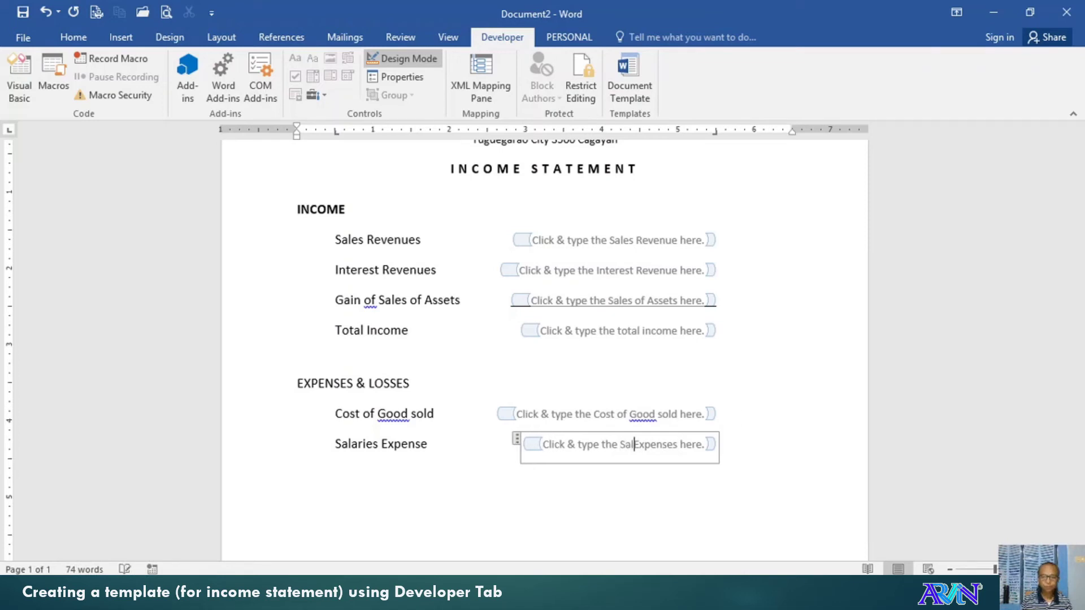
type("ls")
key("BackSpace")
type("aries")
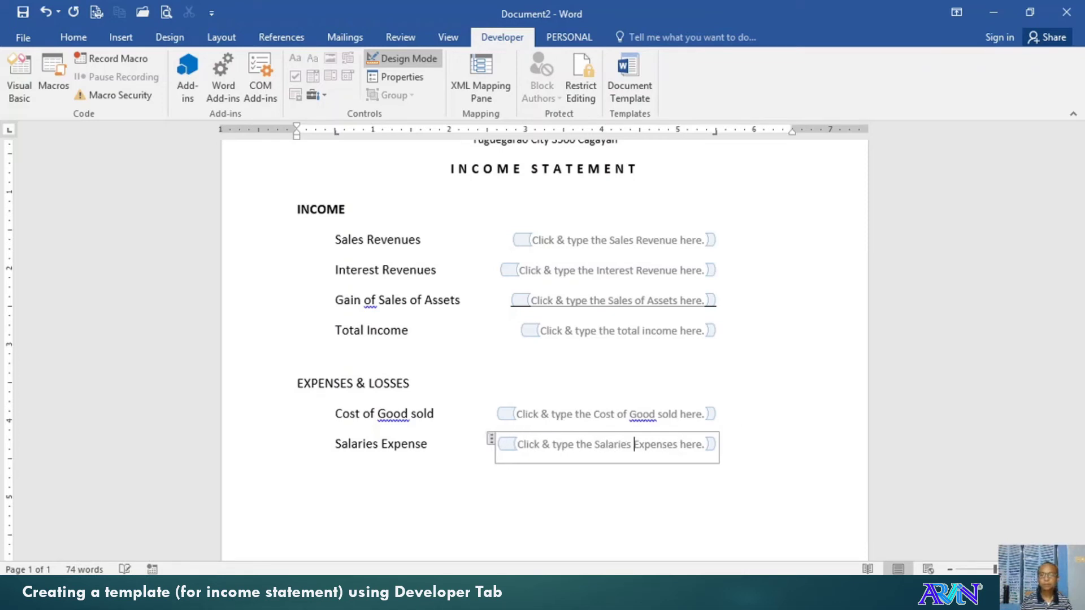
key("Right")
key("Right")
key("Right")
key("Right")
key("Right")
key("Right")
key("Right")
key("Right")
key("BackSpace")
Leave the Salaries Expense field and indent the empty line below it
key("End")
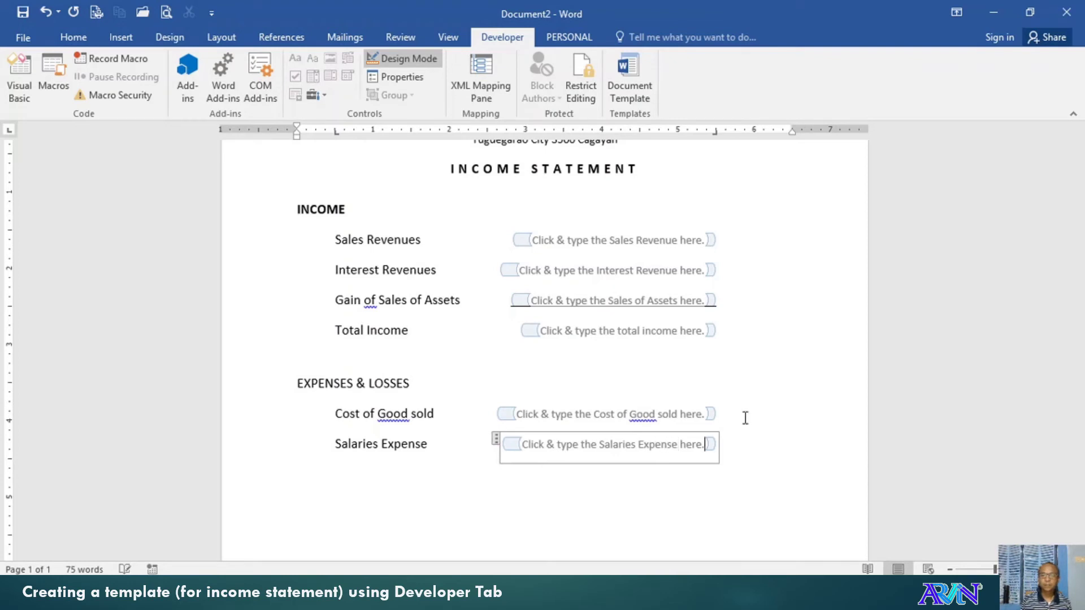
key("shift+Left")
key("shift+Left")
key("shift+Left")
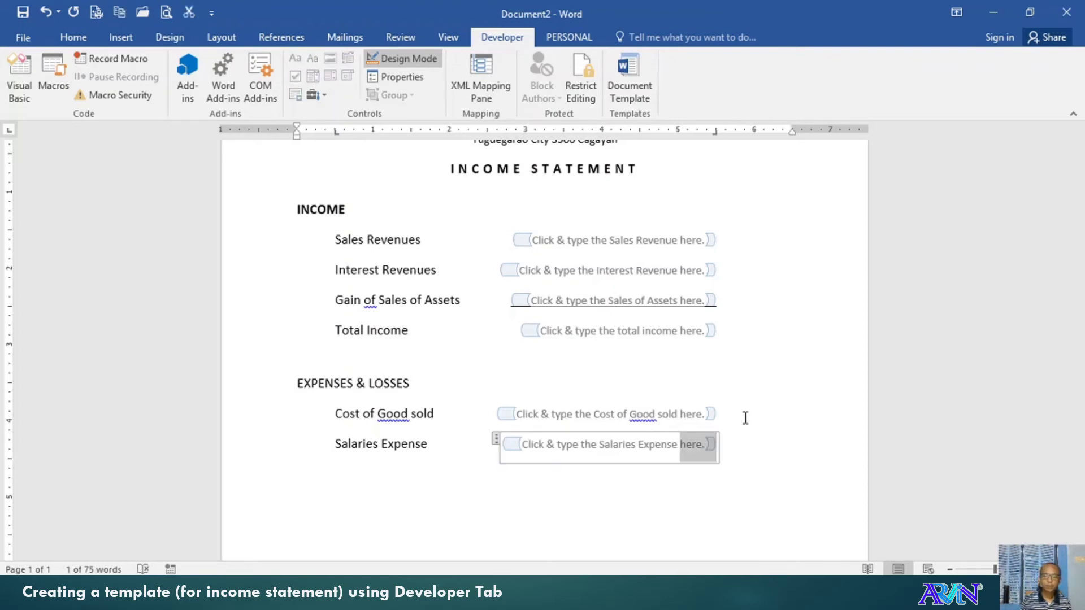
key("shift+Left")
key("shift+Left")
key("shift+Left")
key("shift+Left")
key("shift+Left")
key("shift+Left")
key("shift+Left")
key("shift+Left")
key("shift+Left")
key("shift+Left")
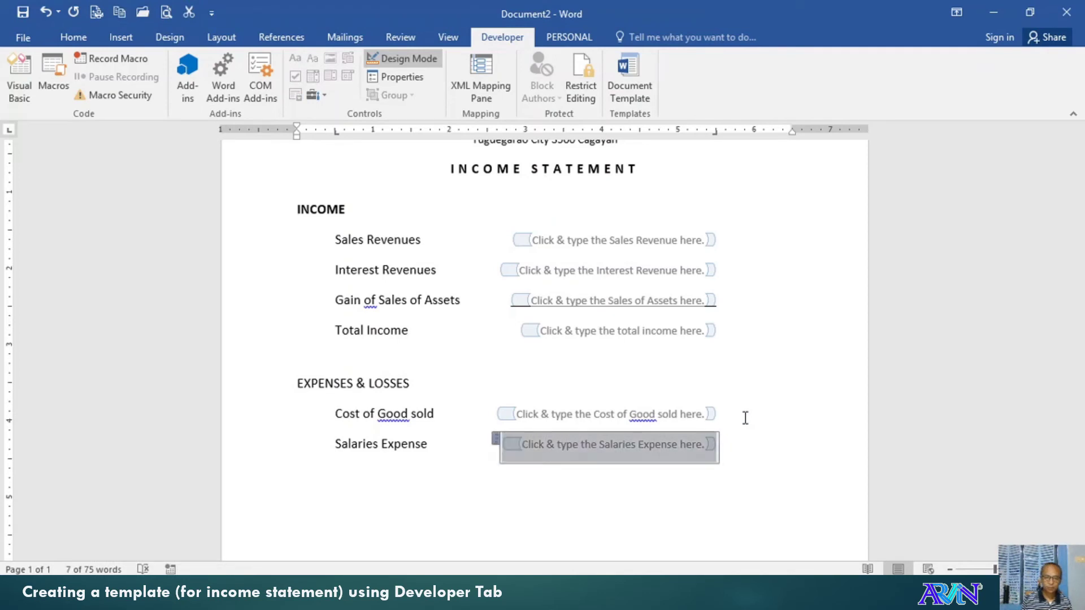
key("Right")
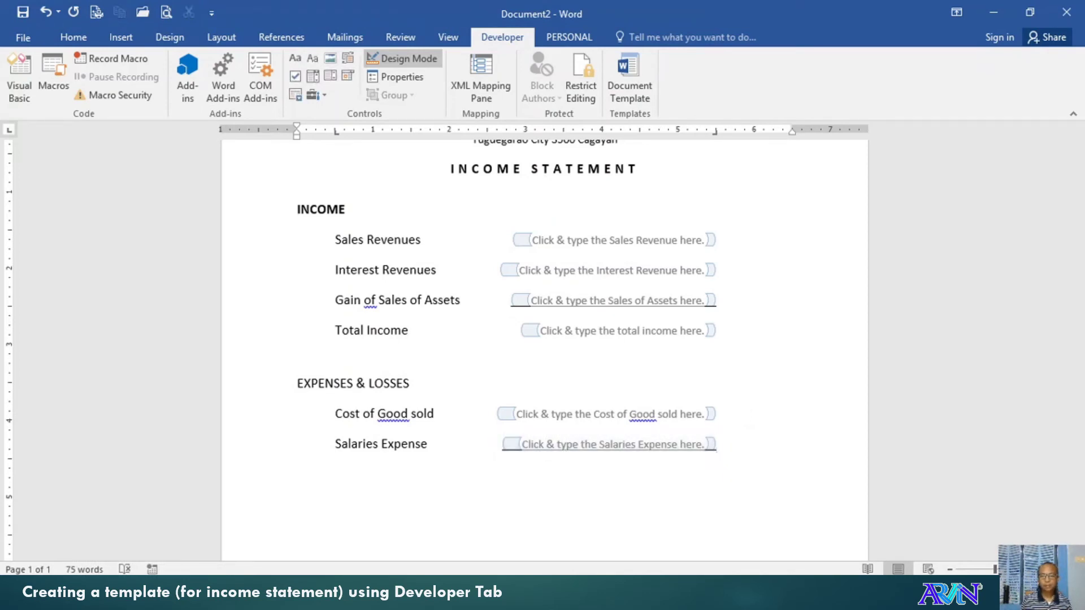
key("Tab")
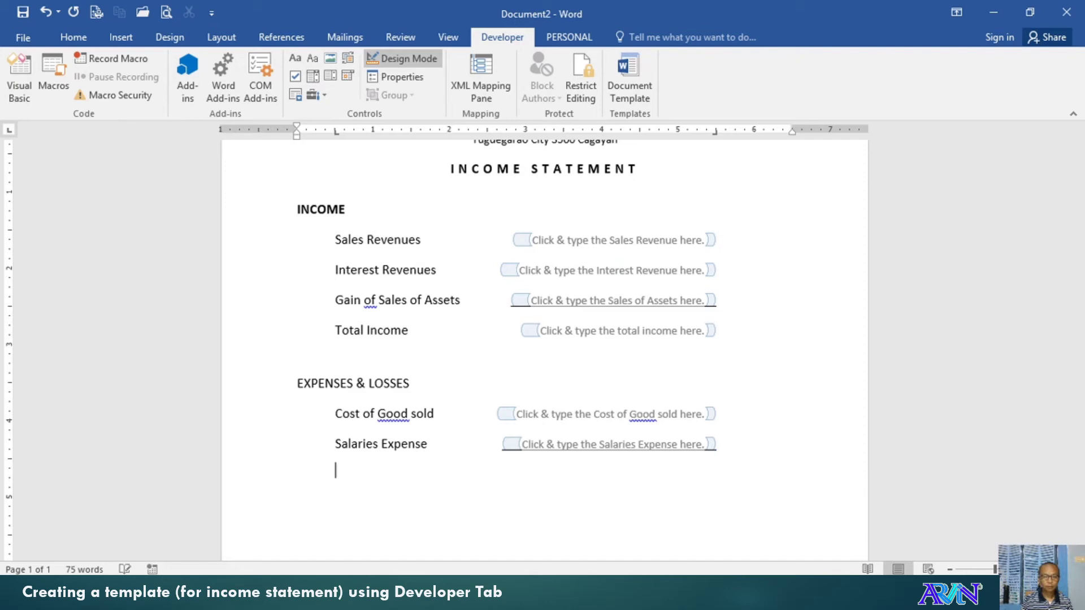
Type the 'Total Expenses' label on the indented line
type("Total E")
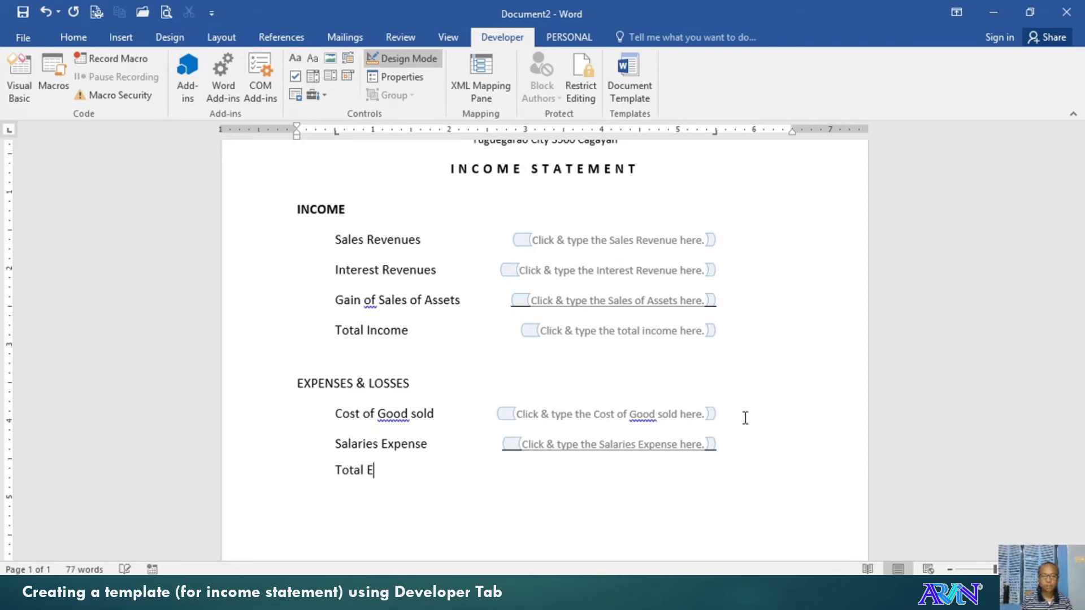
type("z")
key("BackSpace")
type("penses")
Shorten the 'EXPENSES & LOSSES' heading to 'EXPENSES'
key("Up")
key("Up")
key("Up")
key("Up")
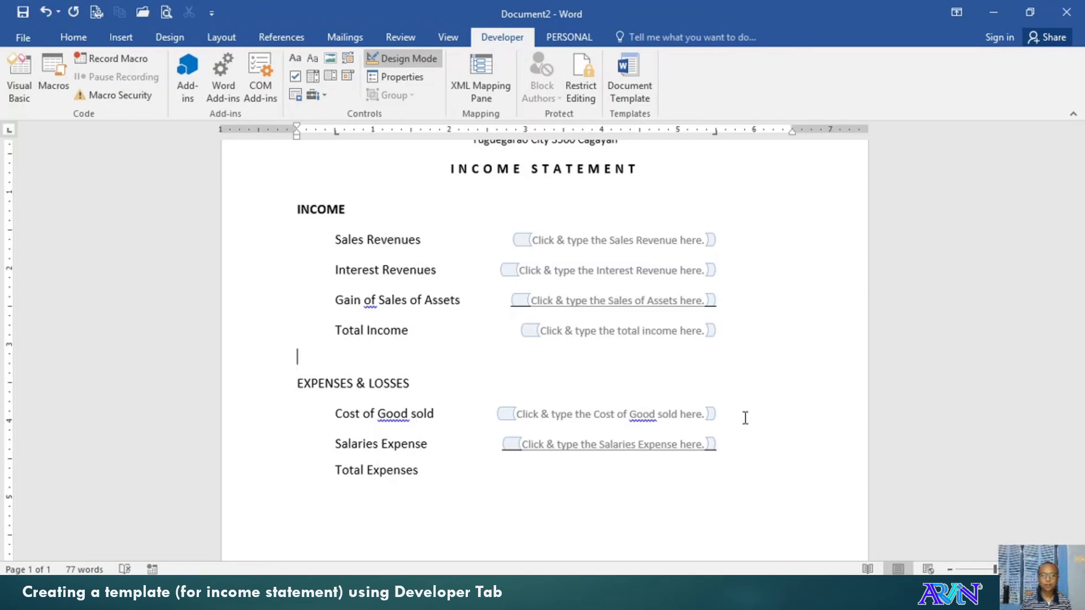
key("Down")
key("End")
key("ctrl+shift+Left")
key("ctrl+shift+Left")
key("BackSpace")
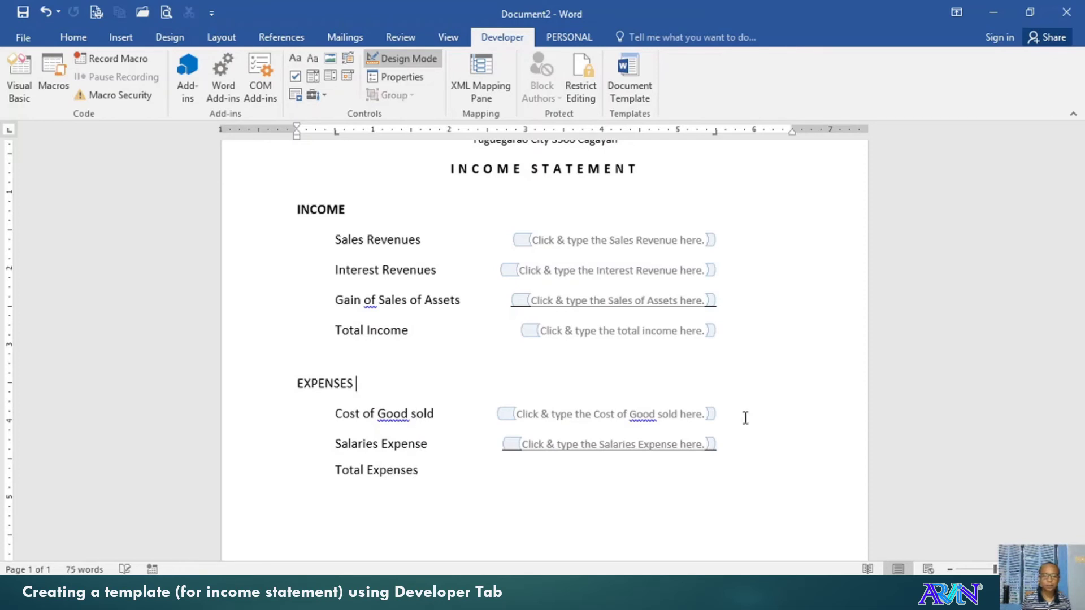
Paste a field prompting 'Click & type the Total expenses here.' and add new lines below
key("Down")
key("Down")
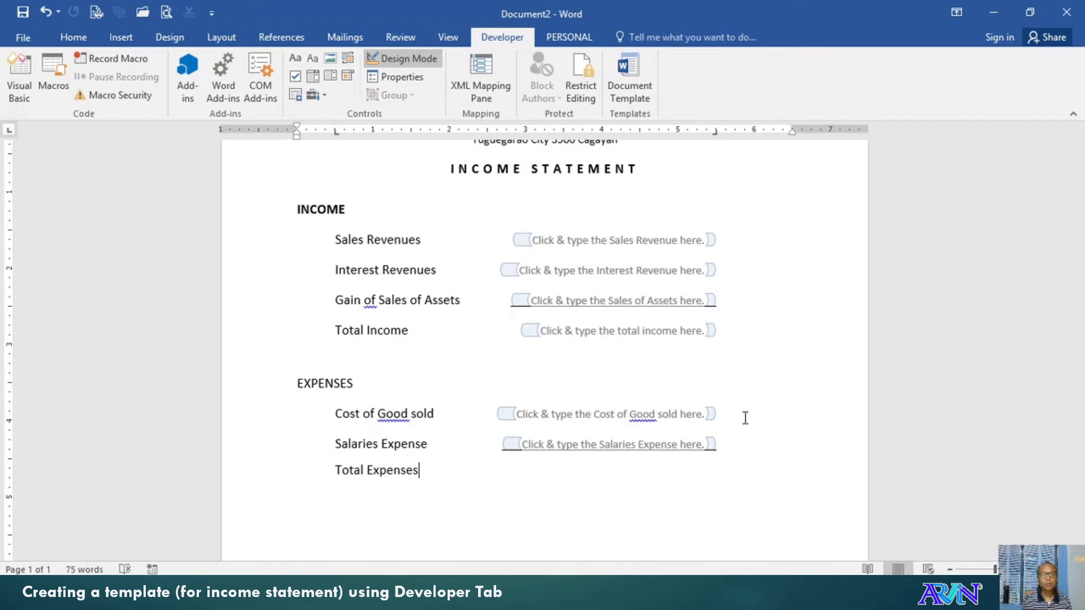
key("Tab")
key("ctrl+v")
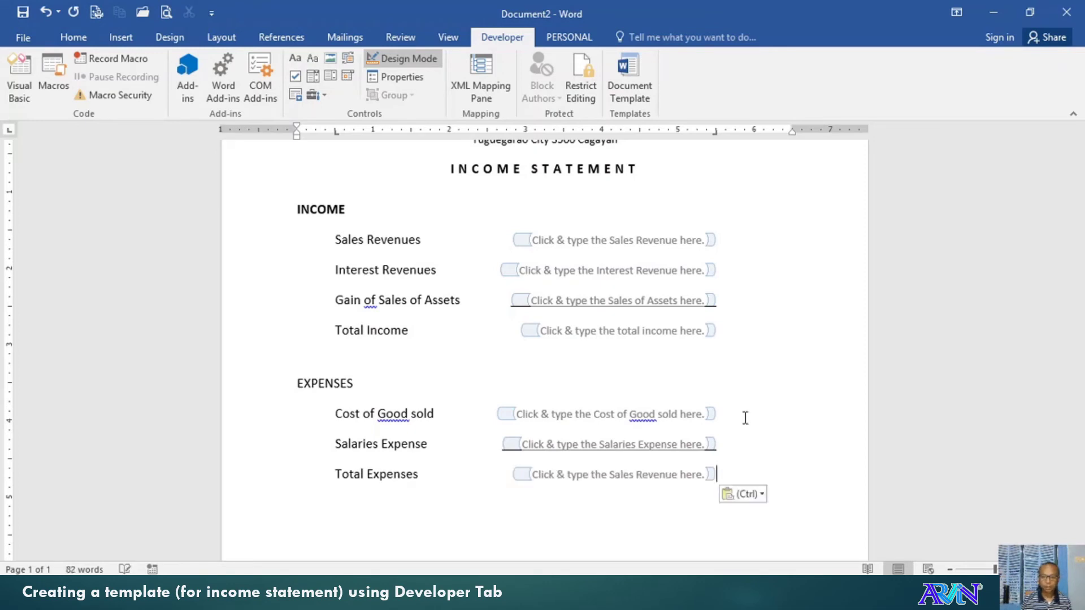
key("Left")
key("Left")
key("Left")
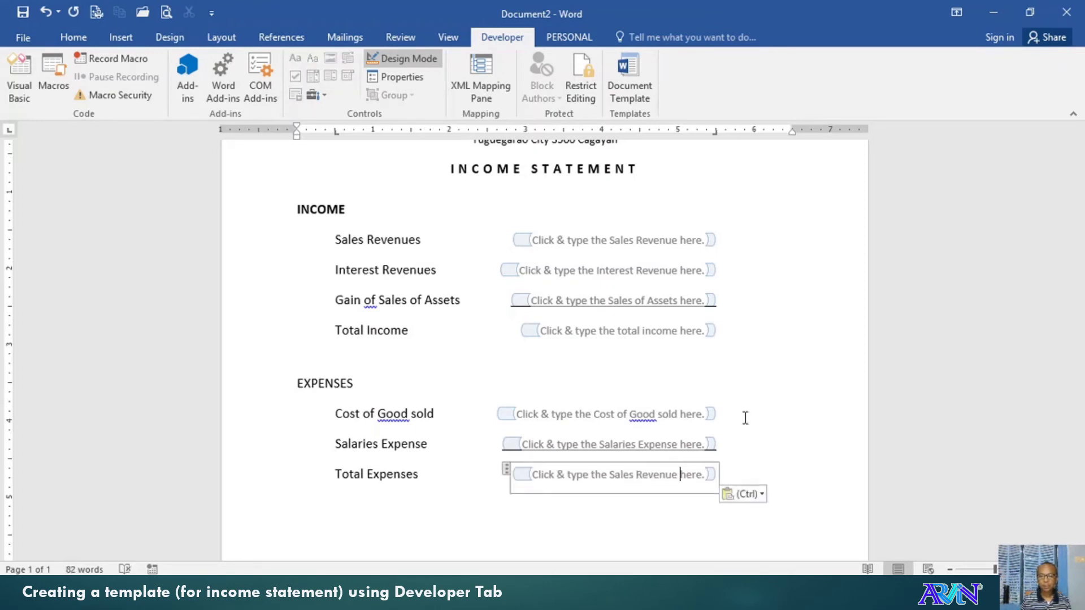
key("ctrl+shift+Left")
key("ctrl+shift+Left")
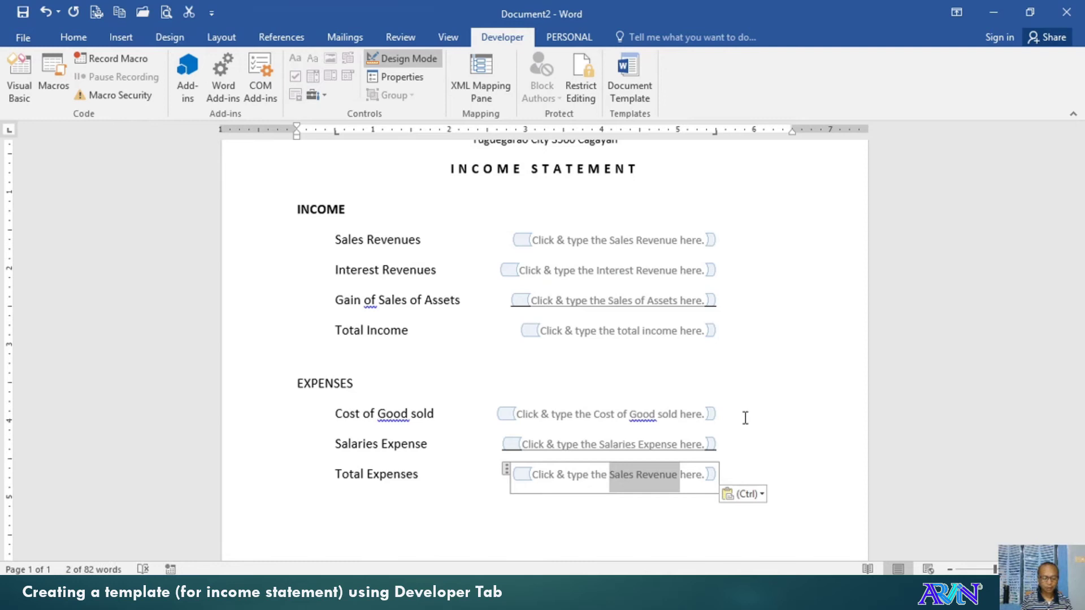
type("Total ")
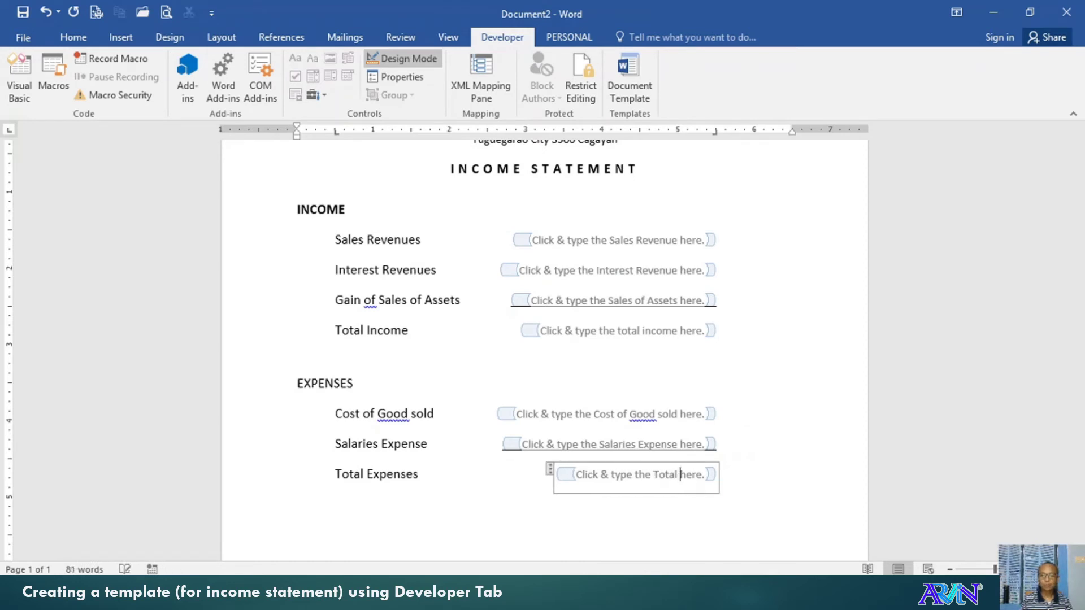
type("expenses")
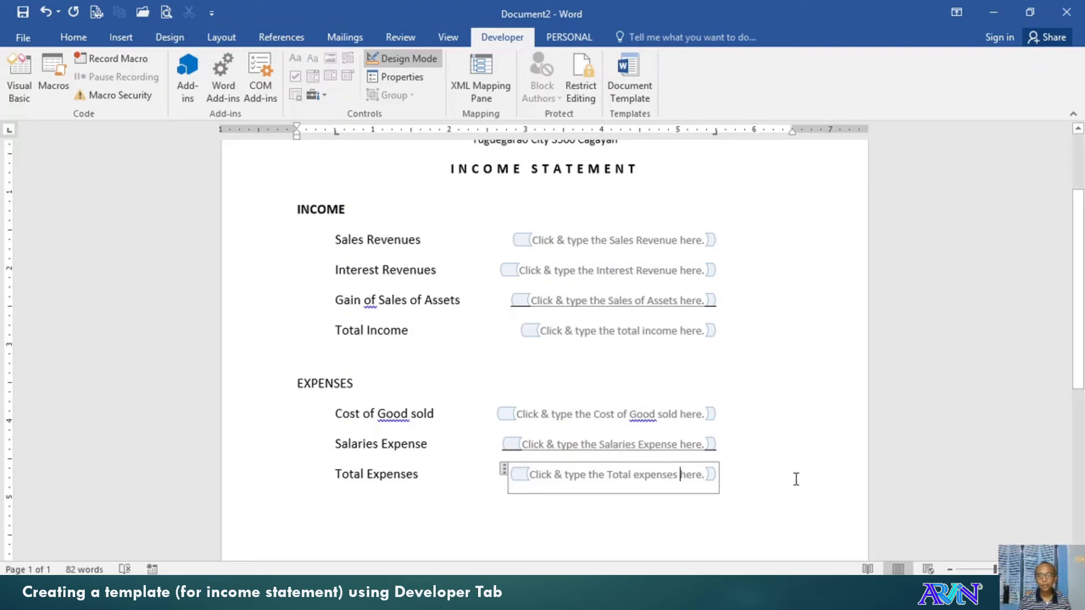
left_click(760, 487)
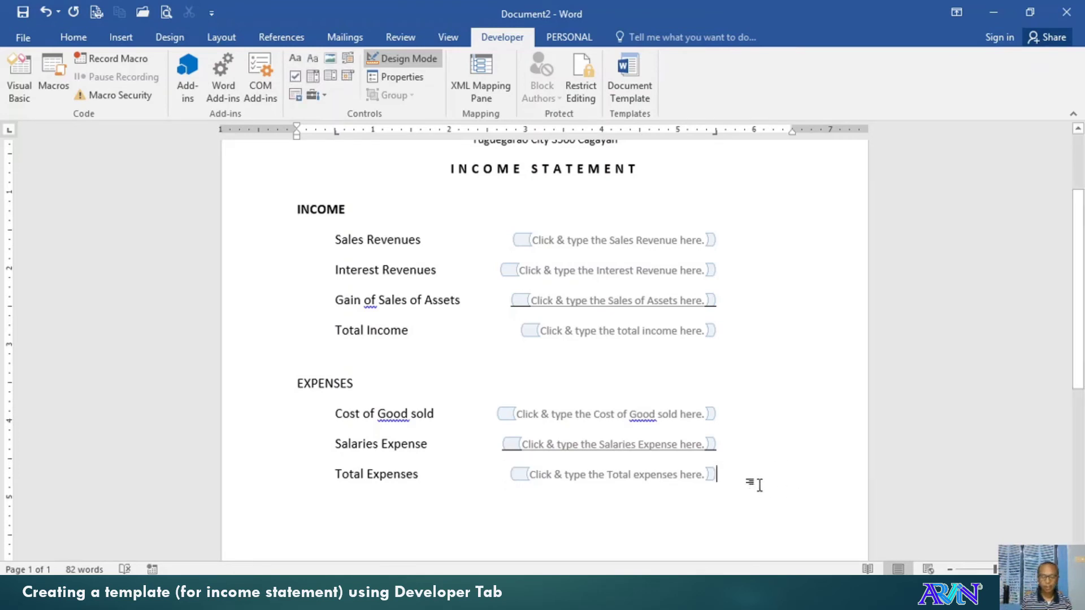
key("Return")
key("Return")
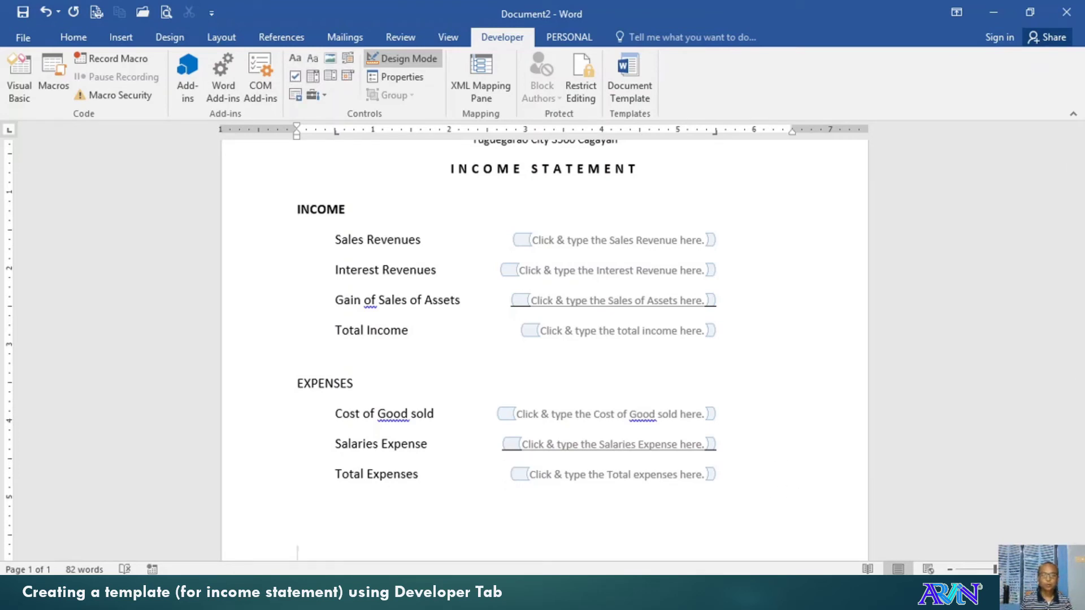
Type a 'prepared by:' label below the expenses and start a new line
scroll(644, 449, "down", 1)
scroll(646, 452, "down", 1)
type("p")
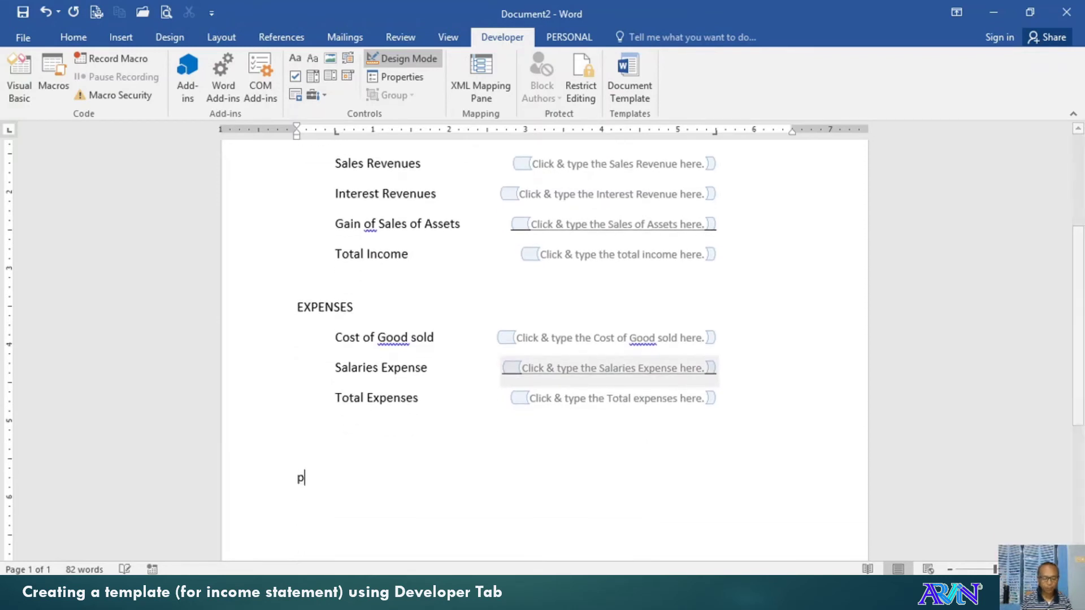
type("Prepared by")
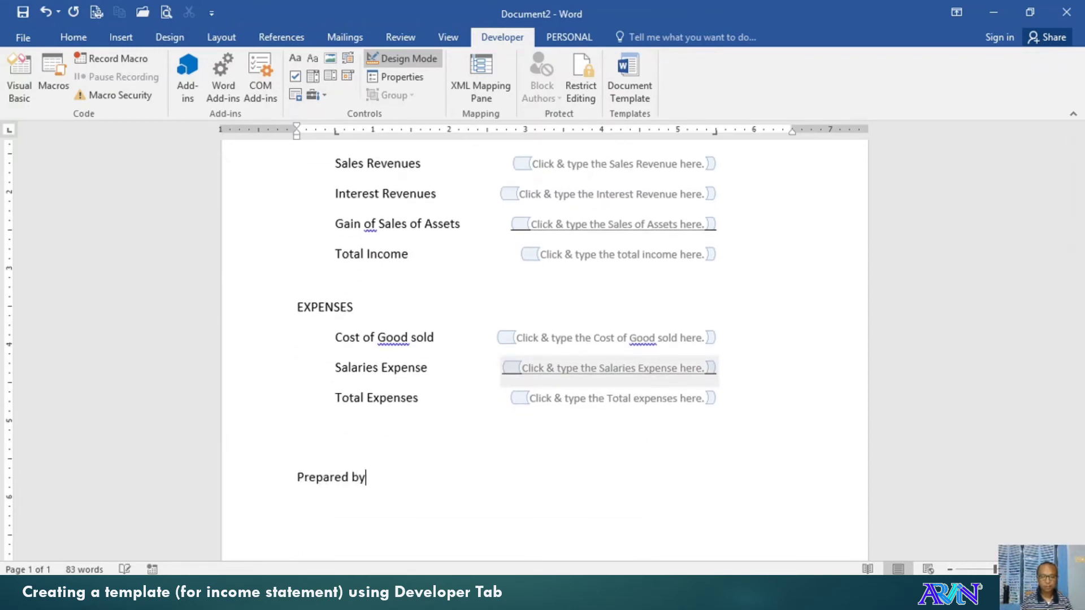
type(":")
key("Return")
Paste a field under it prompting 'Click & type the name of person here.'
key("ctrl+v")
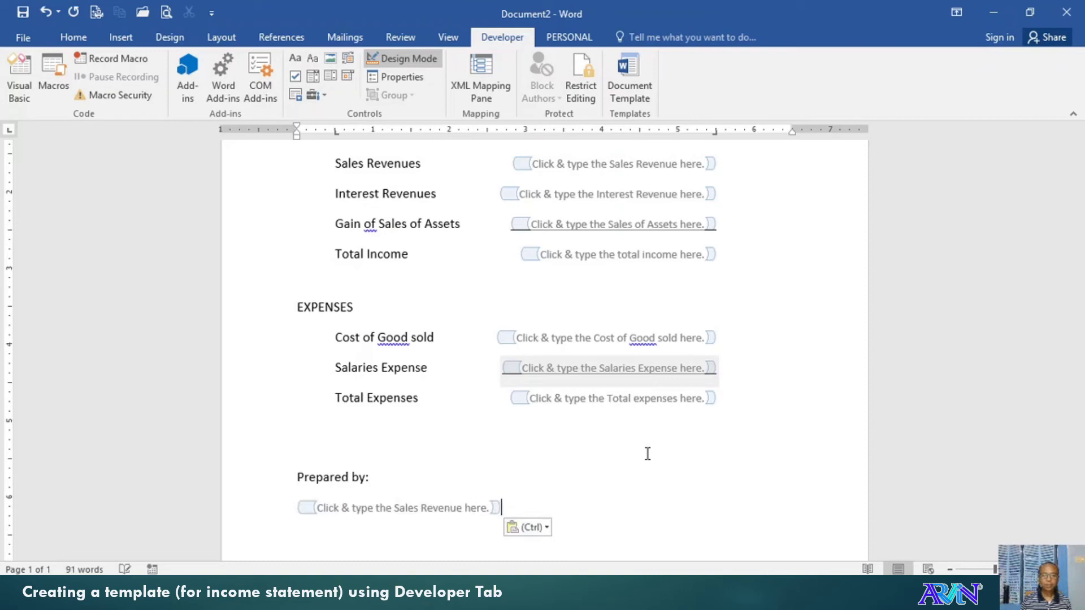
key("Left")
key("Left")
key("Left")
key("Left")
key("ctrl+shift+Left")
key("ctrl+shift+Left")
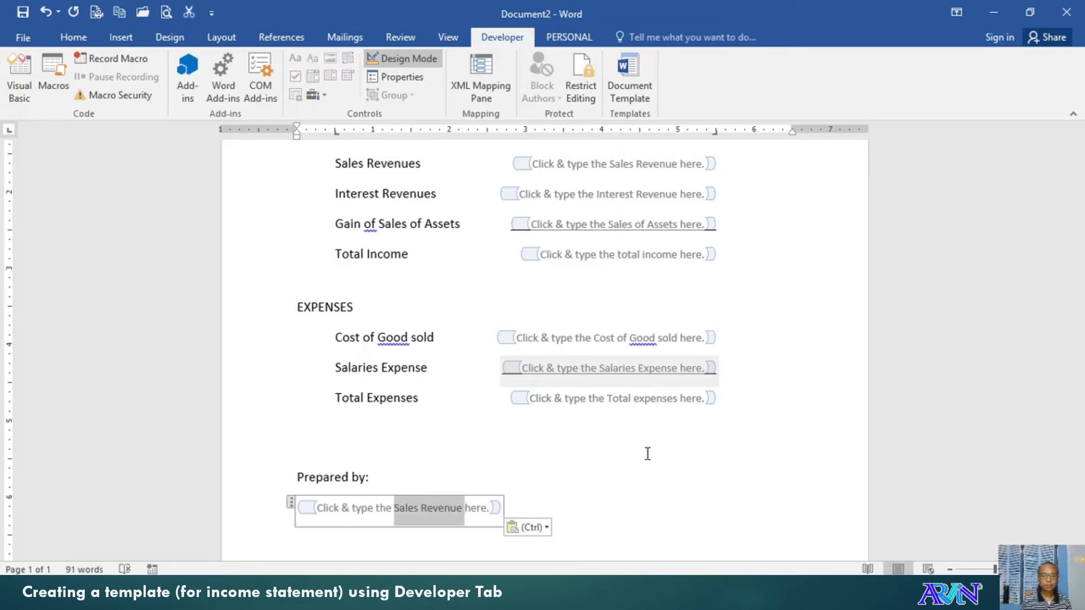
key("ctrl+shift+Left")
key("ctrl+shift+Right")
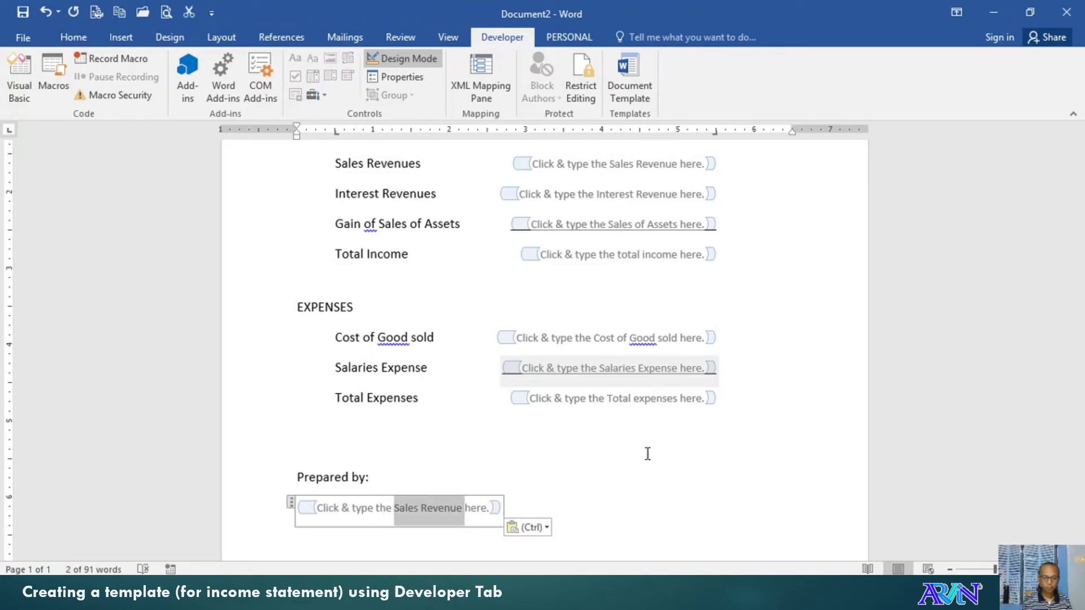
type("name of ")
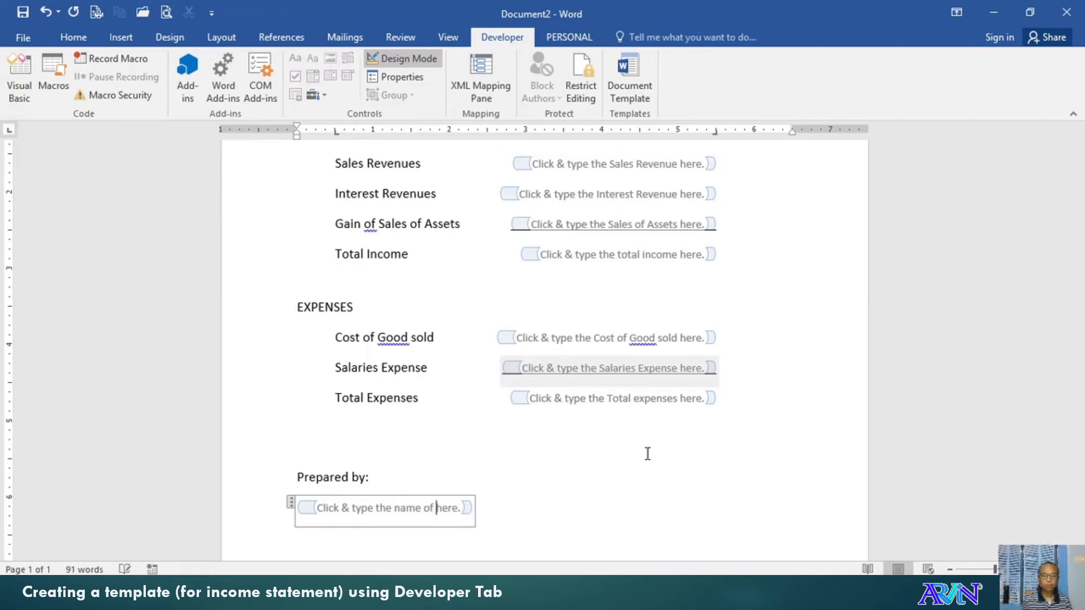
type("person")
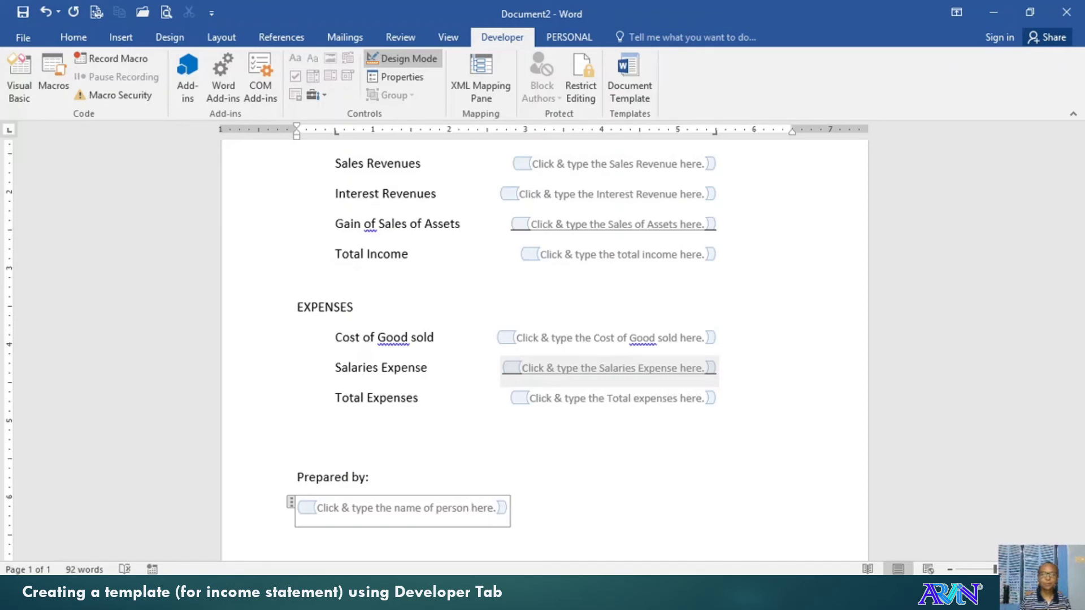
left_click(662, 458)
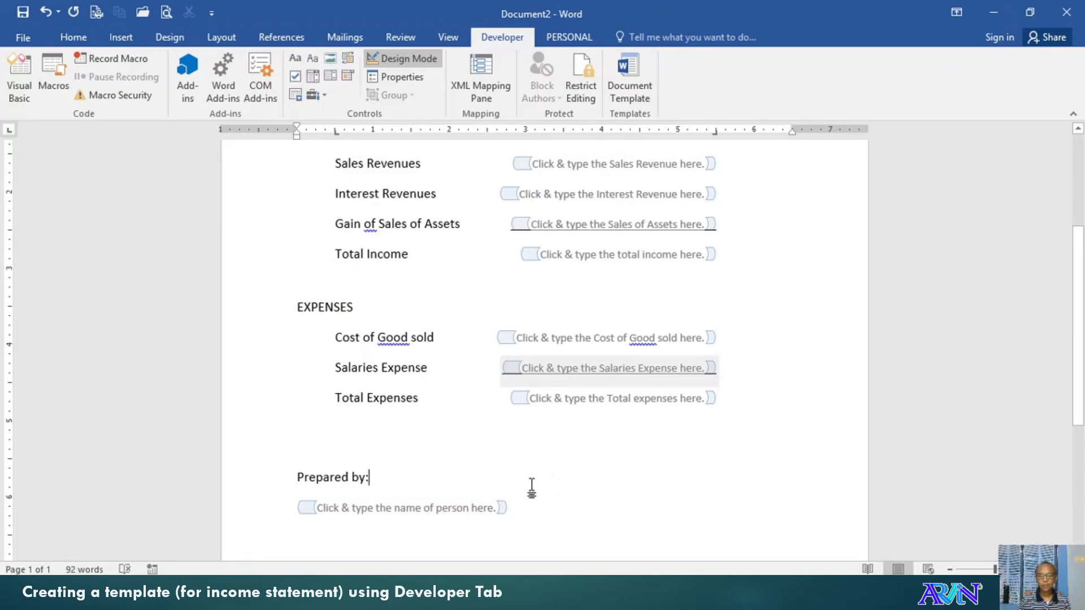
key("Tab")
key("Tab")
key("Down")
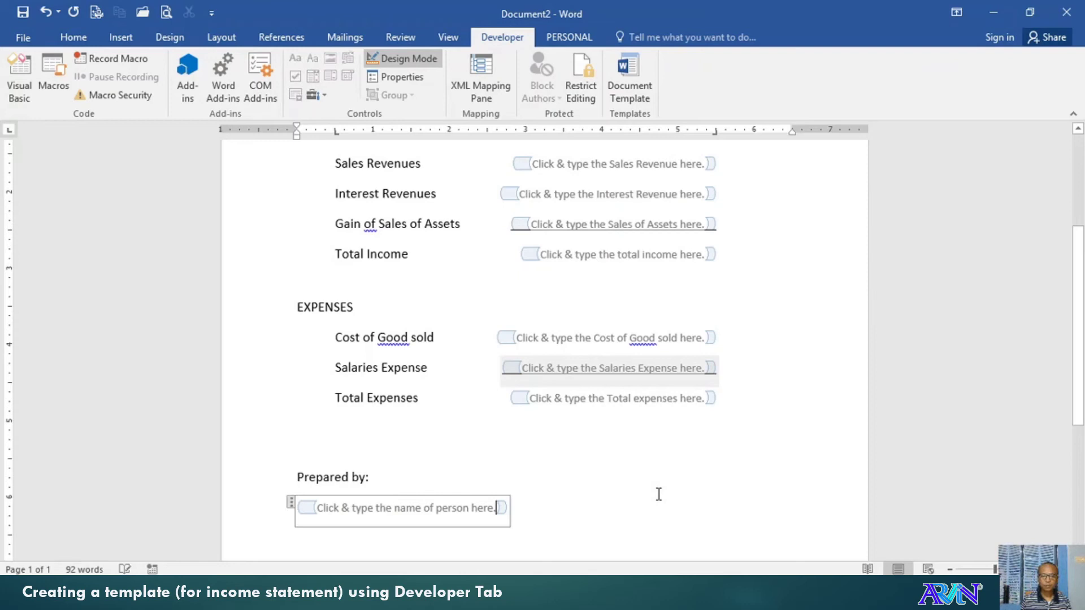
Paste a second field and add a 'Verified by:' label above it
key("Return")
key("Return")
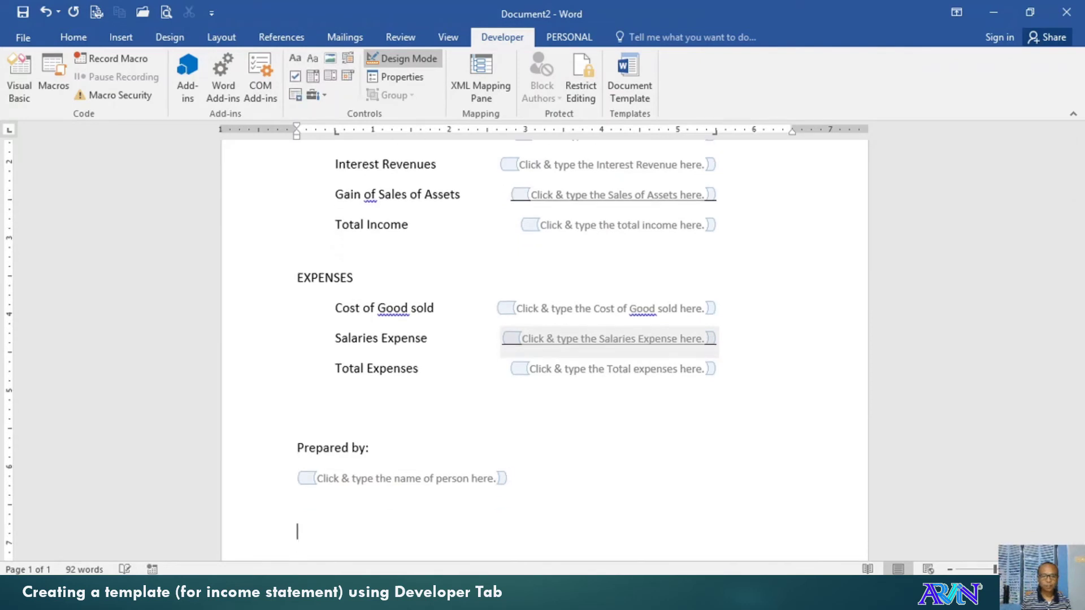
key("ctrl+v")
key("Up")
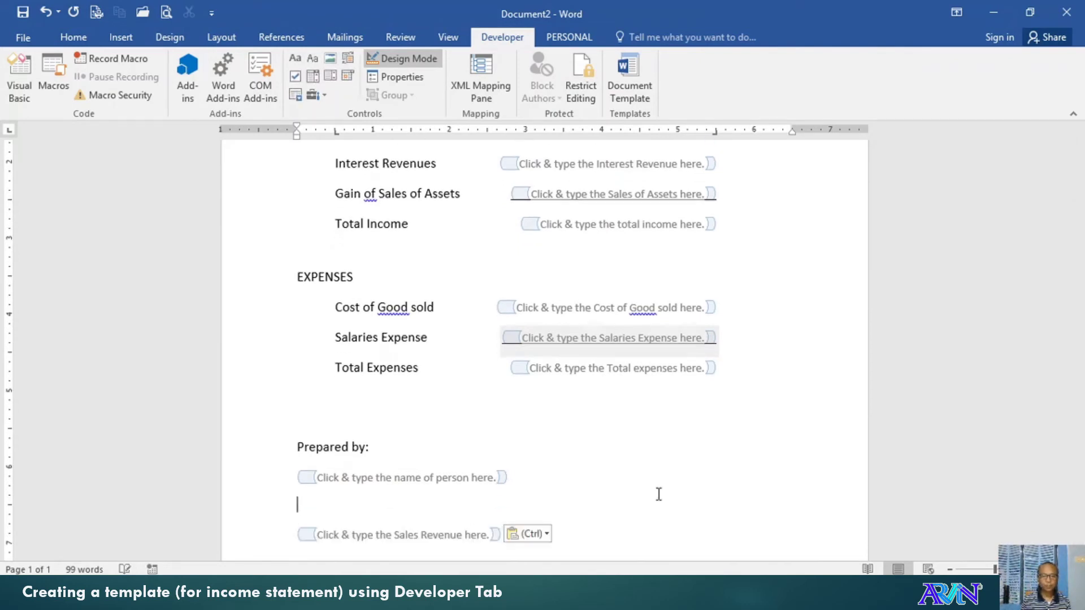
key("Return")
type("Ve")
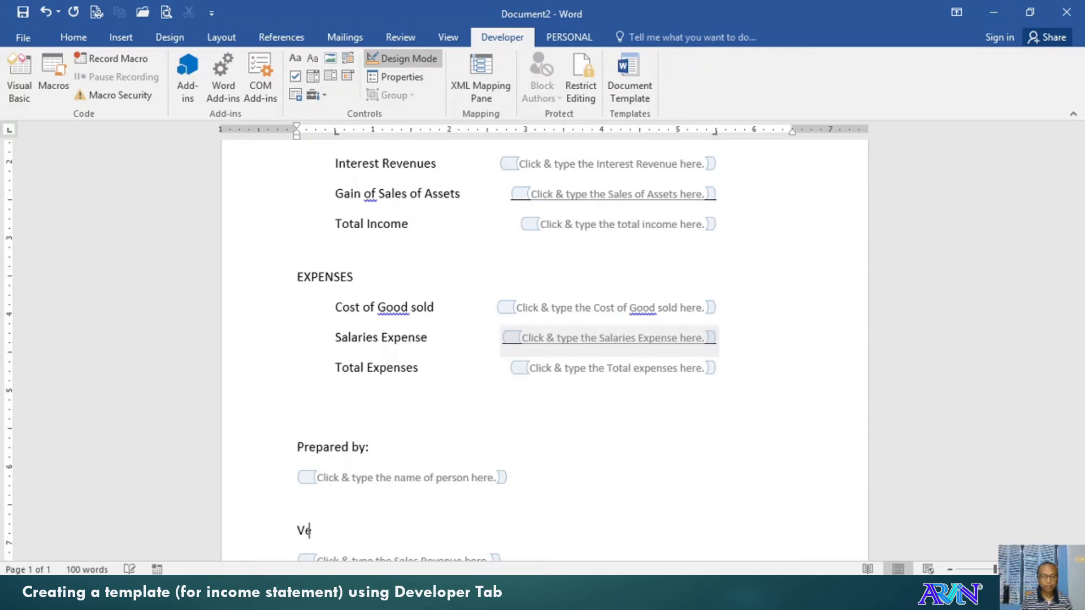
type("rified")
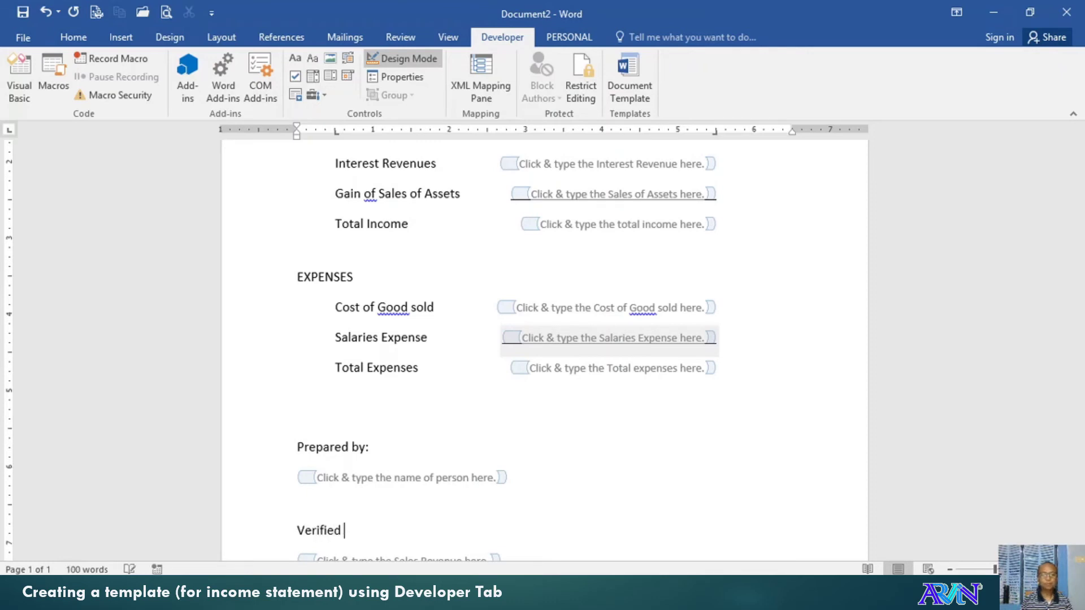
type("by:")
Change the Verified by field's prompt to 'Click & type the name of person here.'
key("Down")
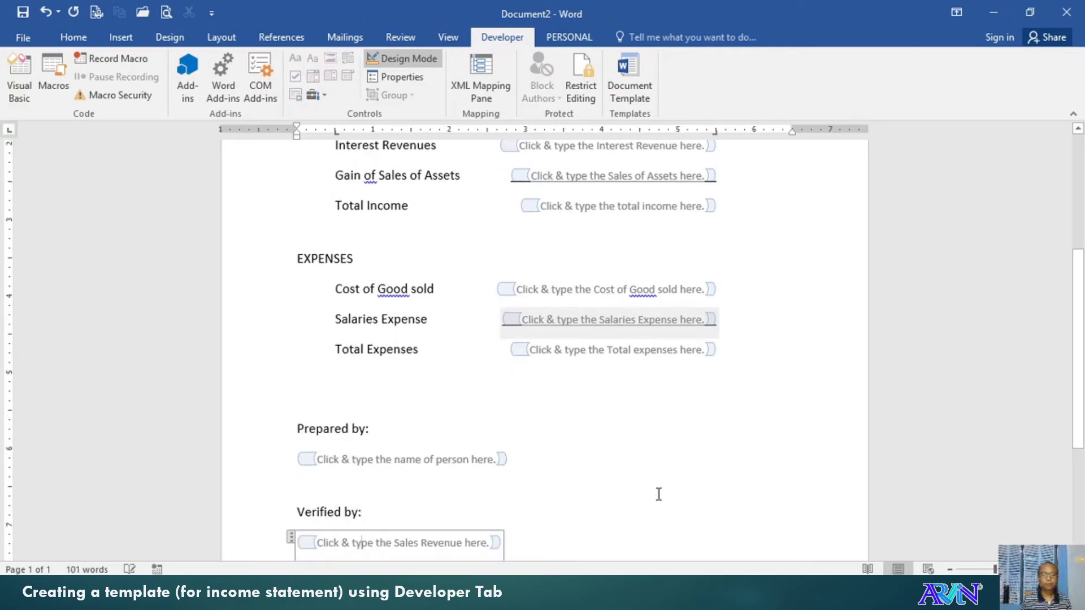
key("ctrl+Right")
key("ctrl+Right")
key("ctrl+shift+Right")
key("ctrl+shift+Right")
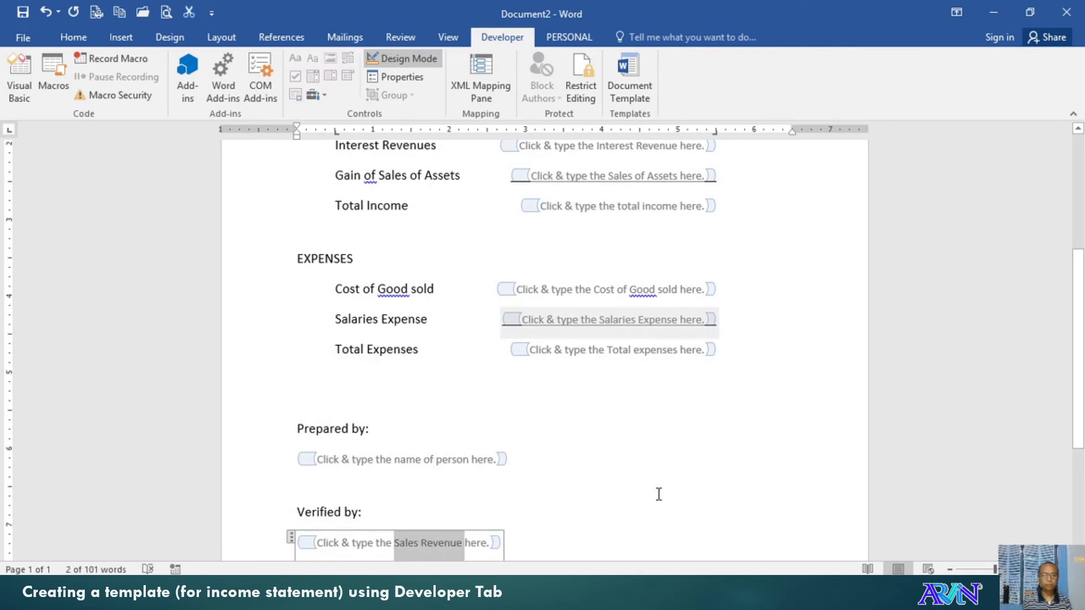
type("name of ")
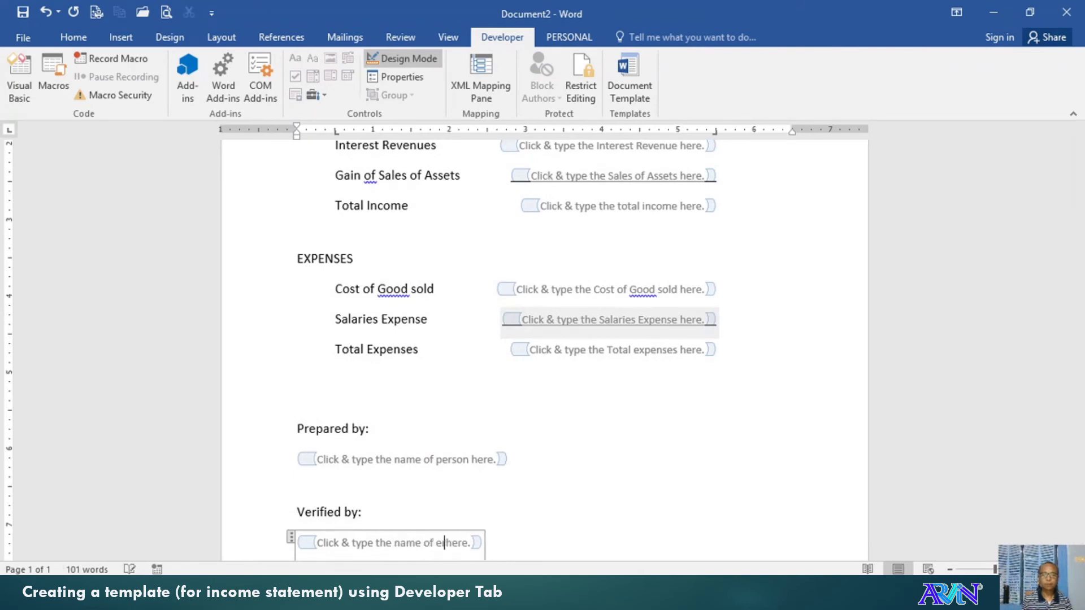
type("pers")
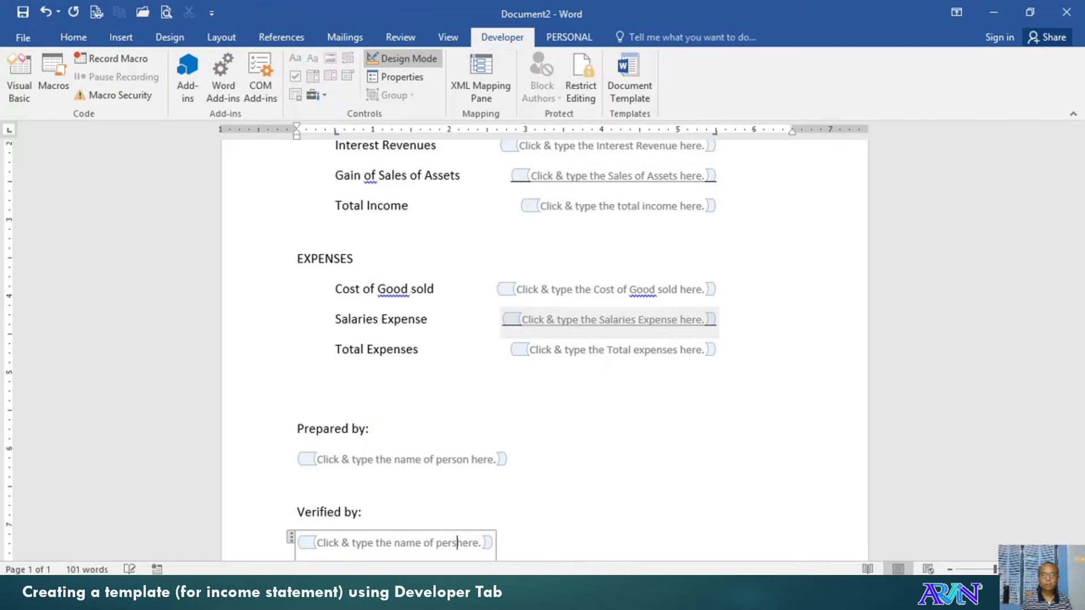
type("on")
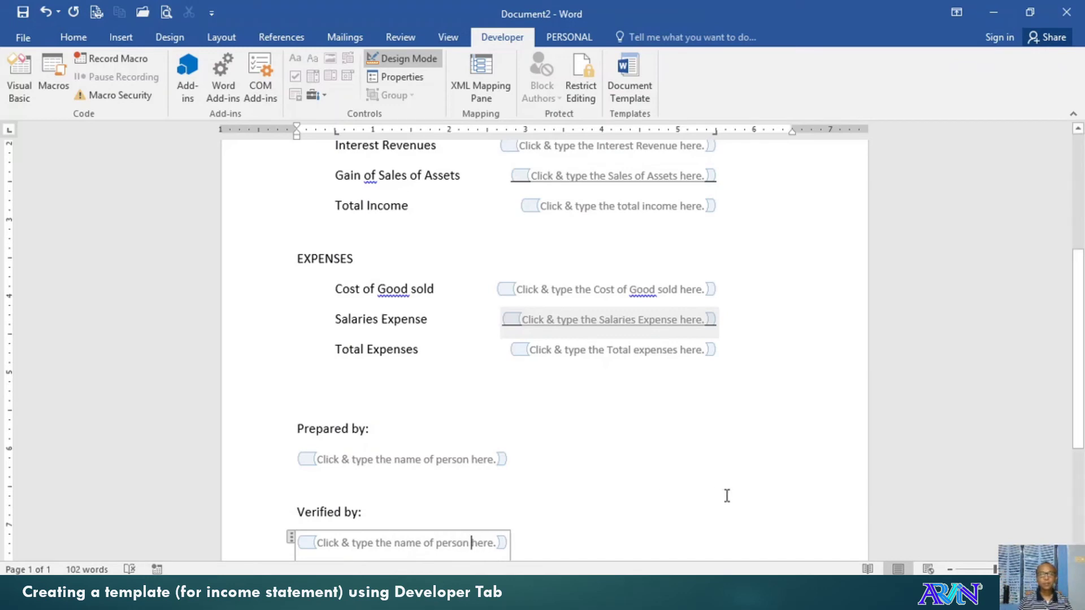
scroll(631, 476, "up", 3)
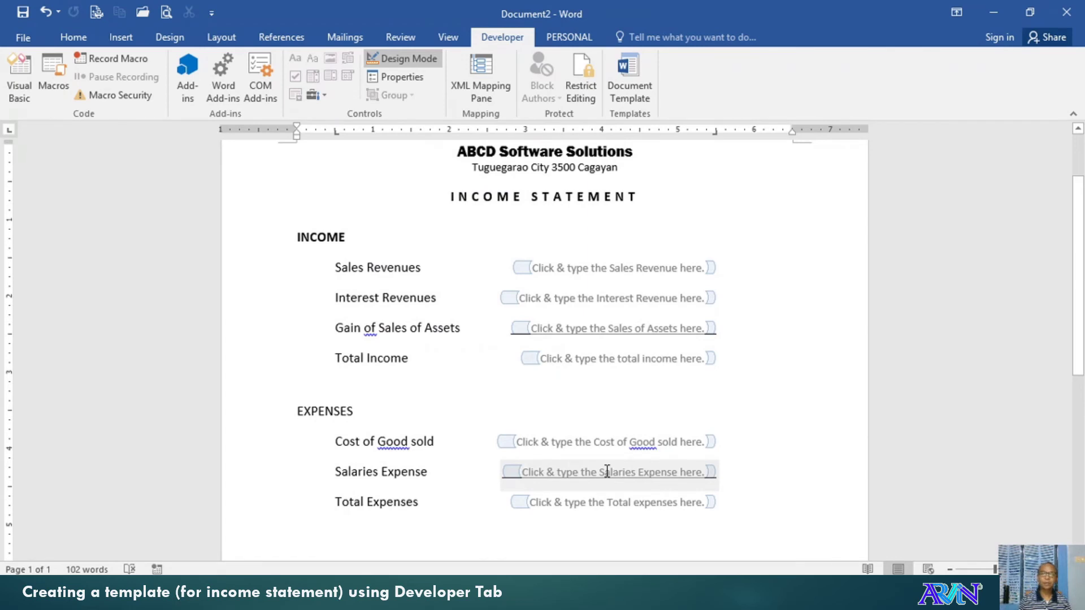
scroll(605, 471, "up", 1)
scroll(584, 497, "down", 3)
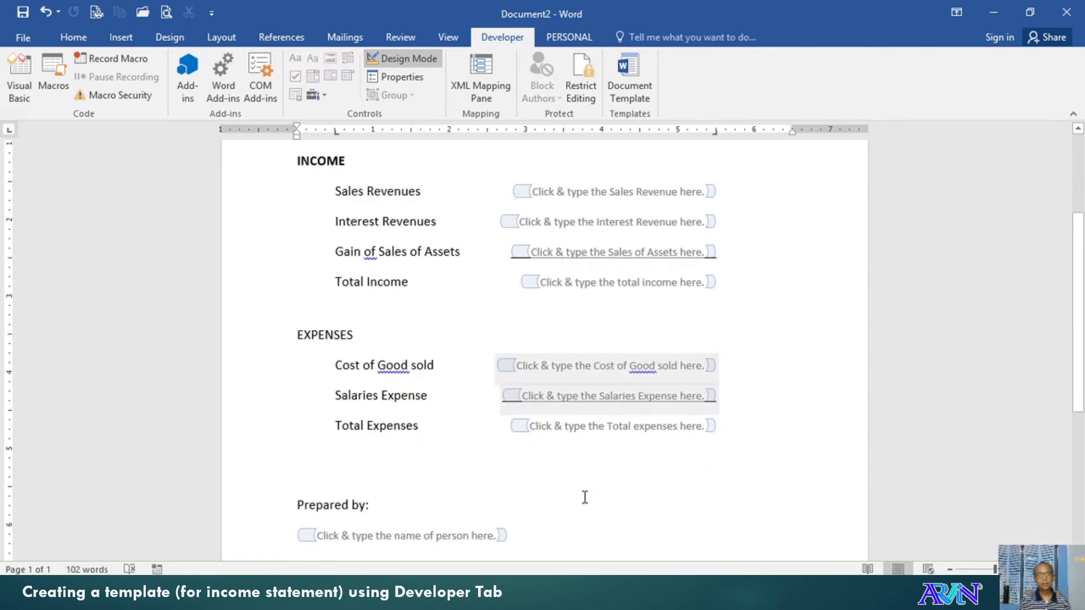
scroll(585, 496, "down", 2)
scroll(584, 492, "up", 2)
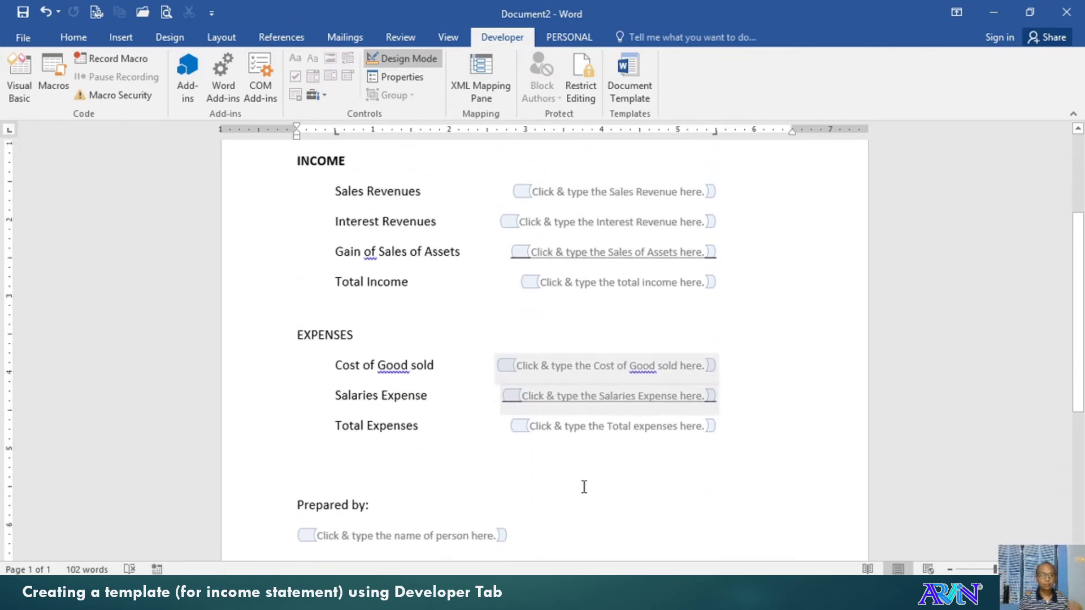
scroll(582, 486, "up", 3)
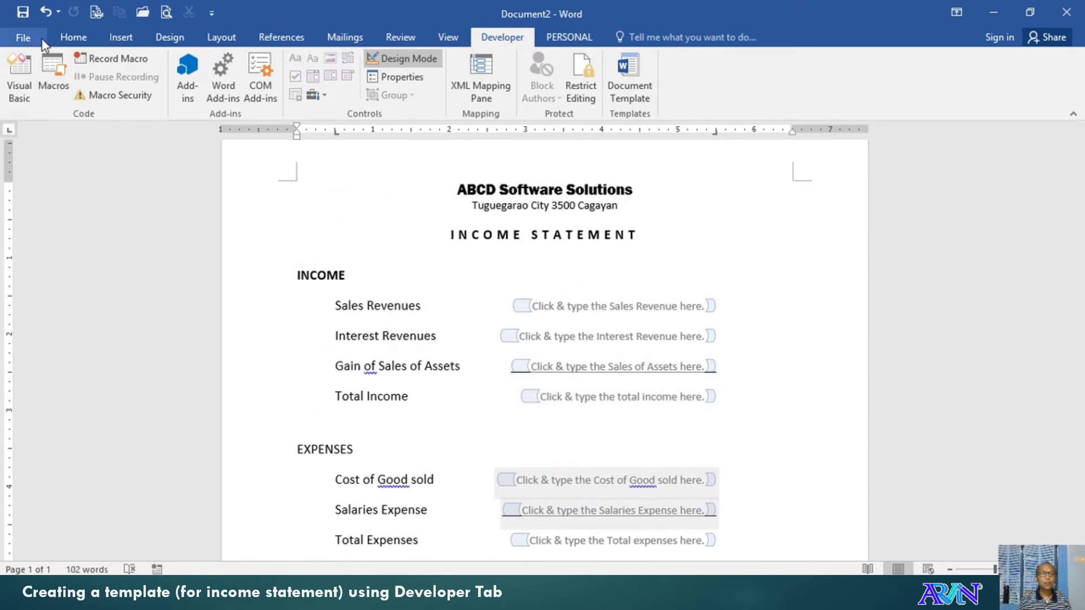
Save the form as a Word Template named 'Income Statement' in Custom Office Templates
left_click(27, 43)
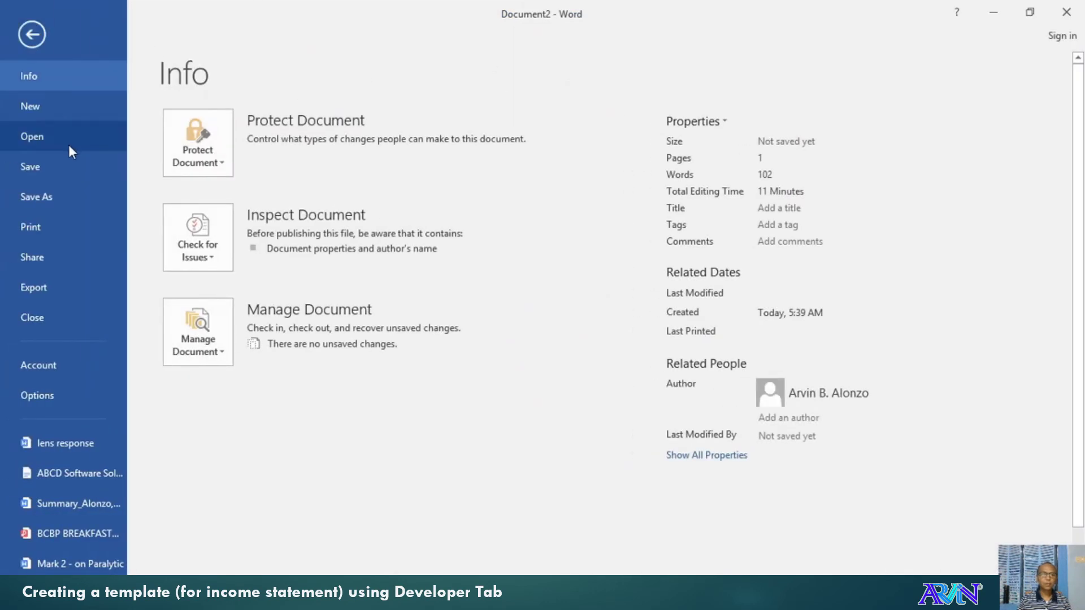
left_click(50, 193)
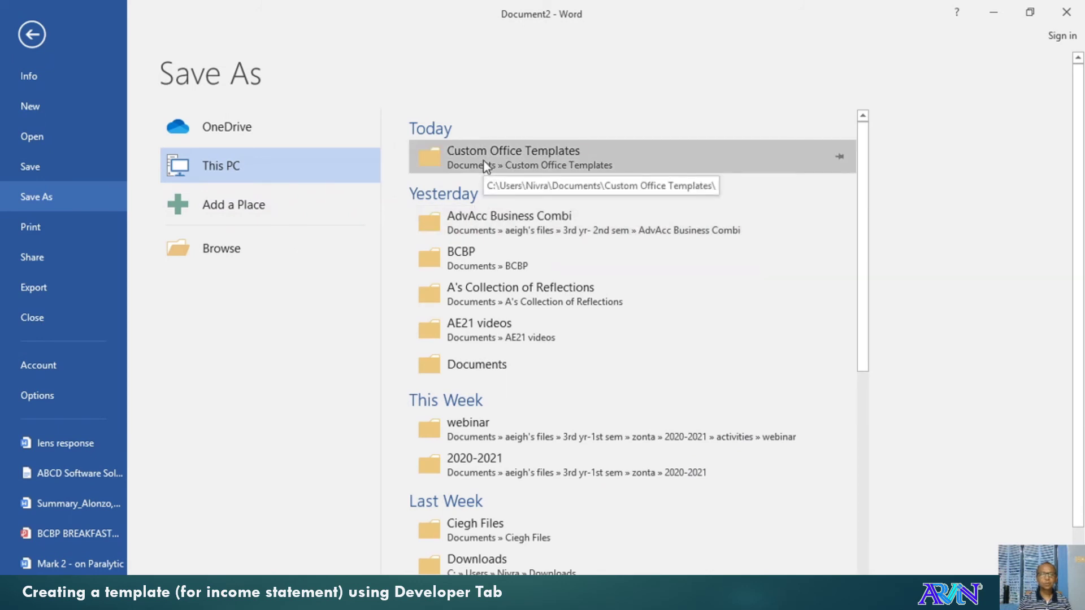
left_click(221, 247)
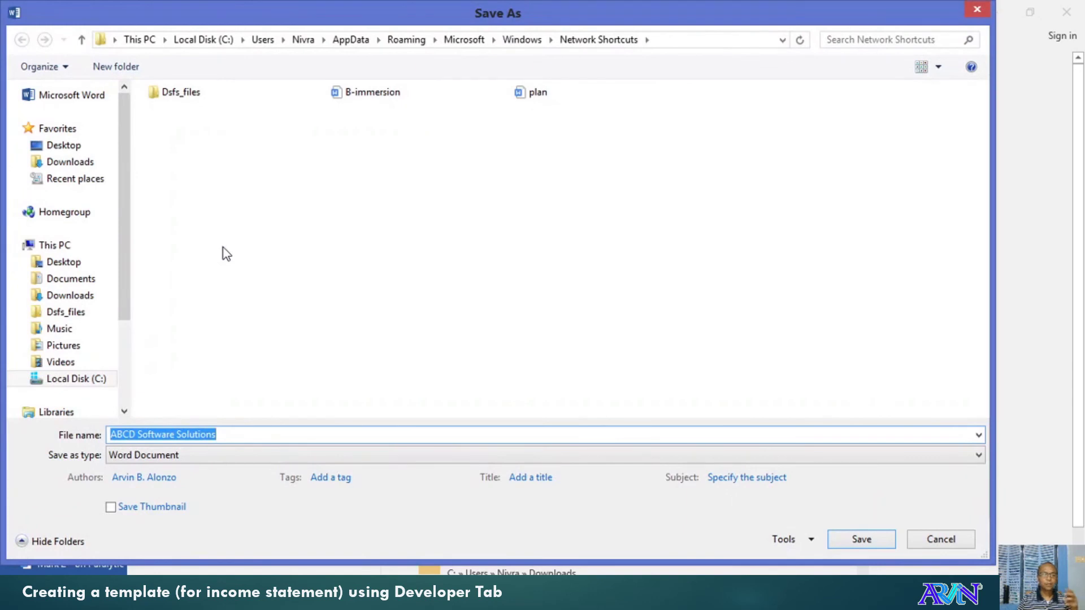
left_click(179, 455)
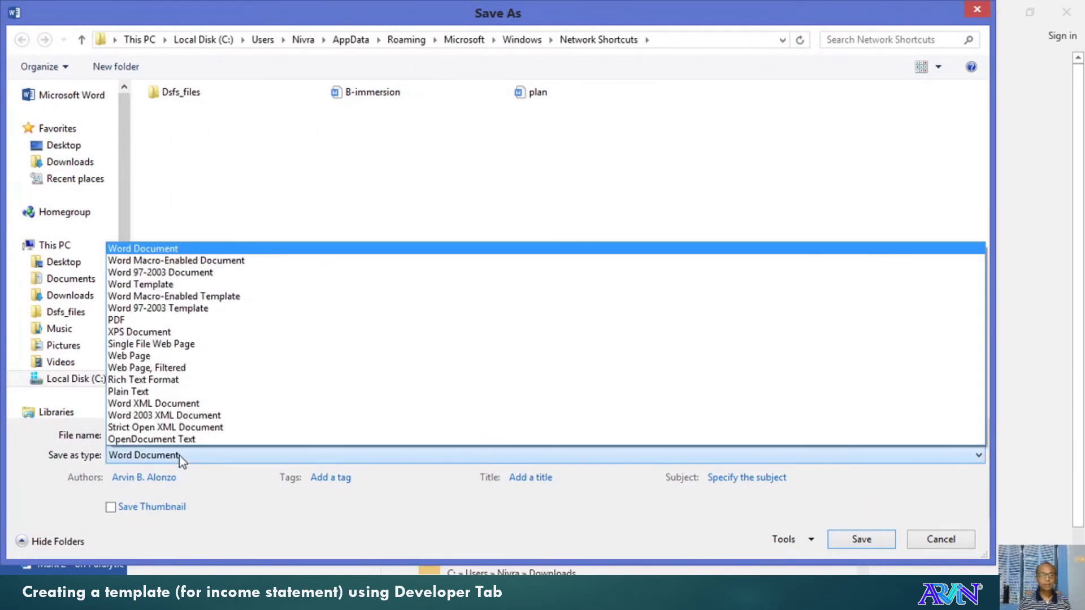
left_click(161, 285)
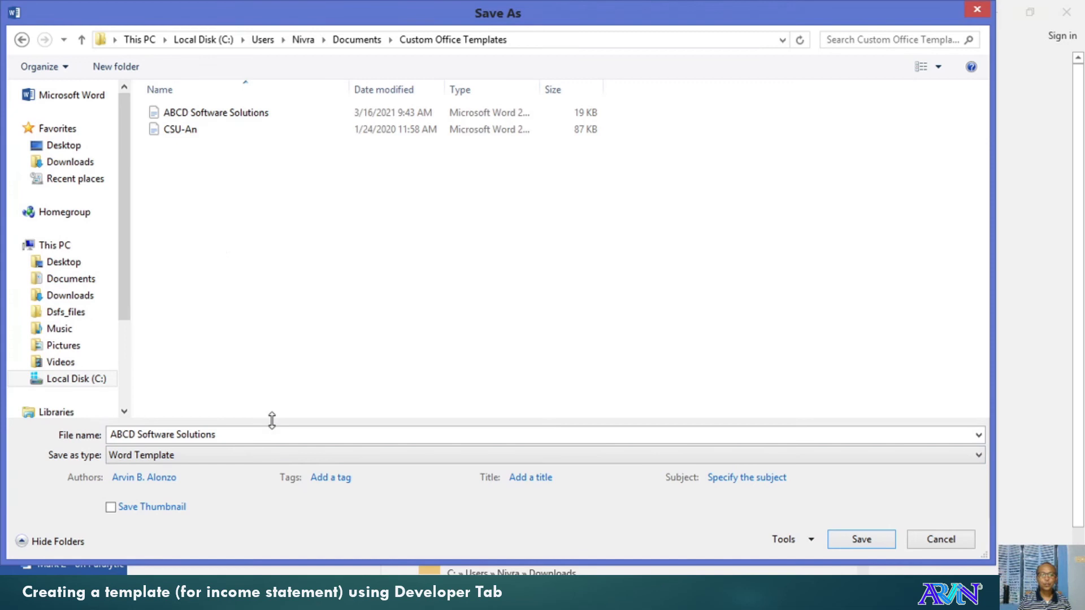
left_click(257, 432)
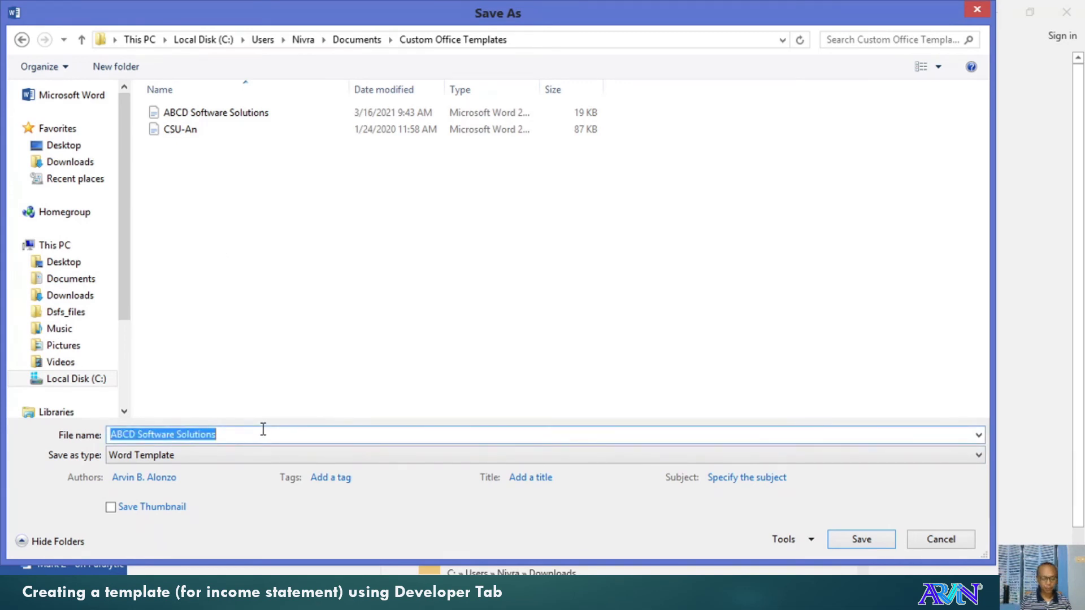
type("Income ")
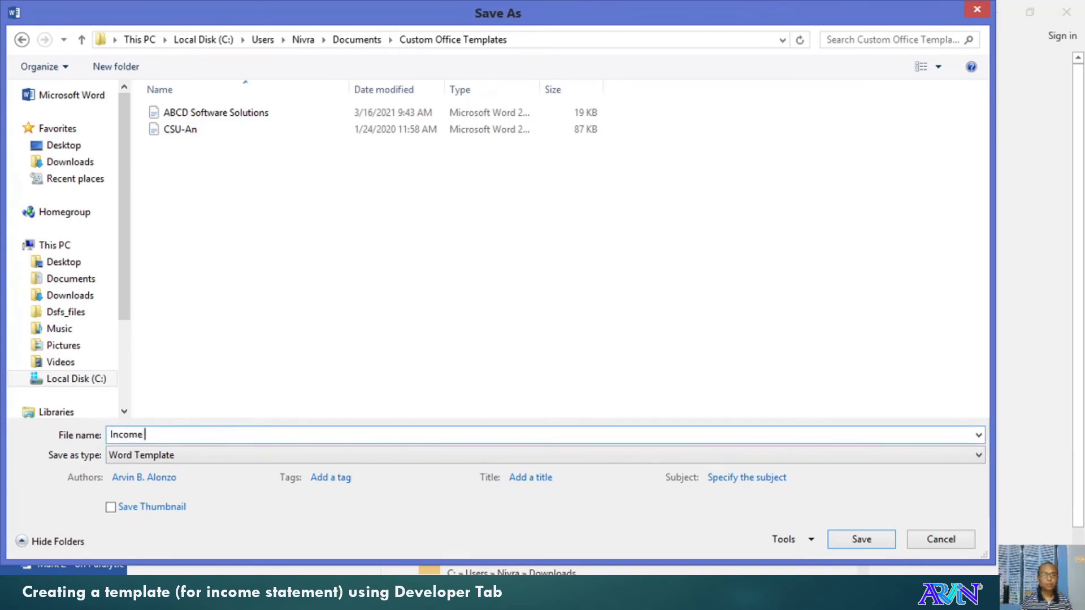
type("Statem")
key("BackSpace")
key("BackSpace")
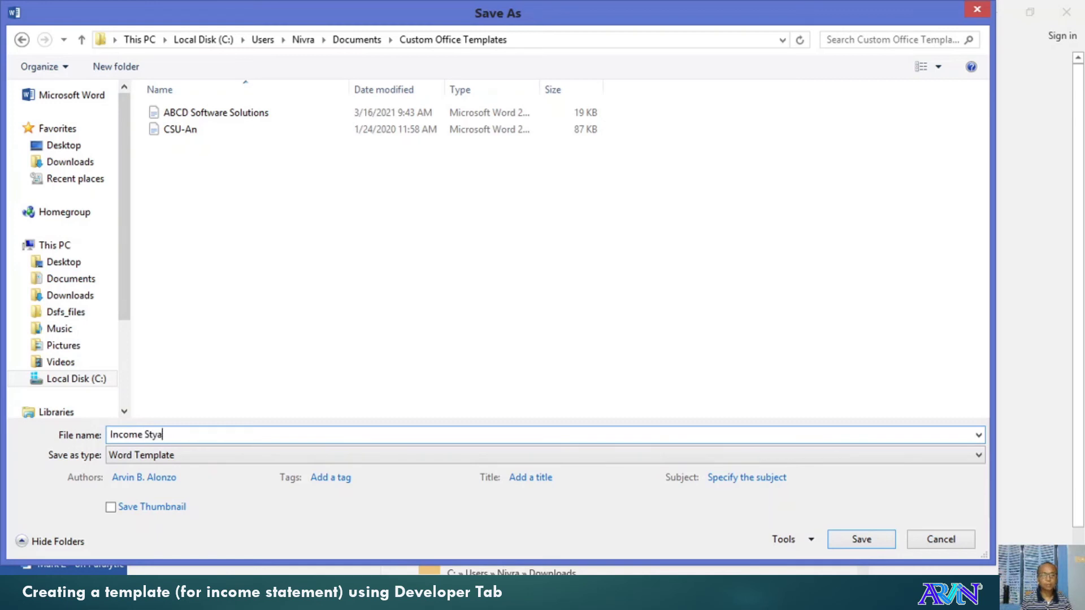
key("BackSpace")
type("tement")
left_click(862, 540)
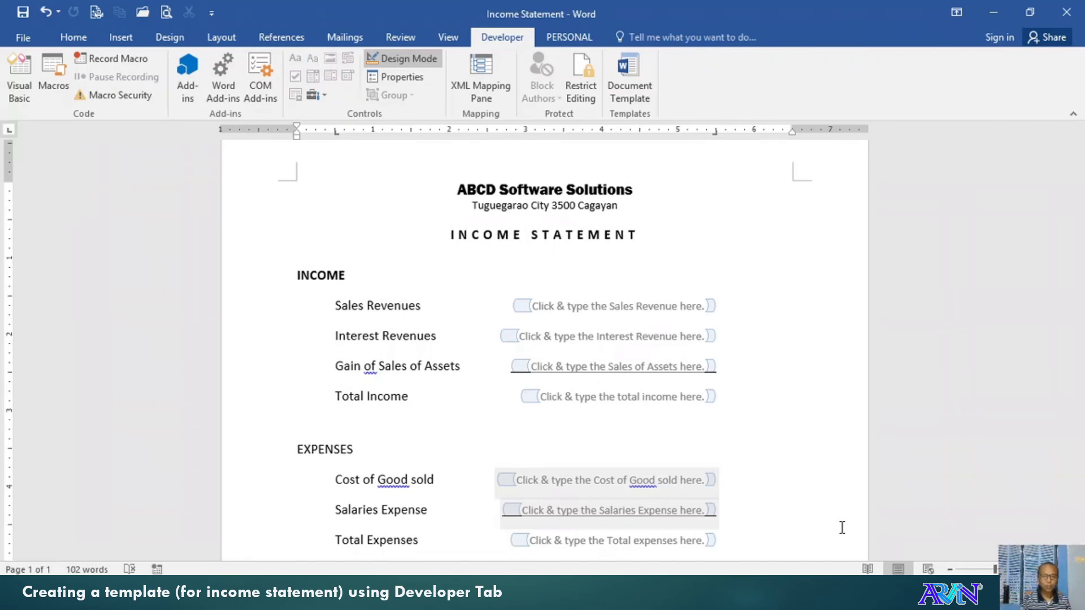
Close the template, then create Document3 from the personal Income Statement template
key("ctrl+w")
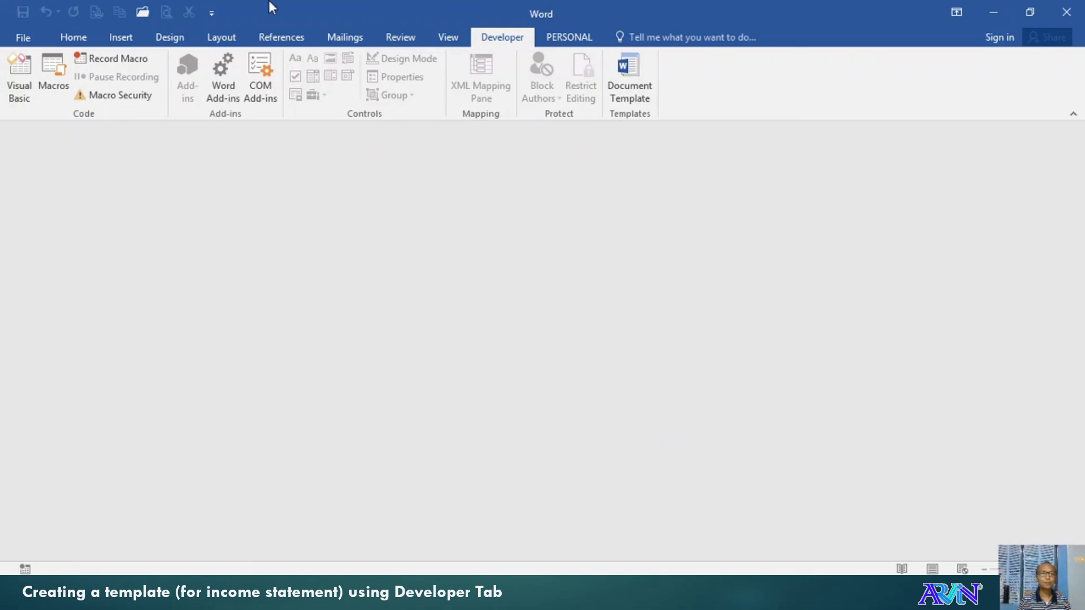
left_click(24, 37)
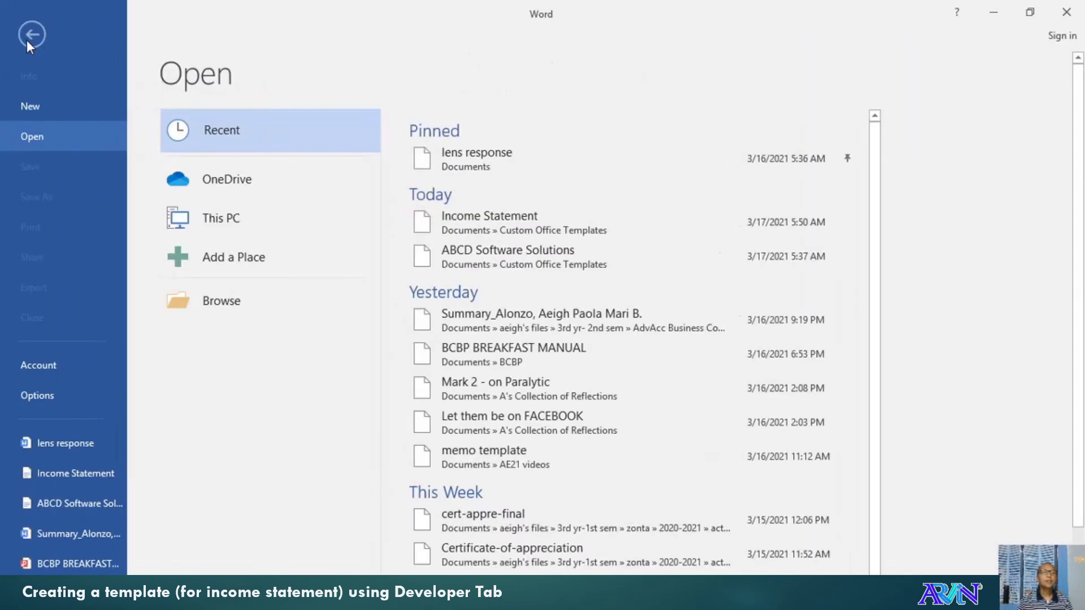
left_click(40, 107)
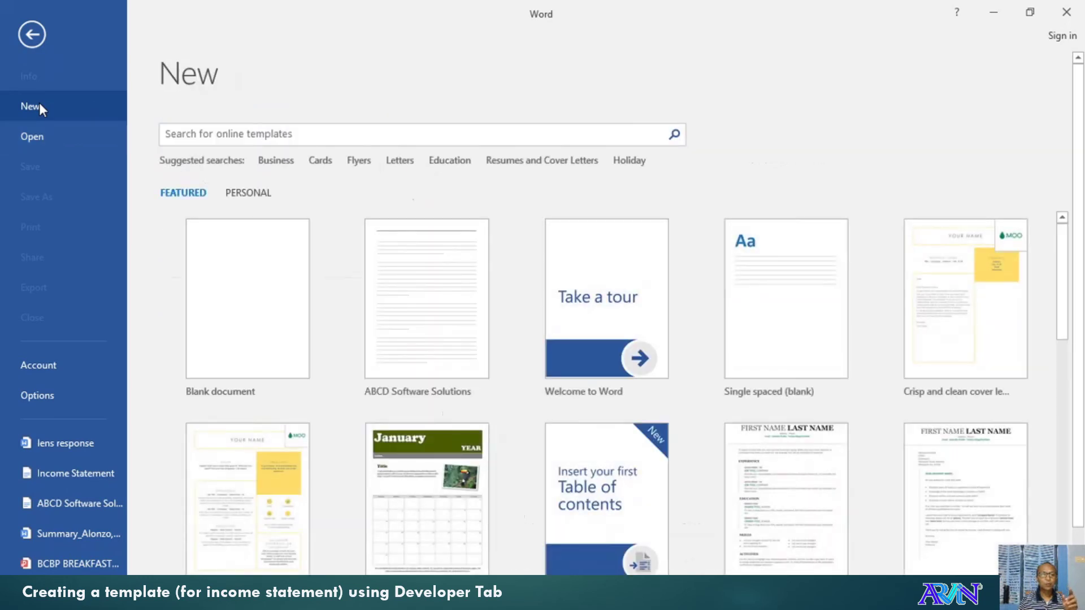
left_click(246, 195)
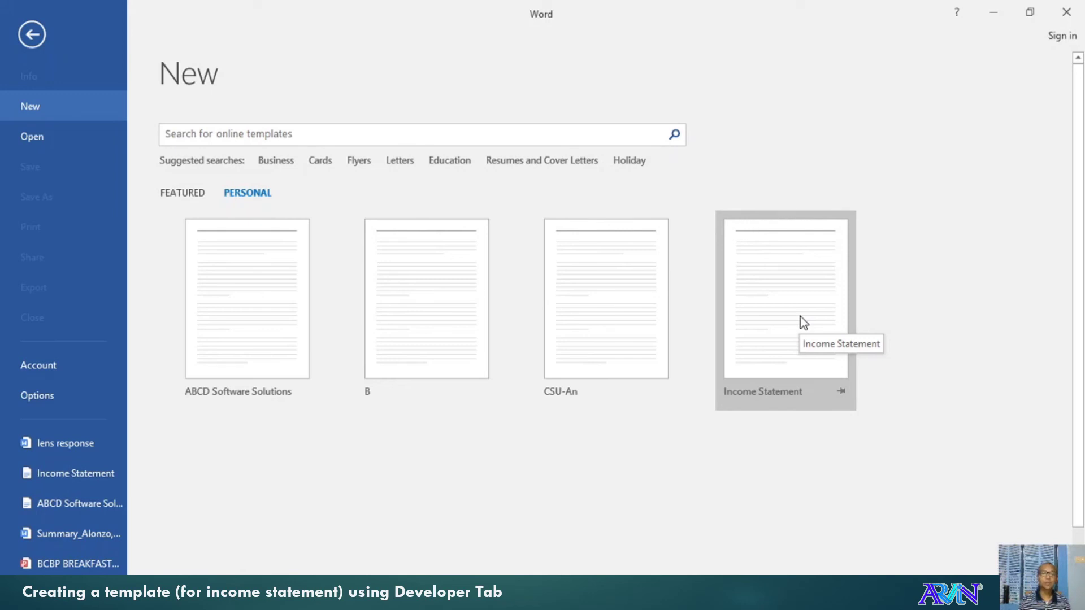
left_click(774, 294)
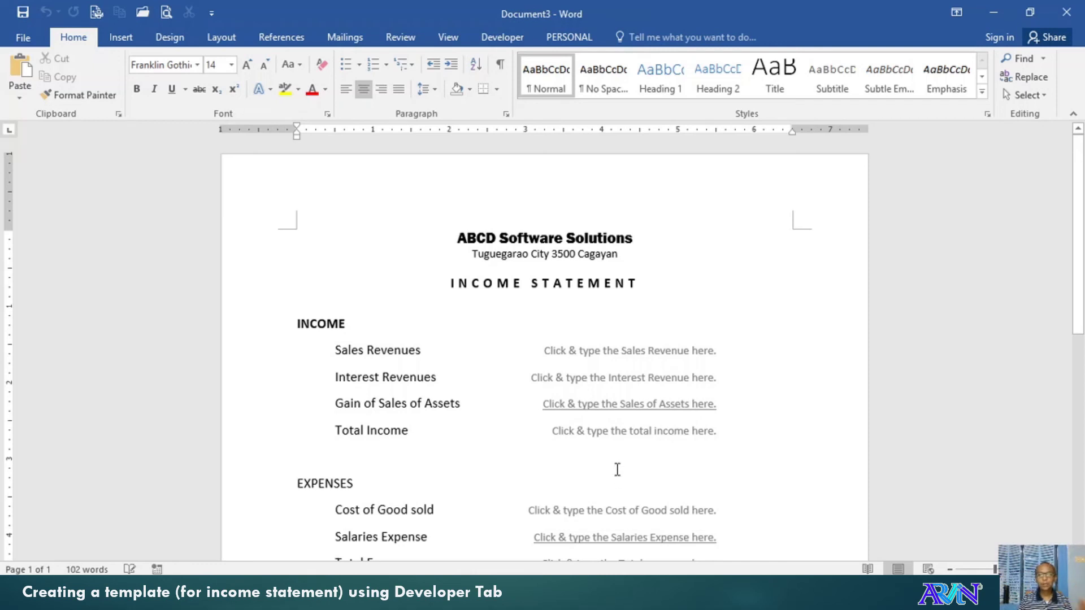
Enter 234242, 23443242, 234234234 and 234234243 for Sales, Interest, Gain on Assets and Total Income
left_click(629, 353)
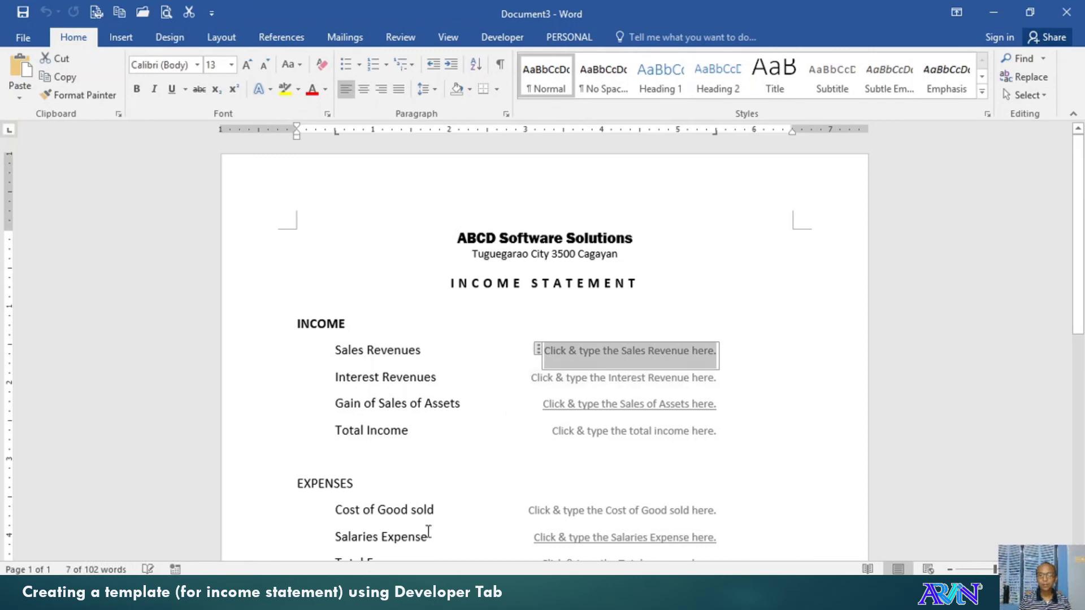
type("234242")
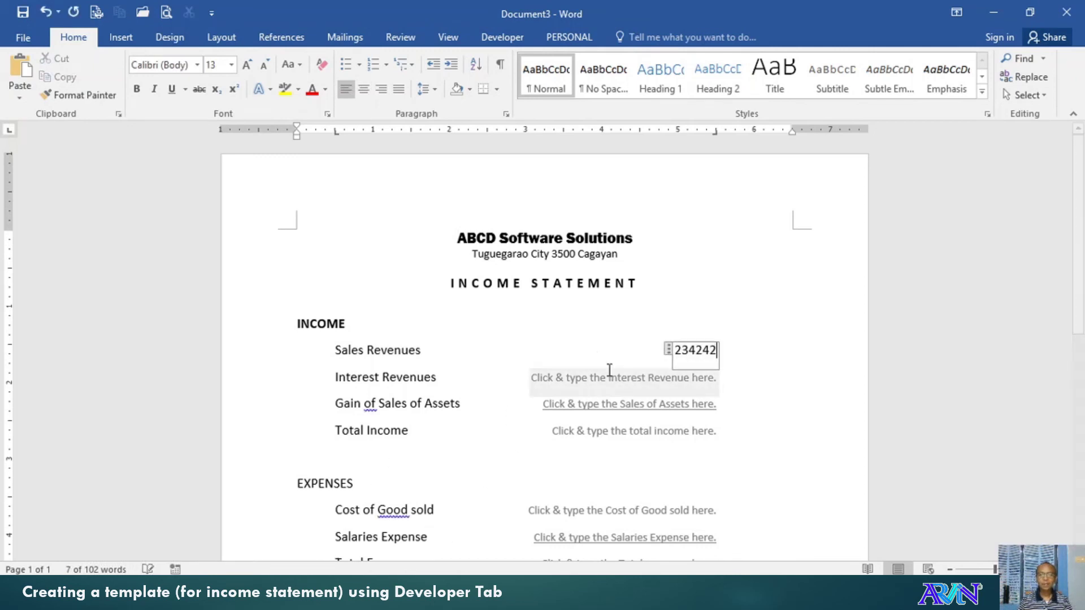
left_click(609, 378)
type("23443242")
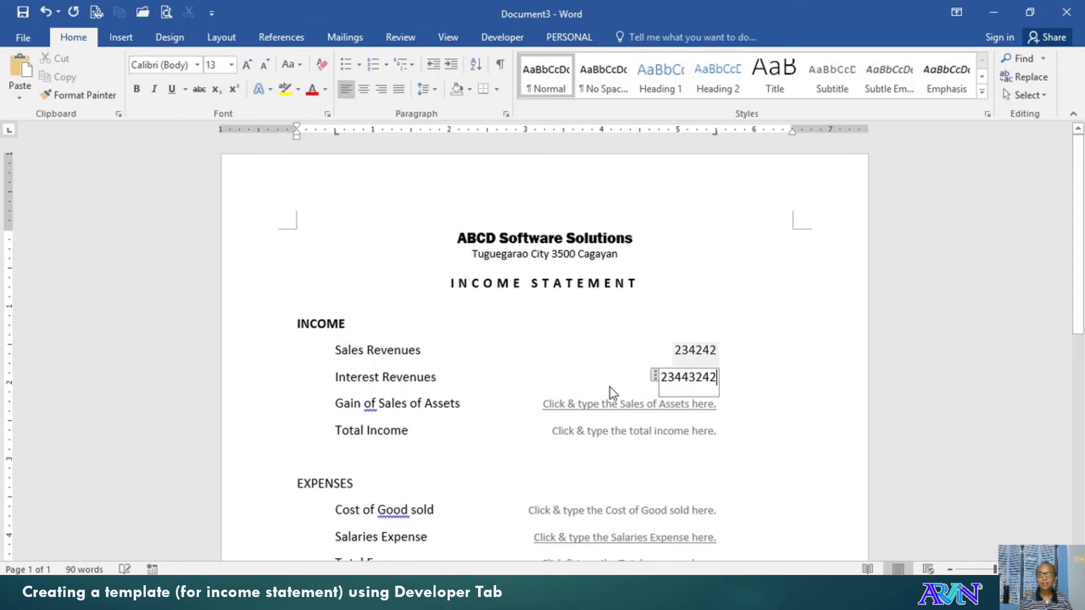
left_click(609, 404)
type("234234234")
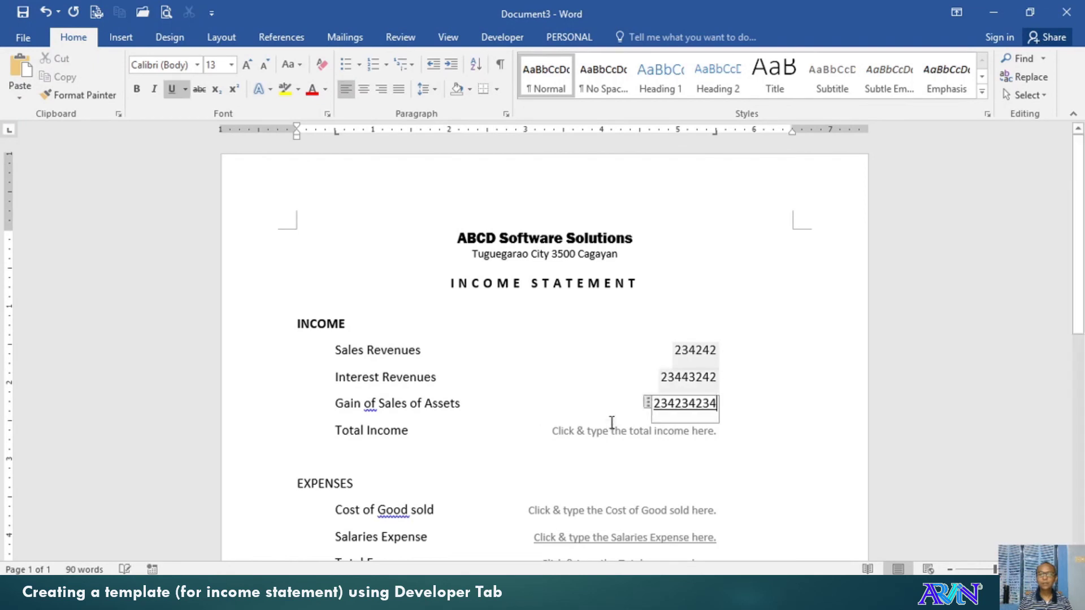
left_click(612, 431)
type("234234243")
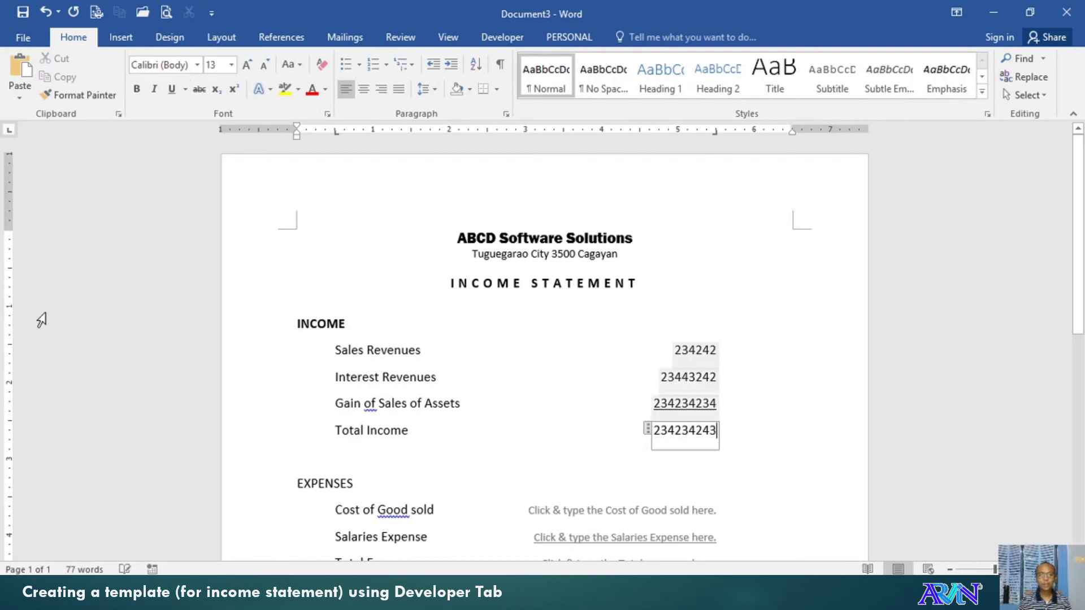
left_click(22, 38)
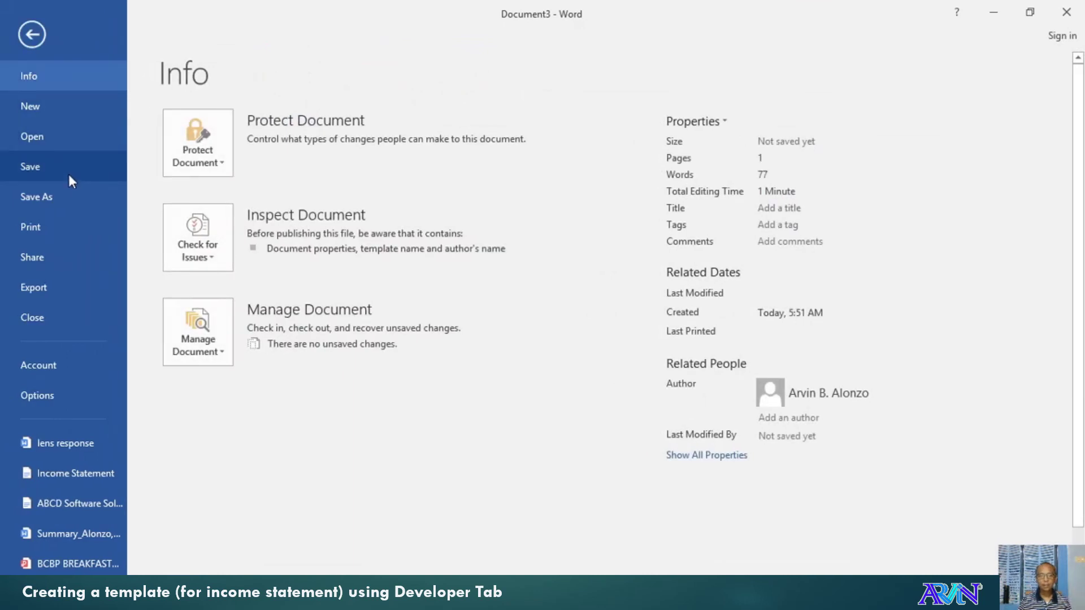
Save the filled form as the document 'ABCD Software Solutions Income Statement for March 2021'
left_click(67, 194)
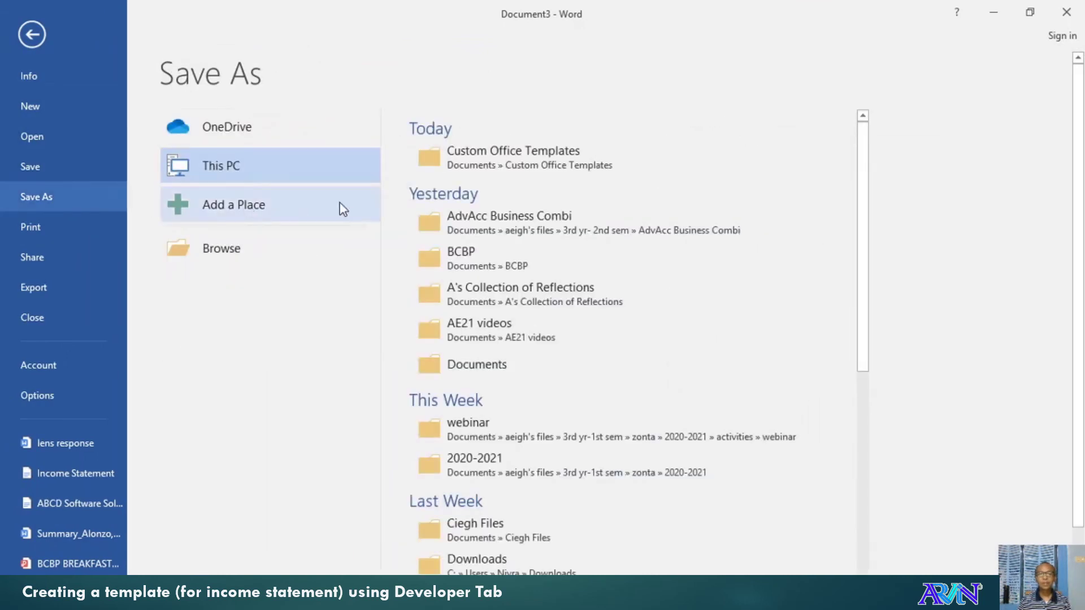
left_click(241, 247)
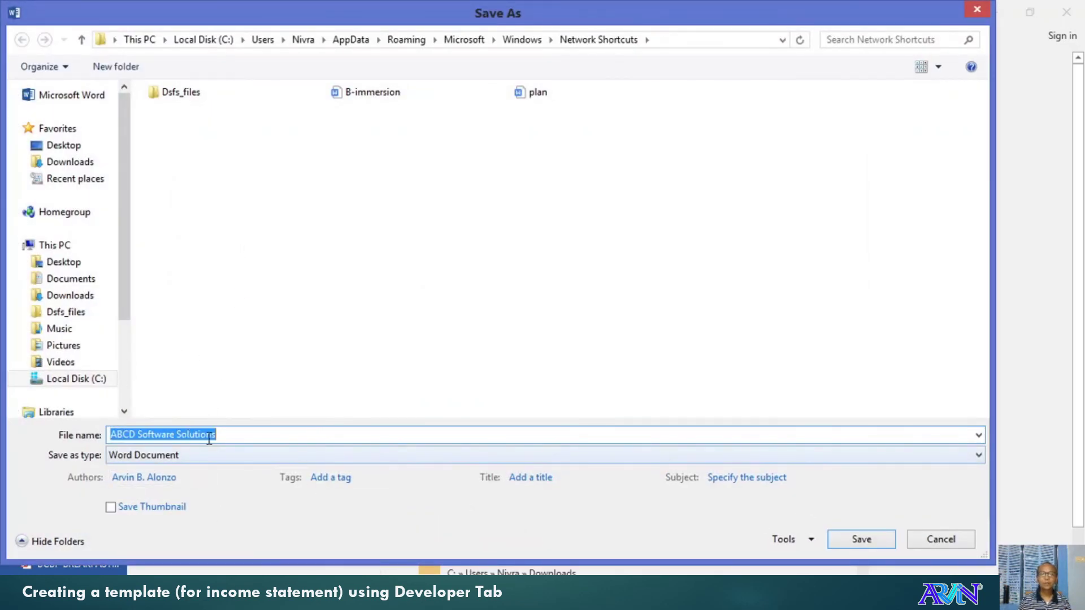
left_click(227, 433)
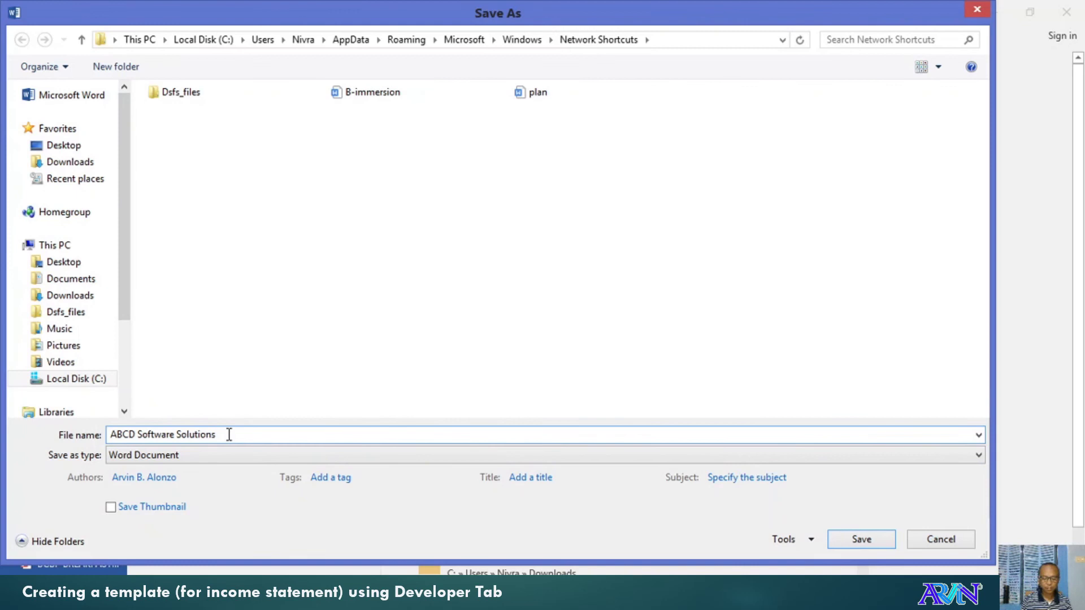
type("Income ")
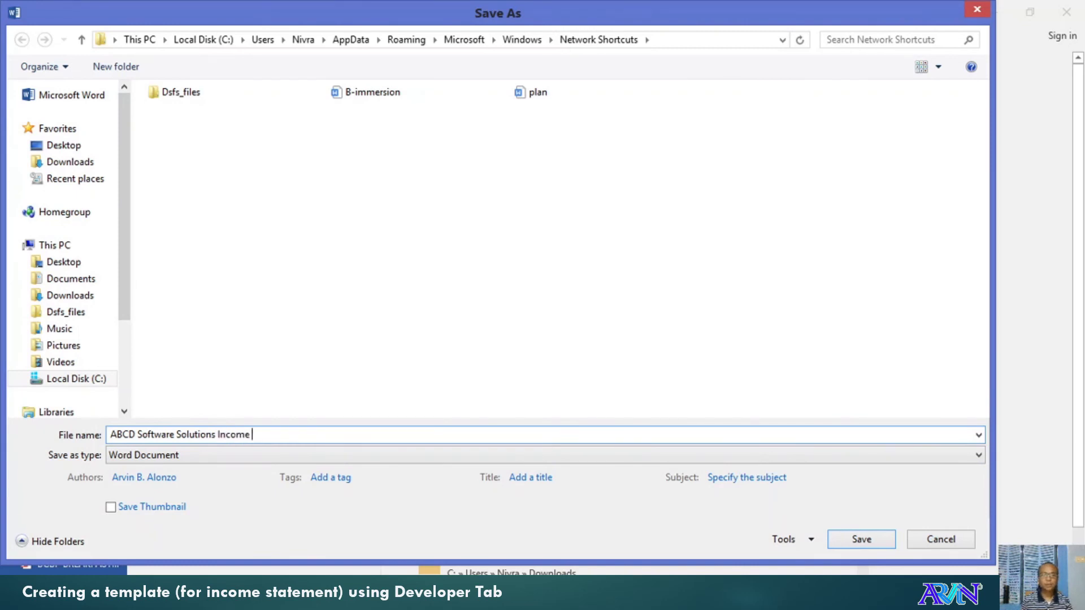
type("Statement f")
type("or March")
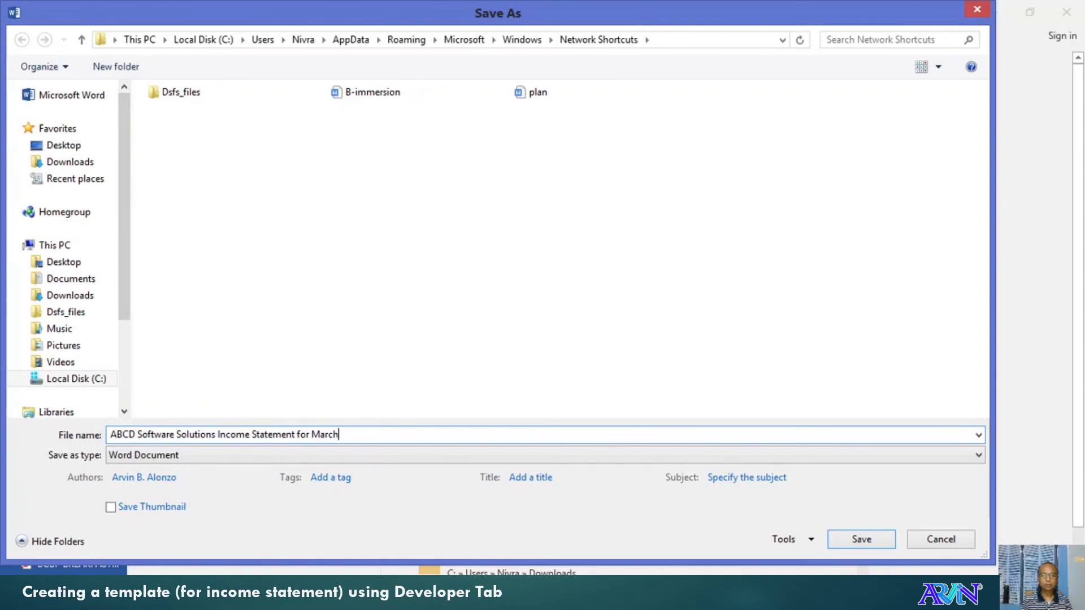
type(" 20210")
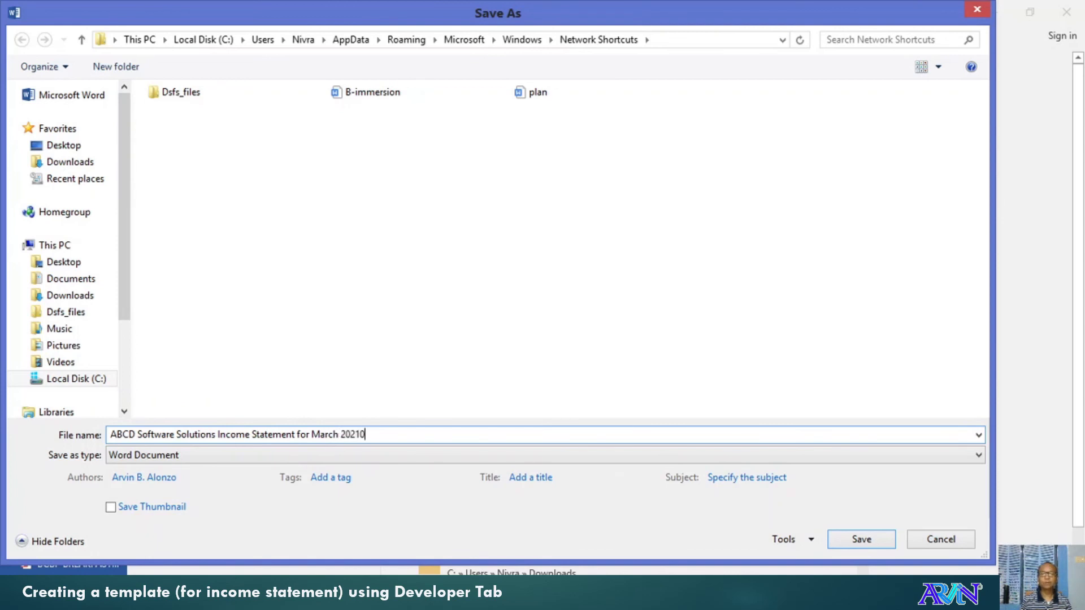
key("BackSpace")
left_click(847, 540)
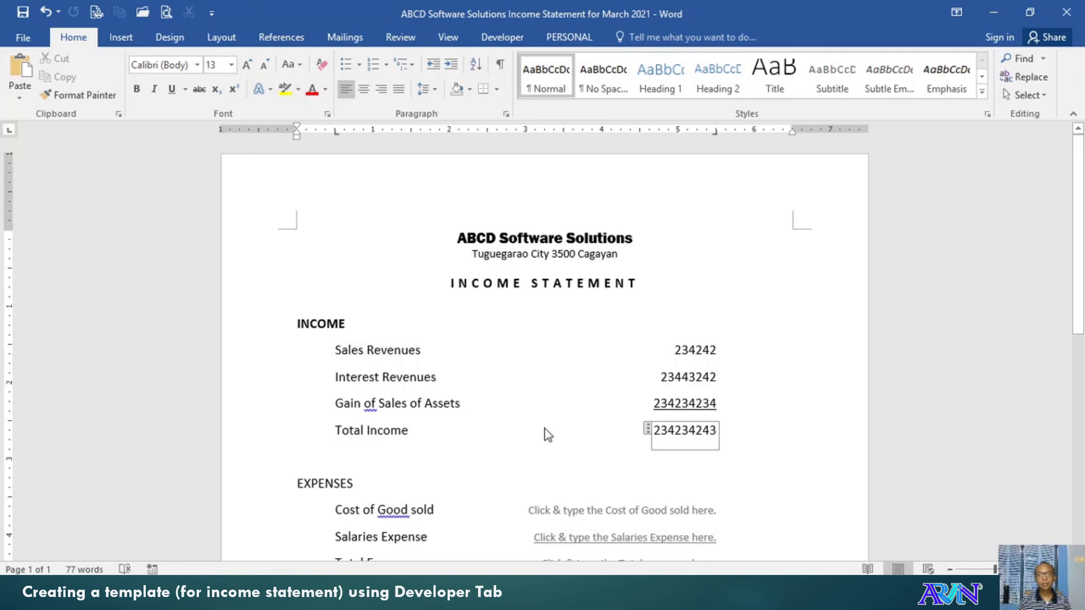
Create a blank Document4 from the personal Income Statement template
left_click(20, 38)
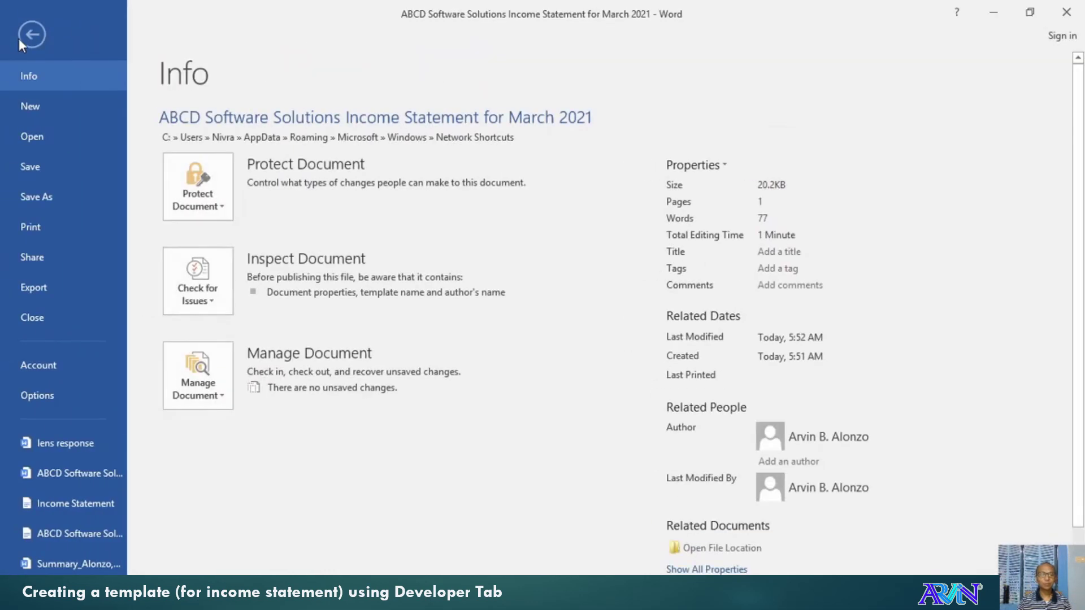
left_click(40, 107)
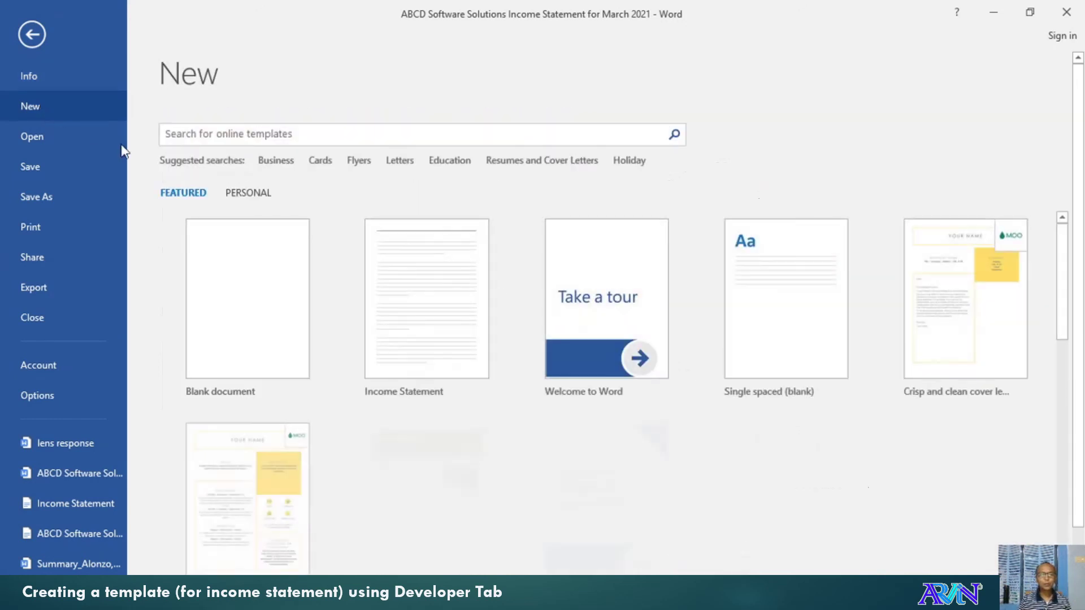
left_click(248, 193)
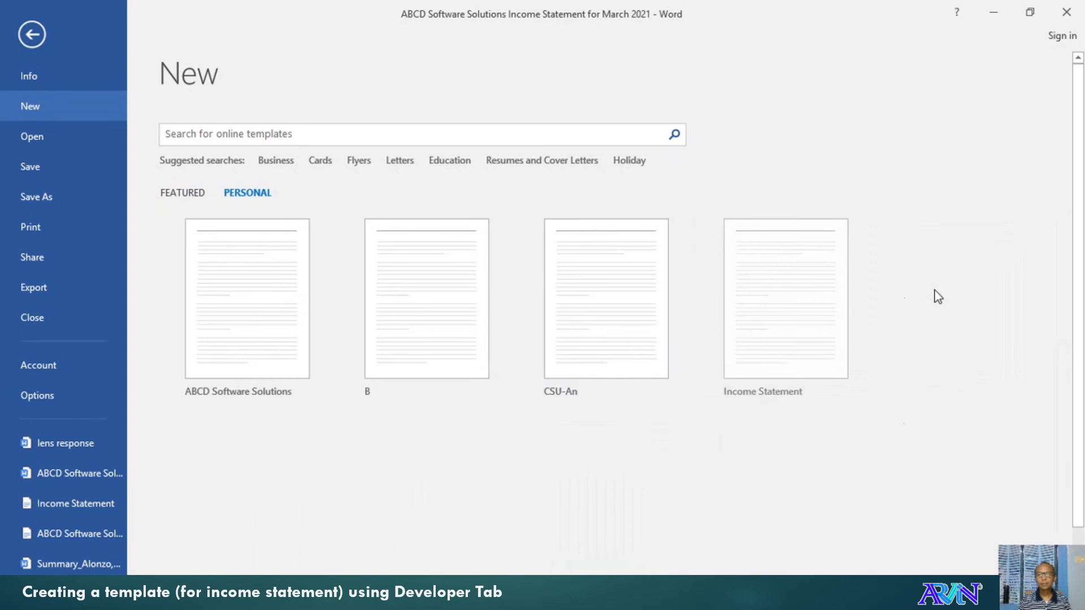
left_click(814, 289)
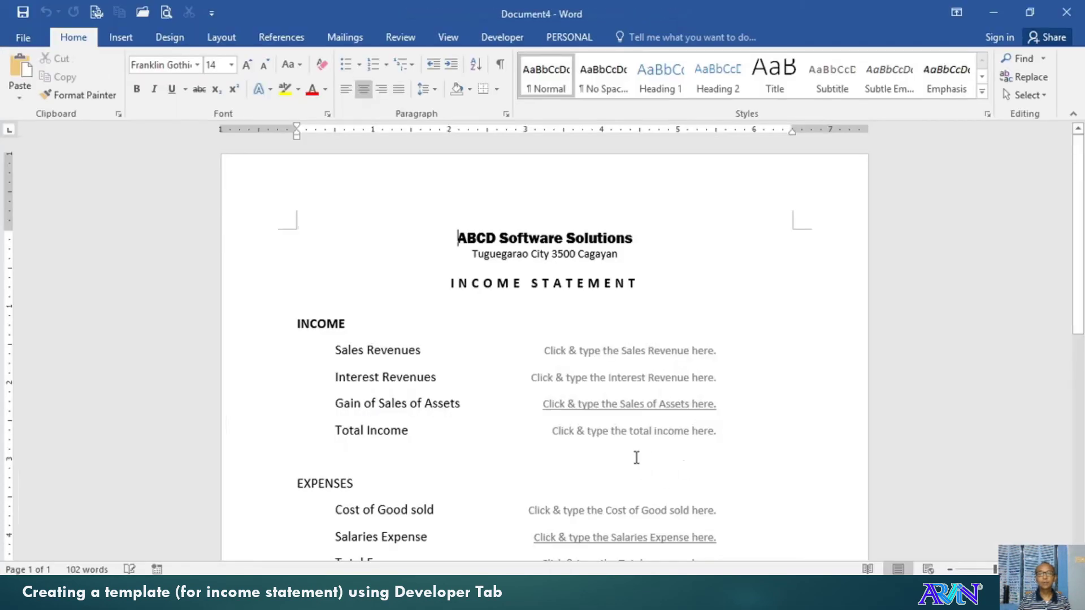